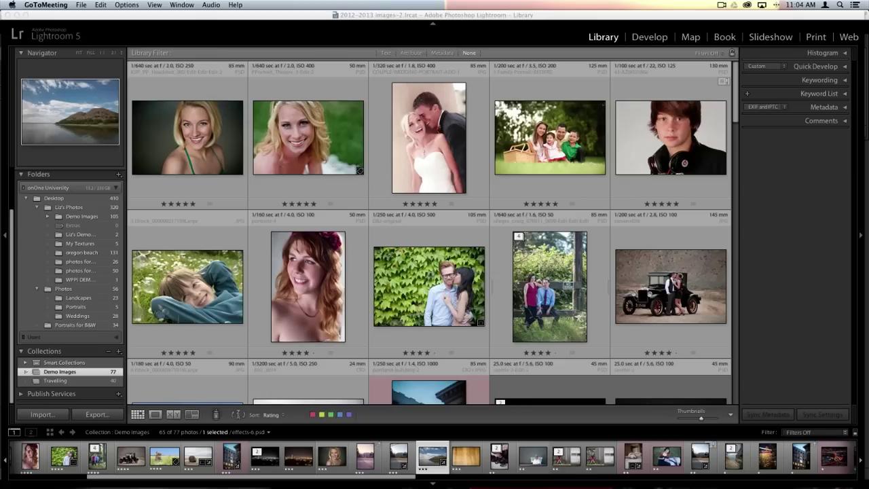
- Send the laughing wedding couple photo to Perfect Portrait 2 as a 16-bit PSD copy with Lightroom adjustments
{"action": "left_click", "coordinate": [530, 27]}
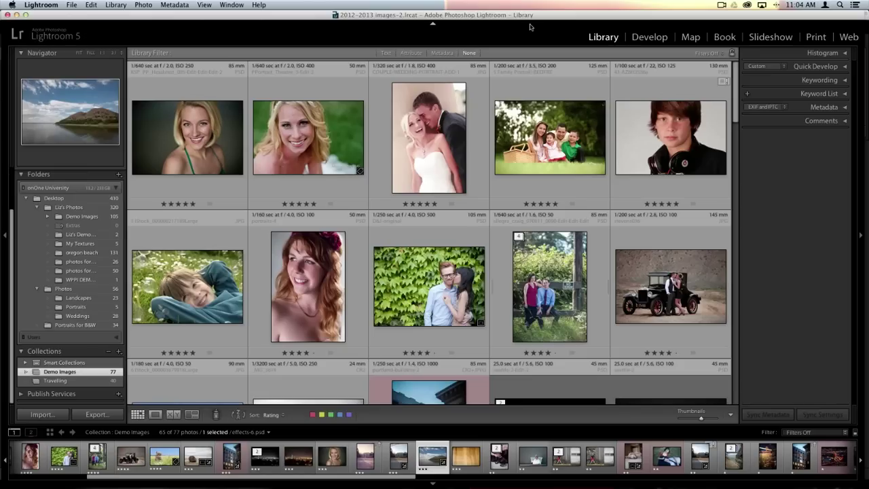
{"action": "double_click", "coordinate": [562, 152]}
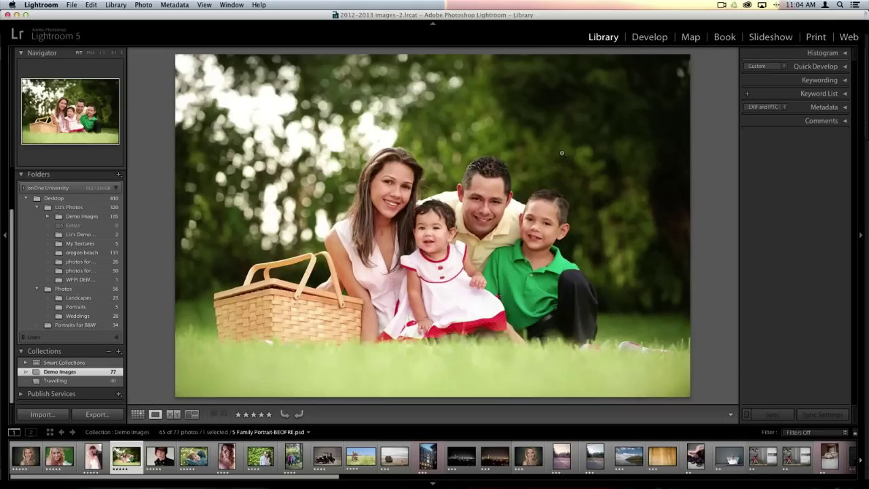
{"action": "key", "text": "Left"}
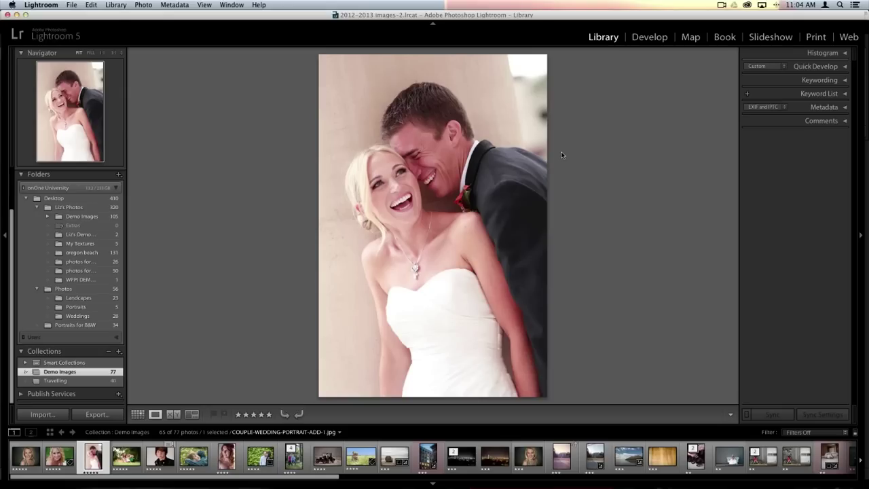
{"action": "right_click", "coordinate": [473, 223]}
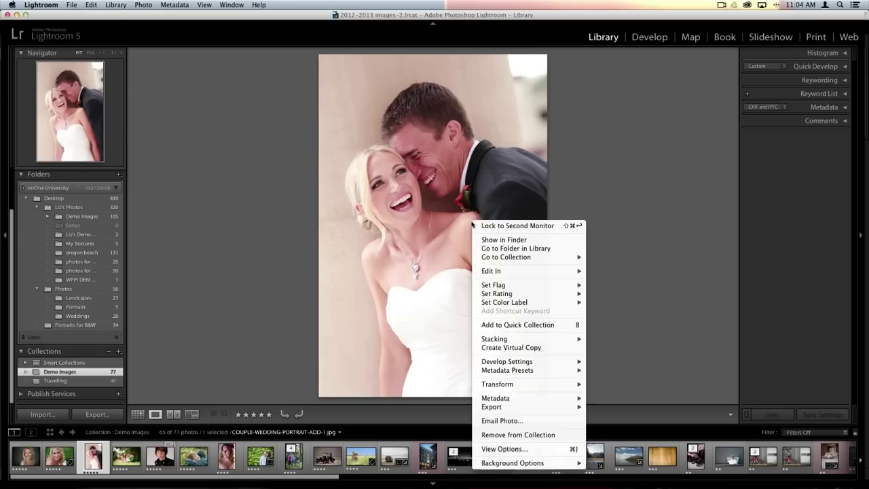
{"action": "mouse_move", "coordinate": [536, 273]}
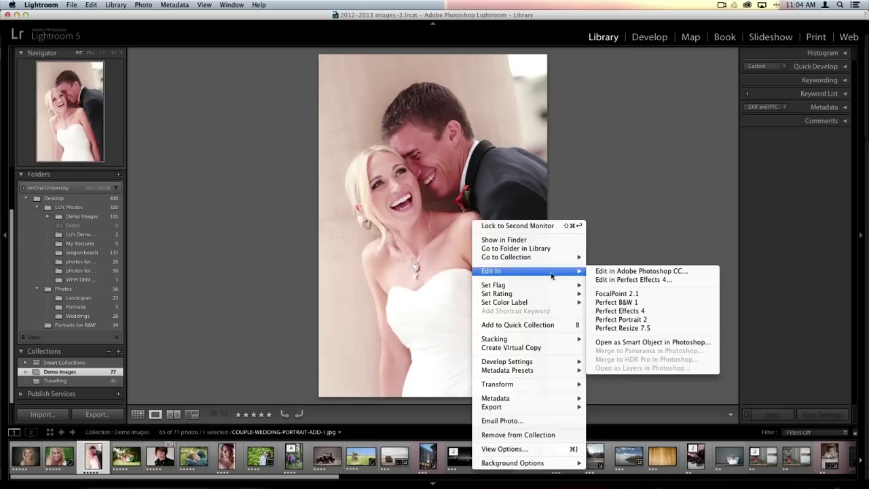
{"action": "left_click", "coordinate": [620, 319]}
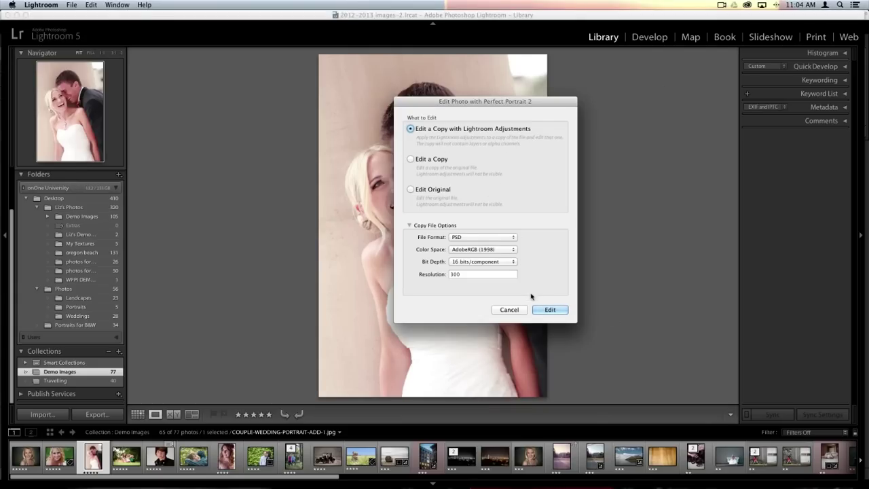
{"action": "left_click", "coordinate": [549, 309]}
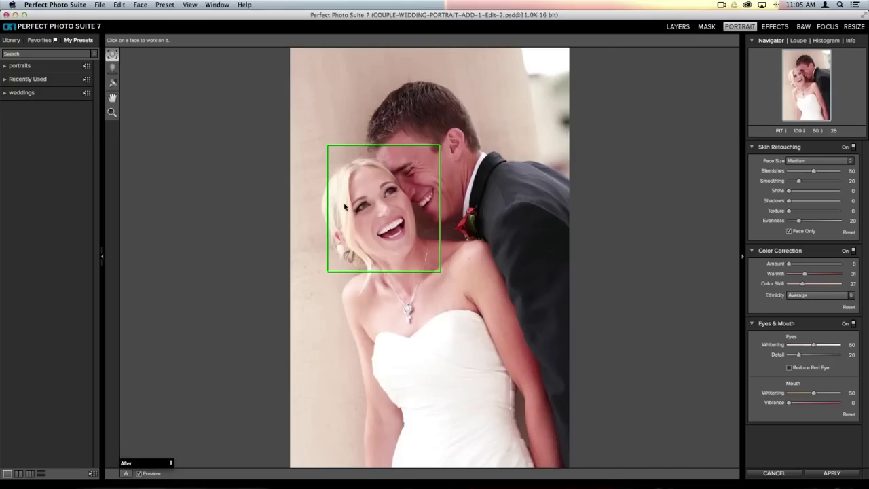
- Add a face box for the groom, sized tightly around his face only
{"action": "left_click", "coordinate": [446, 152]}
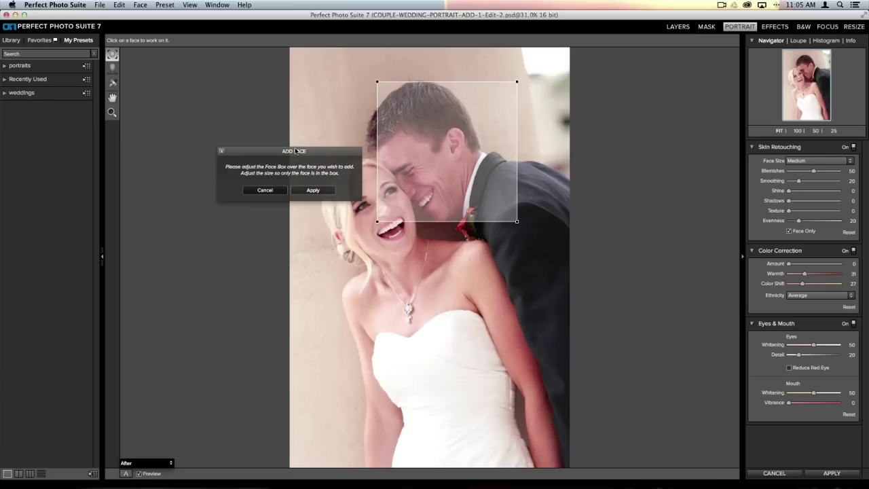
{"action": "left_click_drag", "start_coordinate": [295, 151], "coordinate": [257, 148]}
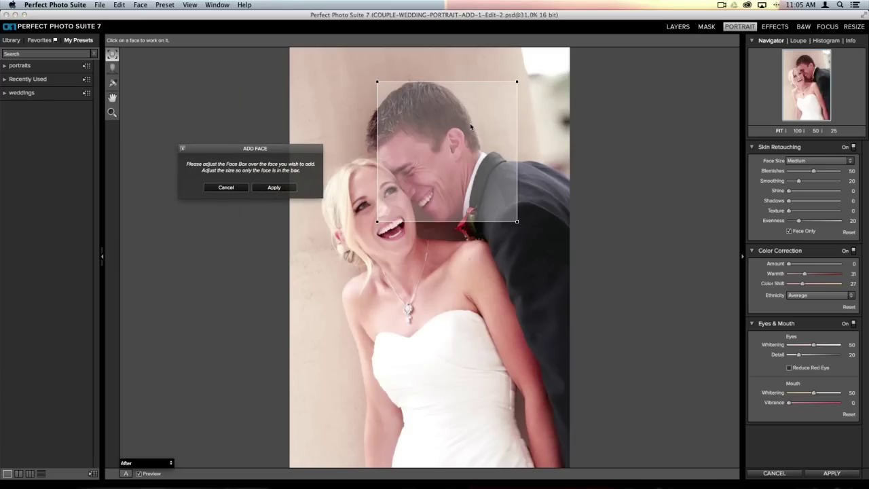
{"action": "mouse_move", "coordinate": [470, 123]}
{"action": "left_mouse_down"}
{"action": "mouse_move", "coordinate": [457, 133]}
{"action": "mouse_move", "coordinate": [465, 129]}
{"action": "left_mouse_up"}
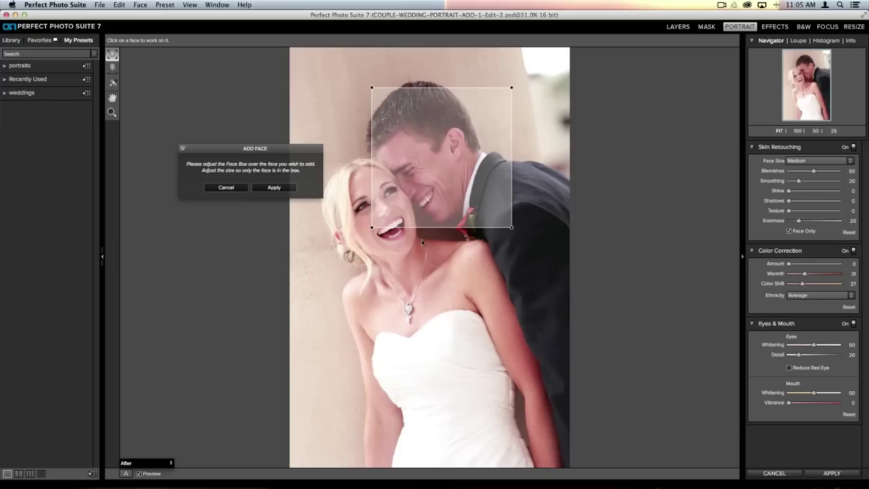
{"action": "left_click_drag", "start_coordinate": [511, 87], "coordinate": [469, 126]}
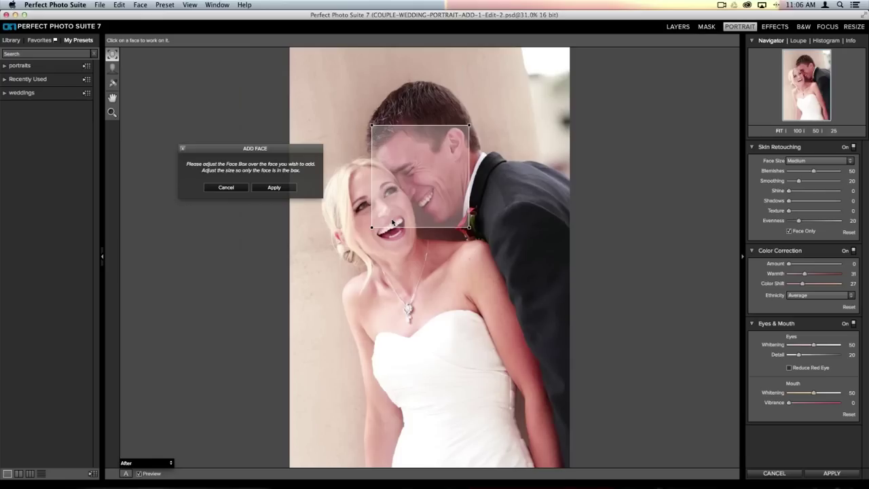
{"action": "left_click", "coordinate": [272, 190]}
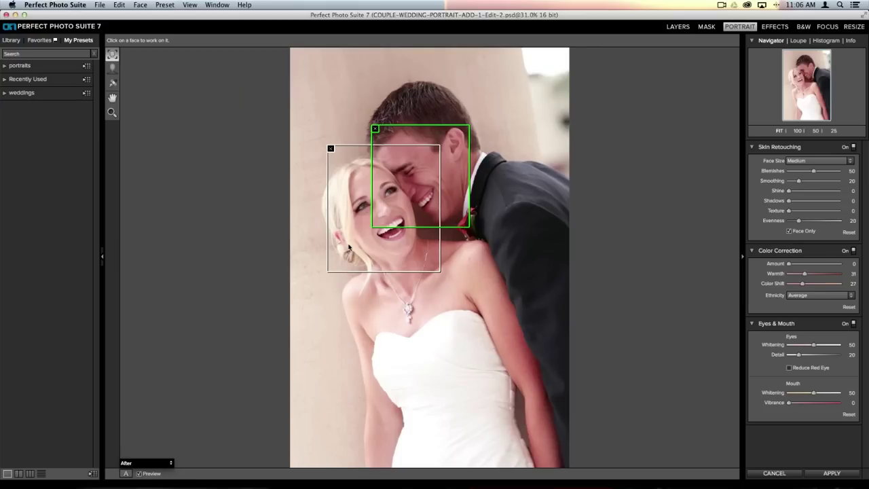
- Select the bride's face for retouching and fit the eye controls over both of her irises
{"action": "left_click", "coordinate": [349, 249]}
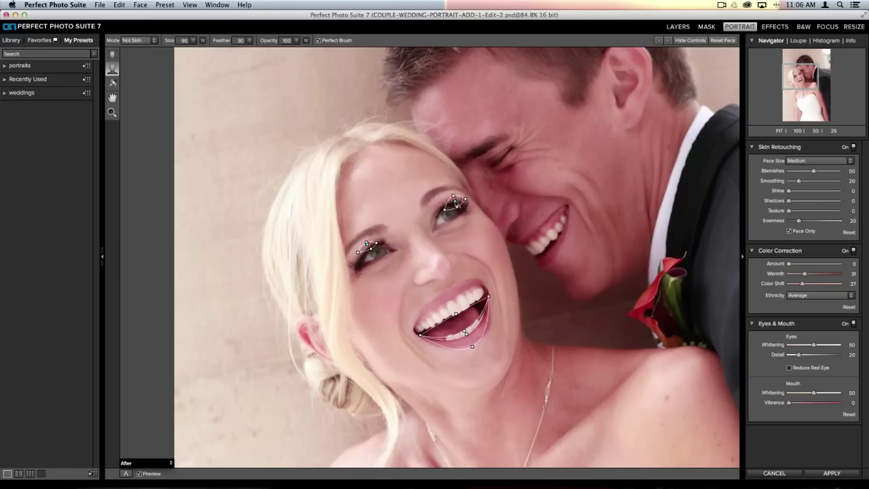
{"action": "left_click_drag", "start_coordinate": [457, 202], "coordinate": [449, 215]}
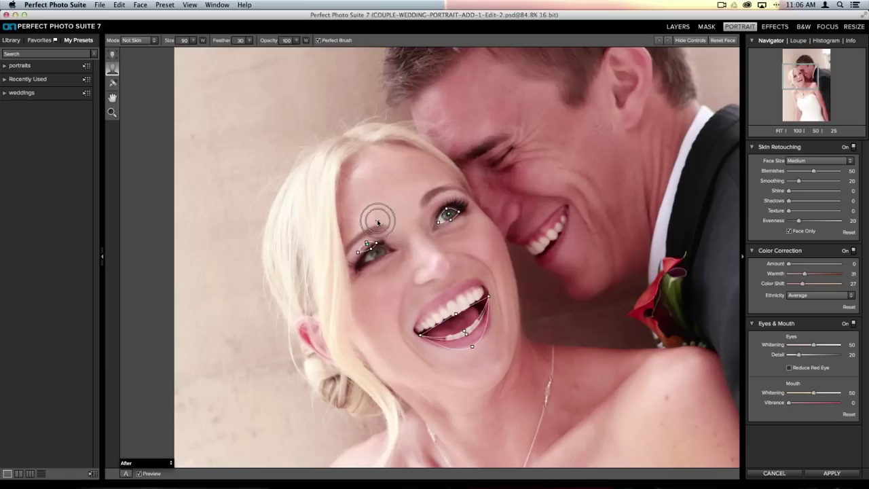
{"action": "left_click_drag", "start_coordinate": [370, 246], "coordinate": [379, 253]}
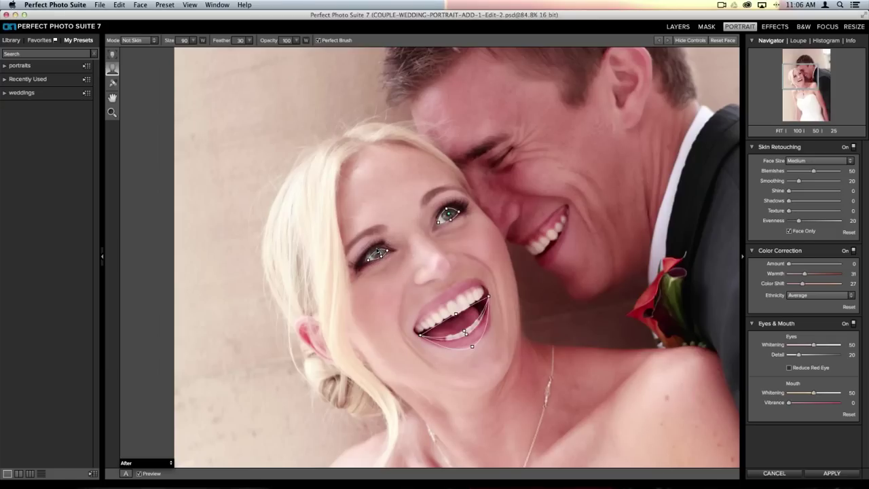
{"action": "left_click_drag", "start_coordinate": [376, 250], "coordinate": [377, 252]}
{"action": "left_click_drag", "start_coordinate": [365, 260], "coordinate": [385, 251]}
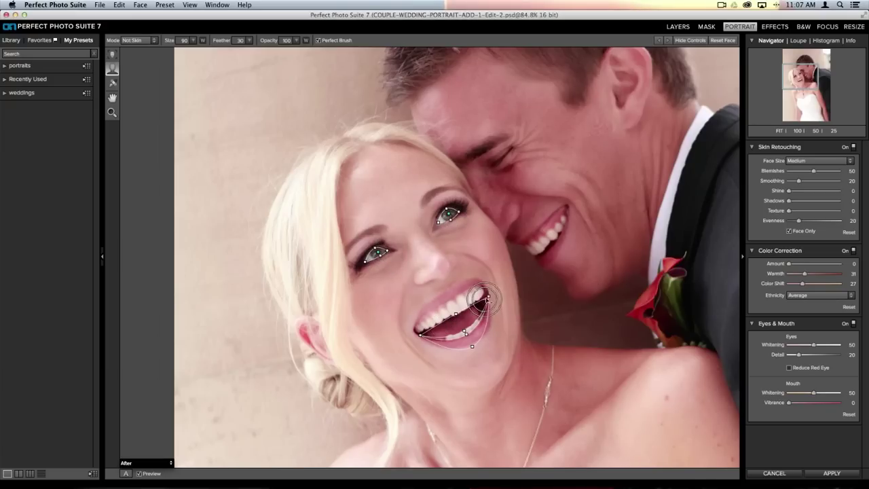
- Fit the mouth control points to the outline of the bride's lips and teeth, and hide the face controls
{"action": "left_click_drag", "start_coordinate": [490, 294], "coordinate": [488, 287]}
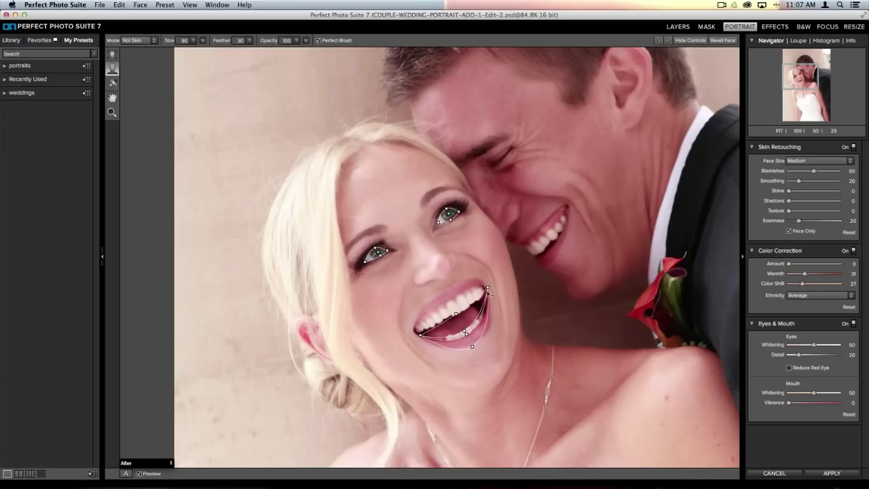
{"action": "left_click_drag", "start_coordinate": [422, 335], "coordinate": [414, 331]}
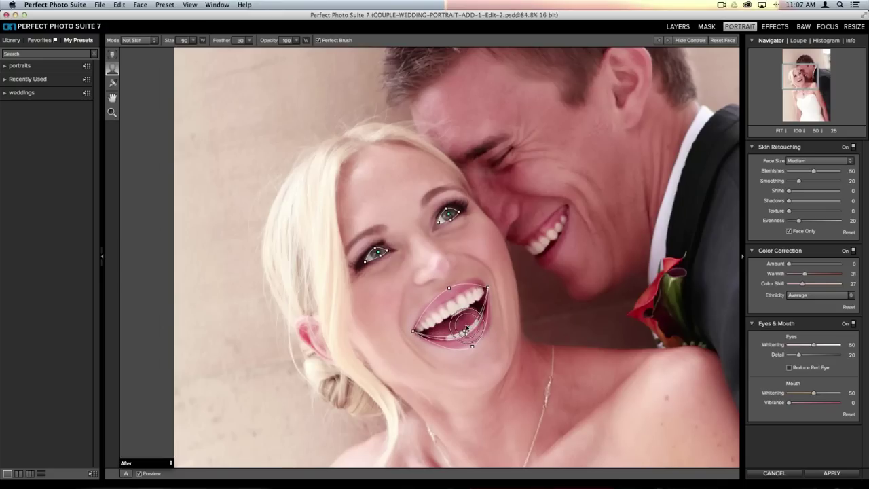
{"action": "left_click_drag", "start_coordinate": [448, 305], "coordinate": [446, 304]}
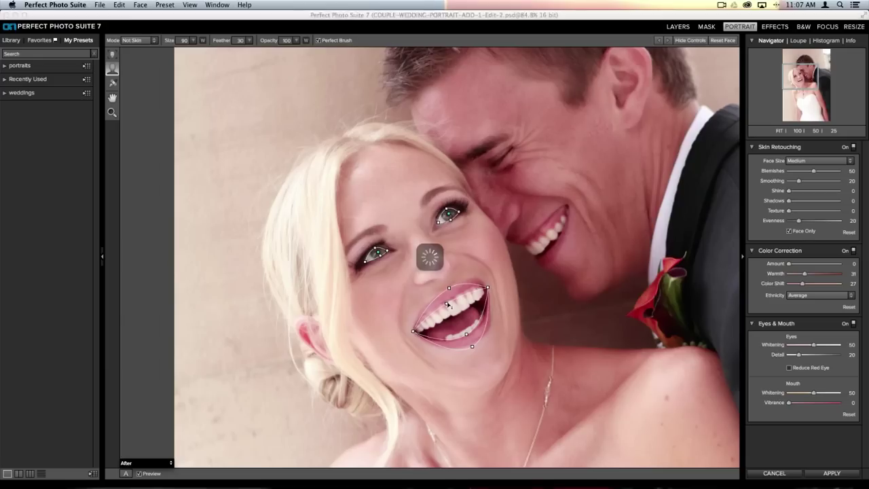
{"action": "left_click_drag", "start_coordinate": [473, 349], "coordinate": [479, 344]}
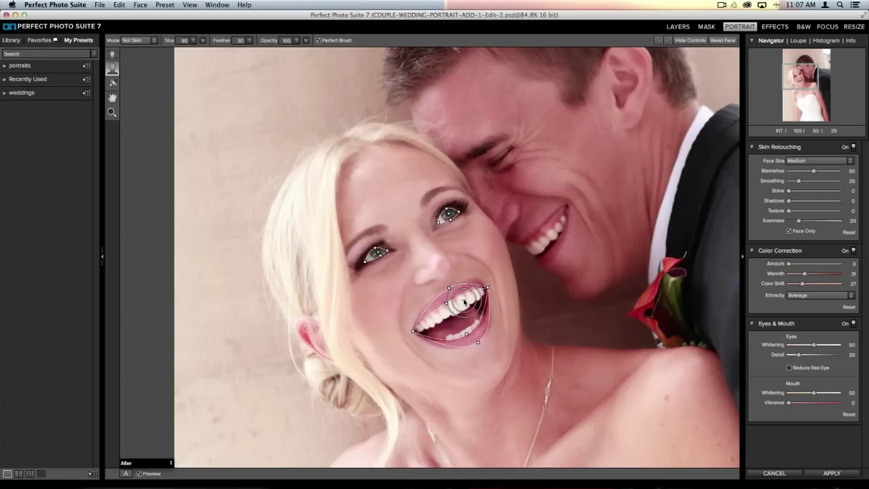
{"action": "left_click", "coordinate": [689, 41]}
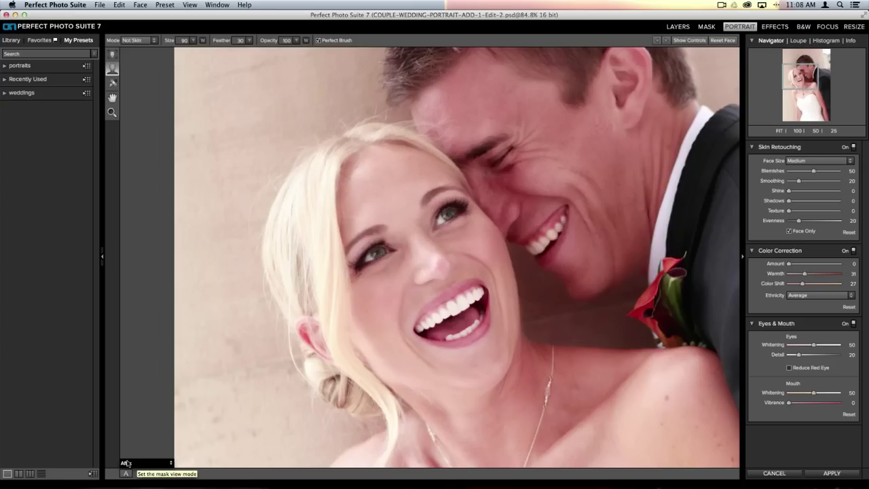
- Show the Mask-Red view and paint hair, groom and neck out of the bride's face mask in Not Skin mode, reducing the brush to size 30
{"action": "left_click", "coordinate": [128, 464]}
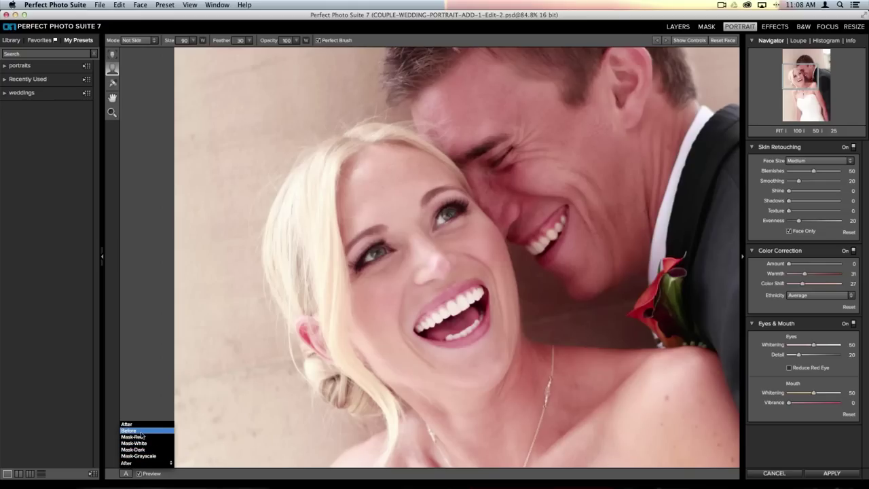
{"action": "left_click", "coordinate": [138, 436]}
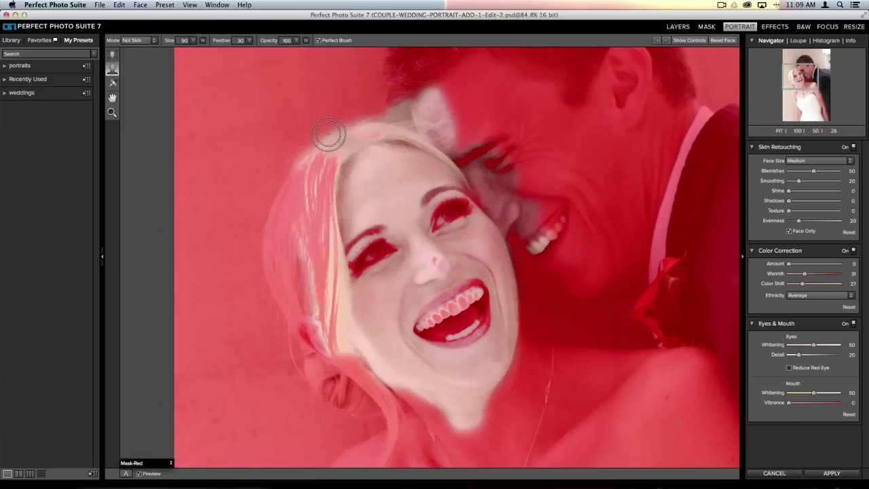
{"action": "mouse_move", "coordinate": [329, 133]}
{"action": "left_mouse_down"}
{"action": "mouse_move", "coordinate": [325, 155]}
{"action": "mouse_move", "coordinate": [363, 127]}
{"action": "mouse_move", "coordinate": [290, 190]}
{"action": "mouse_move", "coordinate": [347, 131]}
{"action": "mouse_move", "coordinate": [387, 122]}
{"action": "mouse_move", "coordinate": [430, 128]}
{"action": "mouse_move", "coordinate": [374, 118]}
{"action": "mouse_move", "coordinate": [456, 139]}
{"action": "mouse_move", "coordinate": [389, 98]}
{"action": "mouse_move", "coordinate": [440, 109]}
{"action": "mouse_move", "coordinate": [450, 101]}
{"action": "mouse_move", "coordinate": [448, 132]}
{"action": "mouse_move", "coordinate": [501, 189]}
{"action": "mouse_move", "coordinate": [479, 150]}
{"action": "mouse_move", "coordinate": [511, 183]}
{"action": "mouse_move", "coordinate": [515, 210]}
{"action": "mouse_move", "coordinate": [497, 159]}
{"action": "mouse_move", "coordinate": [488, 193]}
{"action": "mouse_move", "coordinate": [525, 237]}
{"action": "mouse_move", "coordinate": [521, 159]}
{"action": "mouse_move", "coordinate": [571, 267]}
{"action": "mouse_move", "coordinate": [542, 251]}
{"action": "mouse_move", "coordinate": [526, 201]}
{"action": "mouse_move", "coordinate": [536, 344]}
{"action": "mouse_move", "coordinate": [512, 428]}
{"action": "mouse_move", "coordinate": [421, 438]}
{"action": "mouse_move", "coordinate": [528, 412]}
{"action": "mouse_move", "coordinate": [459, 414]}
{"action": "mouse_move", "coordinate": [403, 399]}
{"action": "mouse_move", "coordinate": [328, 341]}
{"action": "mouse_move", "coordinate": [334, 364]}
{"action": "mouse_move", "coordinate": [324, 295]}
{"action": "mouse_move", "coordinate": [347, 383]}
{"action": "mouse_move", "coordinate": [334, 323]}
{"action": "mouse_move", "coordinate": [353, 359]}
{"action": "mouse_move", "coordinate": [312, 200]}
{"action": "mouse_move", "coordinate": [301, 330]}
{"action": "mouse_move", "coordinate": [294, 206]}
{"action": "mouse_move", "coordinate": [319, 257]}
{"action": "mouse_move", "coordinate": [318, 159]}
{"action": "mouse_move", "coordinate": [322, 258]}
{"action": "mouse_move", "coordinate": [323, 179]}
{"action": "mouse_move", "coordinate": [347, 143]}
{"action": "mouse_move", "coordinate": [379, 127]}
{"action": "mouse_move", "coordinate": [368, 137]}
{"action": "mouse_move", "coordinate": [404, 133]}
{"action": "mouse_move", "coordinate": [449, 153]}
{"action": "mouse_move", "coordinate": [466, 180]}
{"action": "mouse_move", "coordinate": [446, 152]}
{"action": "mouse_move", "coordinate": [456, 163]}
{"action": "mouse_move", "coordinate": [440, 156]}
{"action": "mouse_move", "coordinate": [456, 174]}
{"action": "mouse_move", "coordinate": [411, 144]}
{"action": "mouse_move", "coordinate": [357, 139]}
{"action": "mouse_move", "coordinate": [326, 179]}
{"action": "mouse_move", "coordinate": [331, 171]}
{"action": "mouse_move", "coordinate": [347, 317]}
{"action": "mouse_move", "coordinate": [371, 385]}
{"action": "mouse_move", "coordinate": [371, 363]}
{"action": "mouse_move", "coordinate": [394, 399]}
{"action": "mouse_move", "coordinate": [376, 376]}
{"action": "left_mouse_up"}
{"action": "key", "text": "bracketleft"}
{"action": "key", "text": "bracketleft"}
{"action": "key", "text": "bracketleft"}
{"action": "key", "text": "bracketleft"}
{"action": "key", "text": "bracketleft"}
{"action": "key", "text": "bracketleft"}
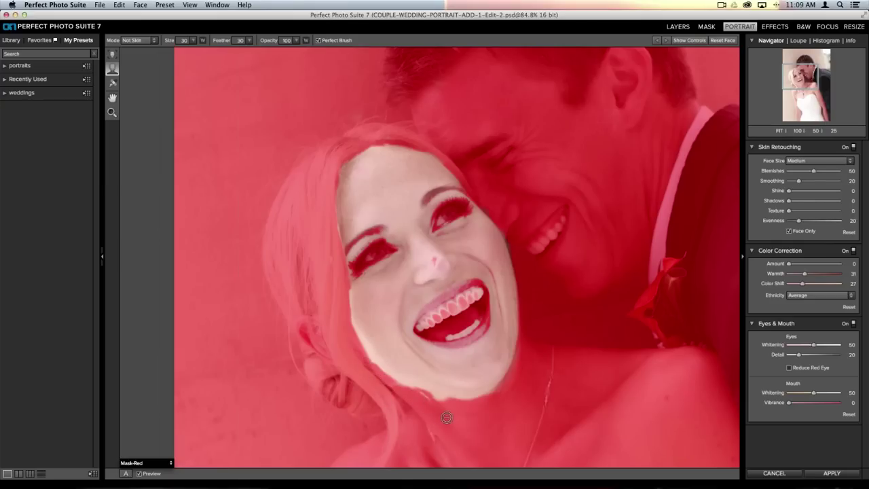
- Switch the brush to Add to Skin, enlarge it to size 300 and paint the bride's neck, shoulders, chest and arms into the skin mask
{"action": "key", "text": "super+minus"}
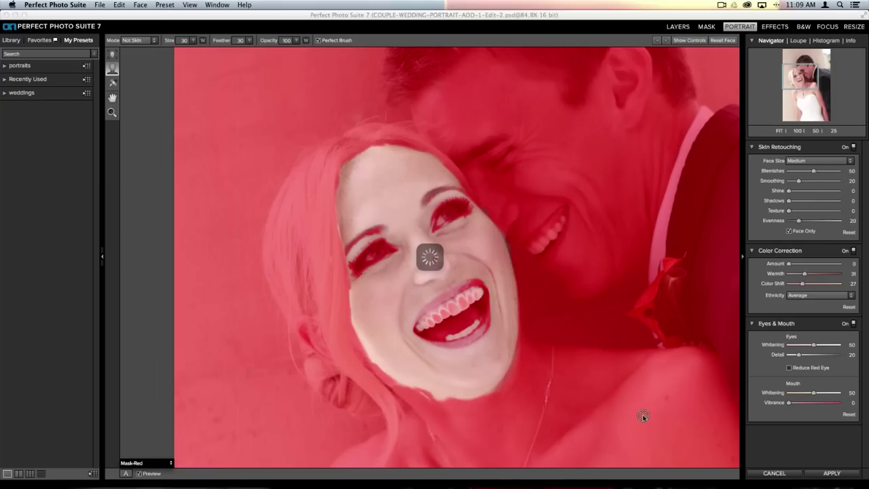
{"action": "mouse_move", "coordinate": [529, 414]}
{"action": "left_mouse_down"}
{"action": "mouse_move", "coordinate": [523, 355]}
{"action": "mouse_move", "coordinate": [492, 341]}
{"action": "left_mouse_up"}
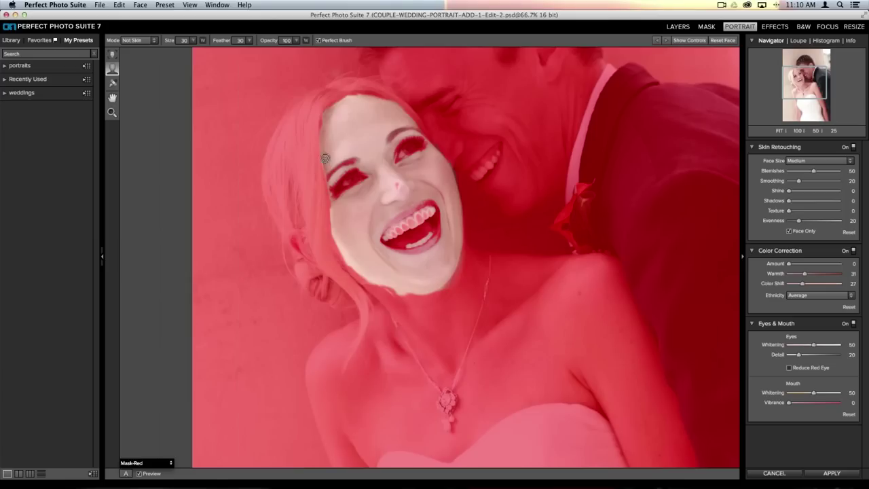
{"action": "left_click", "coordinate": [139, 41]}
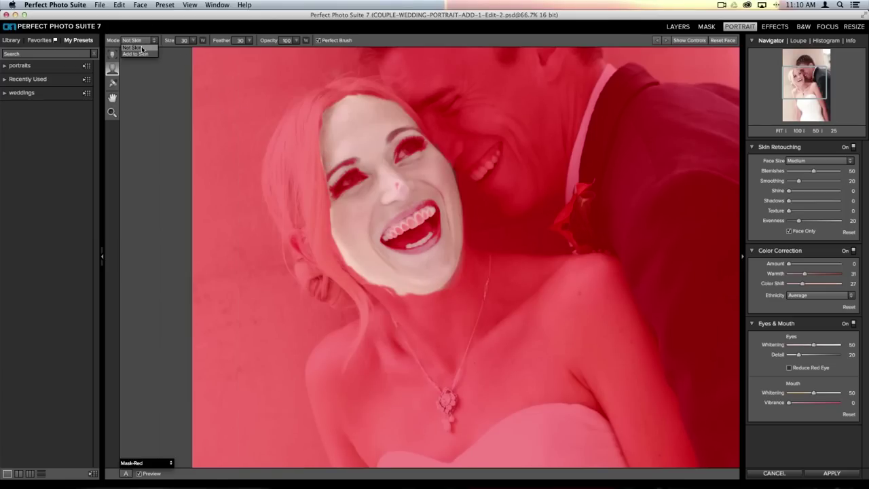
{"action": "left_click", "coordinate": [136, 53]}
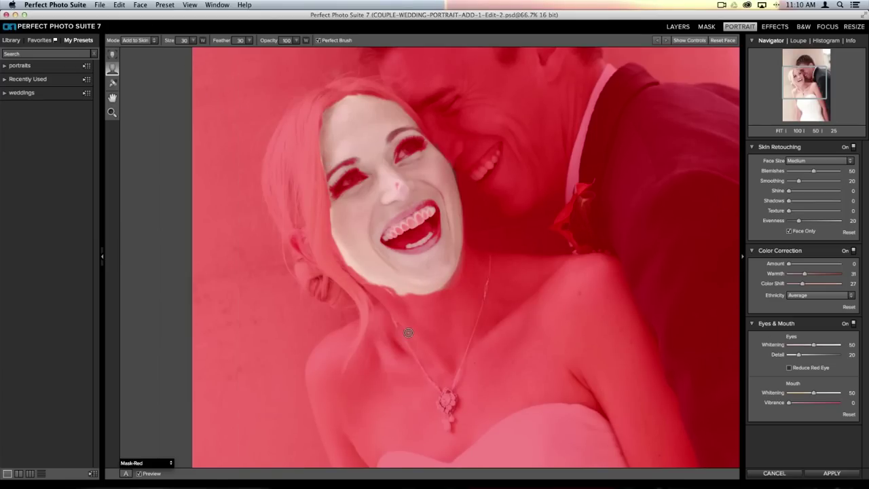
{"action": "key", "text": "bracketright"}
{"action": "key", "text": "bracketright"}
{"action": "key", "text": "bracketright"}
{"action": "key", "text": "bracketright"}
{"action": "key", "text": "bracketright"}
{"action": "key", "text": "bracketright"}
{"action": "key", "text": "bracketright"}
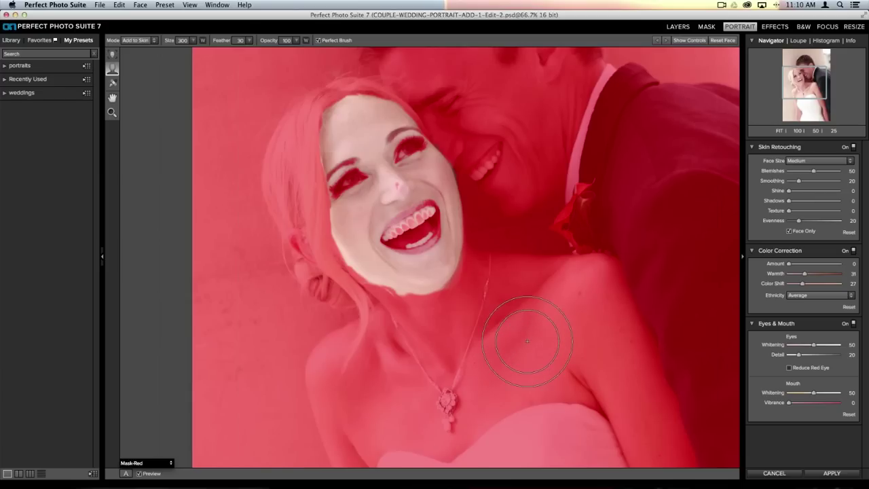
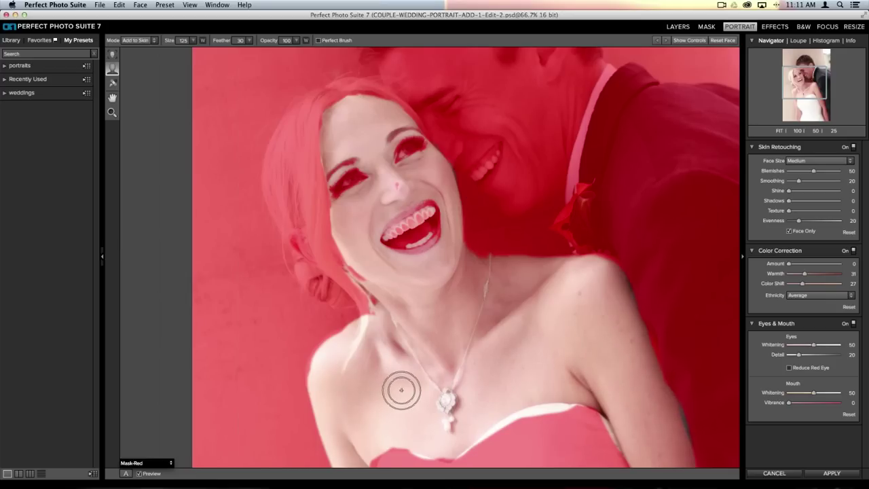
- With Perfect Brush on and Not Skin mode at about size 40, paint the loose hair strand, pendant and dress edge out of the mask
{"action": "left_click", "coordinate": [318, 40]}
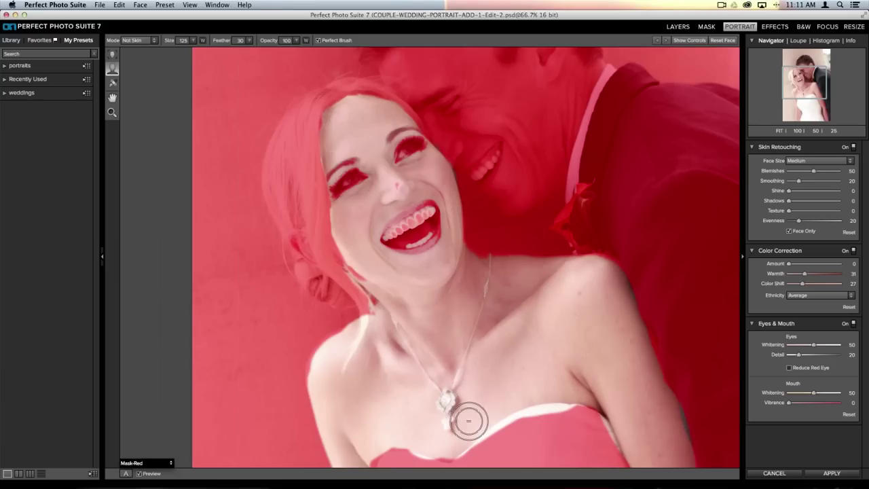
{"action": "key", "text": "bracketleft"}
{"action": "key", "text": "bracketleft"}
{"action": "key", "text": "bracketleft"}
{"action": "key", "text": "bracketleft"}
{"action": "key", "text": "bracketleft"}
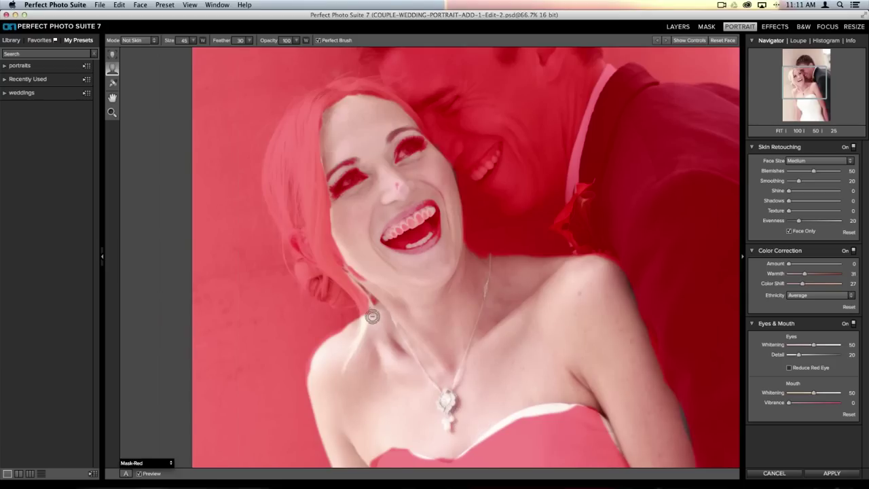
{"action": "mouse_move", "coordinate": [366, 320]}
{"action": "left_mouse_down"}
{"action": "mouse_move", "coordinate": [366, 342]}
{"action": "mouse_move", "coordinate": [369, 322]}
{"action": "mouse_move", "coordinate": [345, 373]}
{"action": "left_mouse_up"}
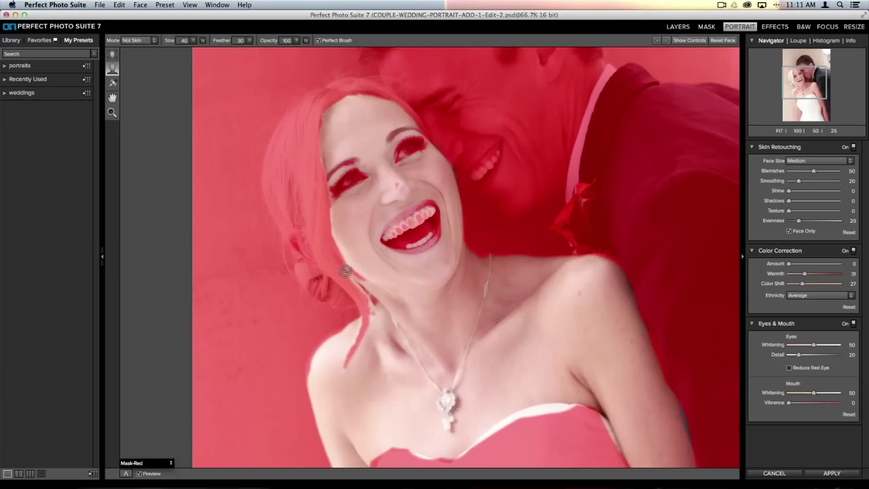
{"action": "mouse_move", "coordinate": [343, 276]}
{"action": "left_mouse_down"}
{"action": "mouse_move", "coordinate": [365, 294]}
{"action": "mouse_move", "coordinate": [368, 324]}
{"action": "left_mouse_up"}
{"action": "mouse_move", "coordinate": [449, 406]}
{"action": "left_mouse_down"}
{"action": "mouse_move", "coordinate": [445, 398]}
{"action": "mouse_move", "coordinate": [445, 425]}
{"action": "mouse_move", "coordinate": [450, 391]}
{"action": "mouse_move", "coordinate": [449, 408]}
{"action": "left_mouse_up"}
{"action": "mouse_move", "coordinate": [553, 408]}
{"action": "left_mouse_down"}
{"action": "mouse_move", "coordinate": [563, 406]}
{"action": "mouse_move", "coordinate": [494, 440]}
{"action": "mouse_move", "coordinate": [534, 412]}
{"action": "mouse_move", "coordinate": [514, 416]}
{"action": "mouse_move", "coordinate": [478, 446]}
{"action": "mouse_move", "coordinate": [590, 415]}
{"action": "mouse_move", "coordinate": [625, 456]}
{"action": "left_mouse_up"}
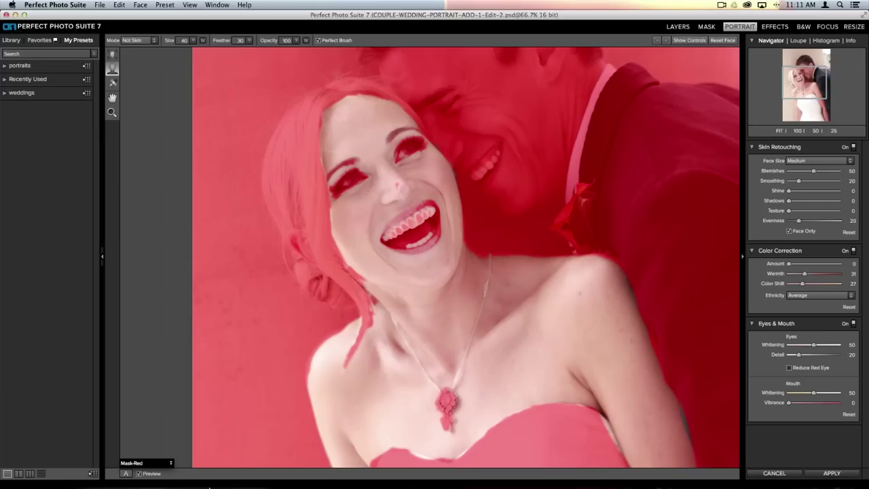
- Return to the After view and set the bride's Smoothing to 10, eye Whitening to 62, eye Detail to 32 and mouth Vibrance to 11
{"action": "left_click", "coordinate": [138, 464]}
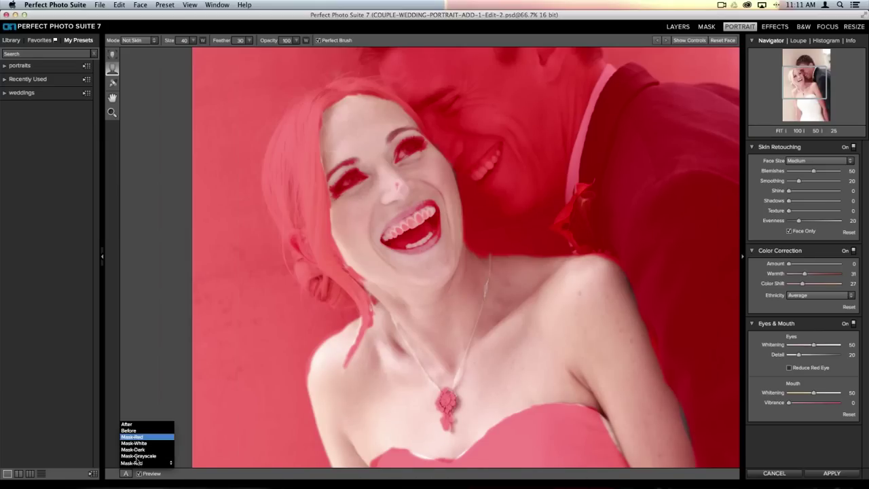
{"action": "left_click", "coordinate": [127, 424]}
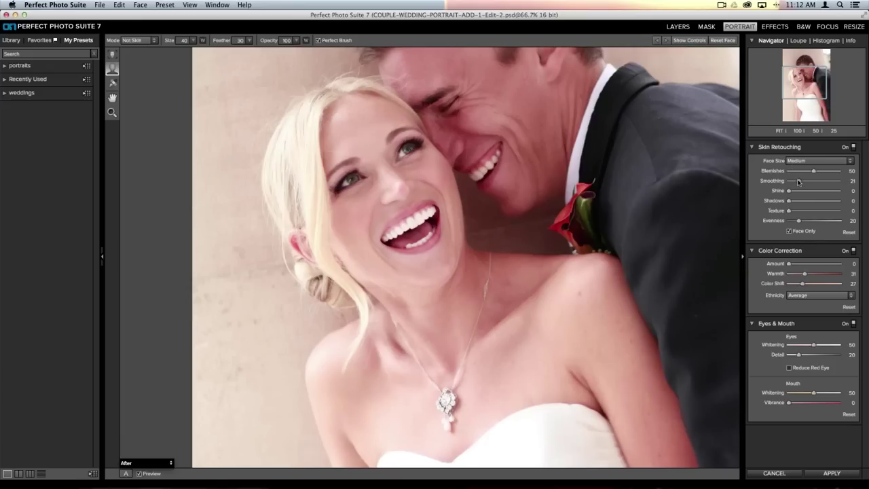
{"action": "left_click_drag", "start_coordinate": [795, 182], "coordinate": [793, 182]}
{"action": "left_click_drag", "start_coordinate": [789, 403], "coordinate": [794, 403]}
{"action": "left_click_drag", "start_coordinate": [804, 354], "coordinate": [820, 346]}
- Toggle the preview off and on several times to compare the bride's face before and after retouching
{"action": "key", "text": "p"}
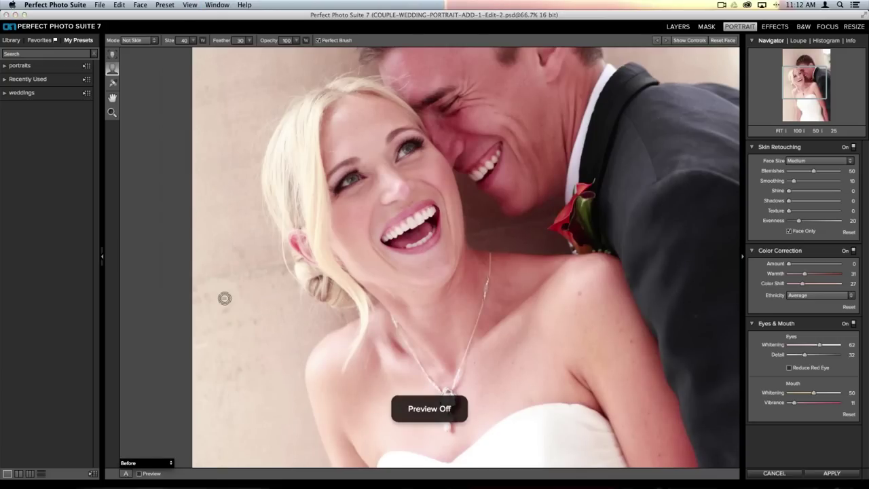
{"action": "key", "text": "p"}
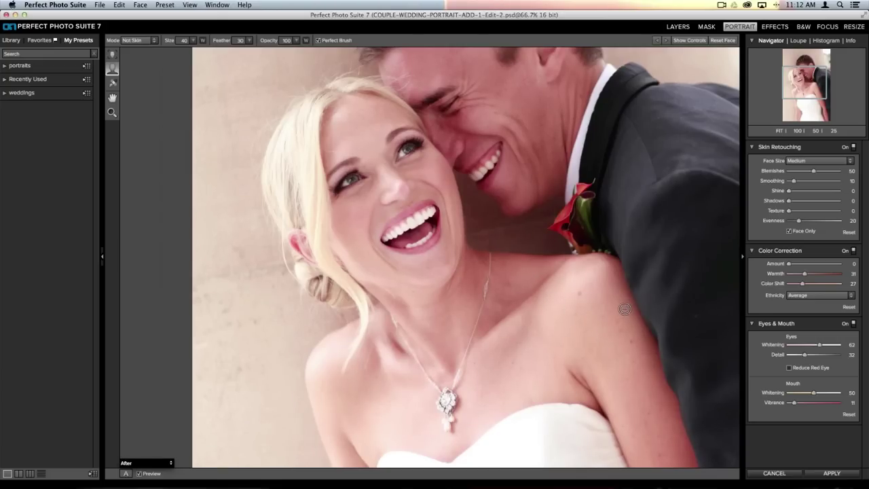
{"action": "key", "text": "p"}
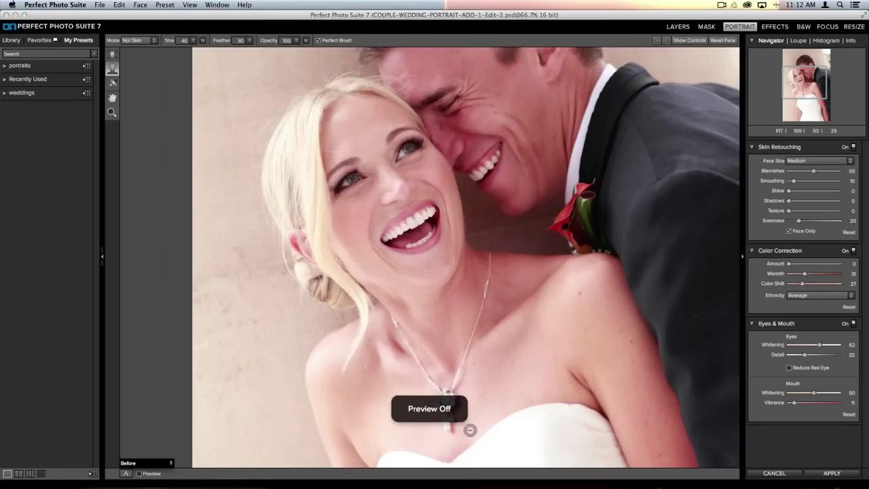
{"action": "key", "text": "p"}
{"action": "key", "text": "p"}
{"action": "key", "text": "p"}
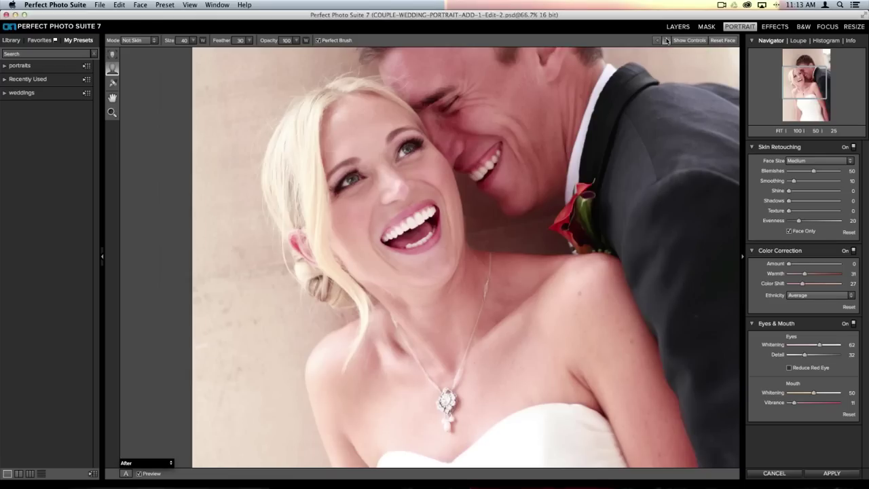
- Go to the groom's face, show its face controls, try adjusting the eye control beside his ear, and return to face selection
{"action": "left_click", "coordinate": [666, 41]}
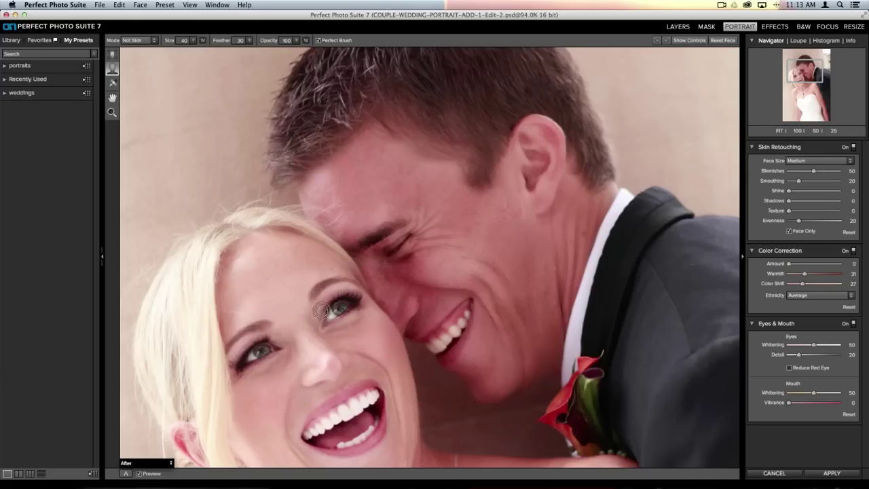
{"action": "left_click", "coordinate": [690, 40]}
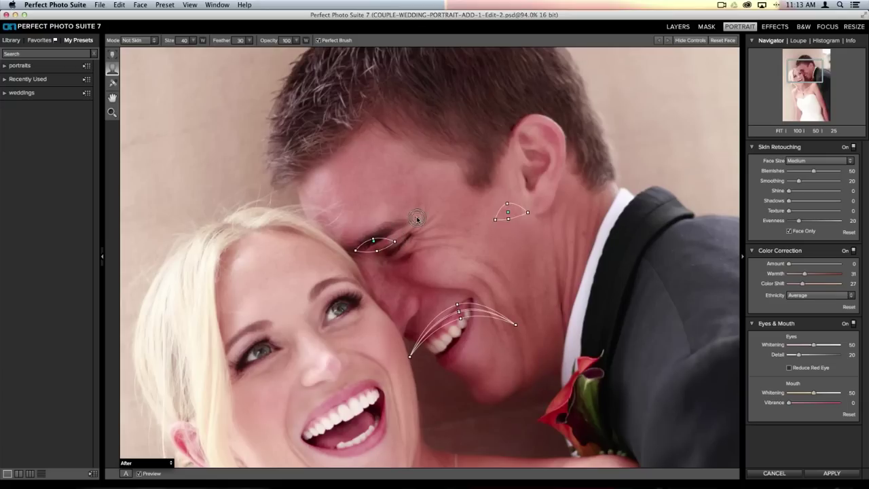
{"action": "left_click", "coordinate": [508, 213]}
{"action": "left_click_drag", "start_coordinate": [495, 219], "coordinate": [508, 212]}
{"action": "left_click", "coordinate": [113, 58]}
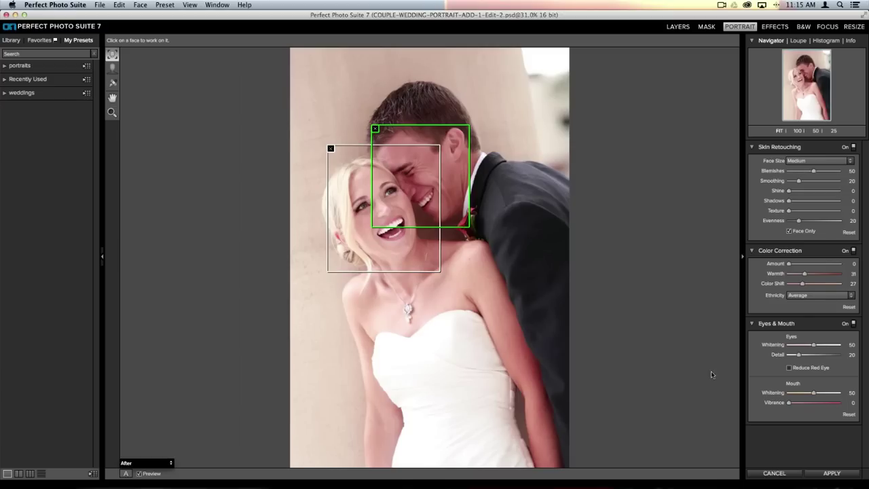
- Show the built-in preset library, and cancel the portrait editing to discard the wedding retouching and return to Lightroom
{"action": "left_click", "coordinate": [72, 54]}
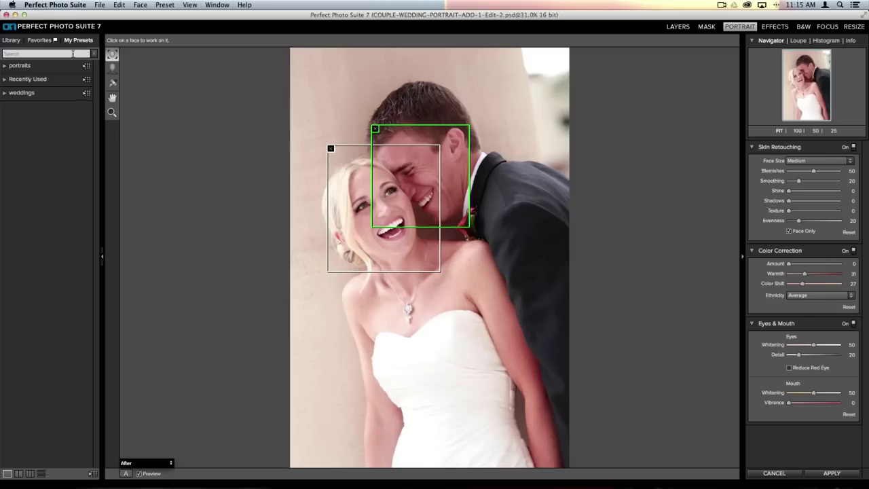
{"action": "left_click", "coordinate": [12, 42]}
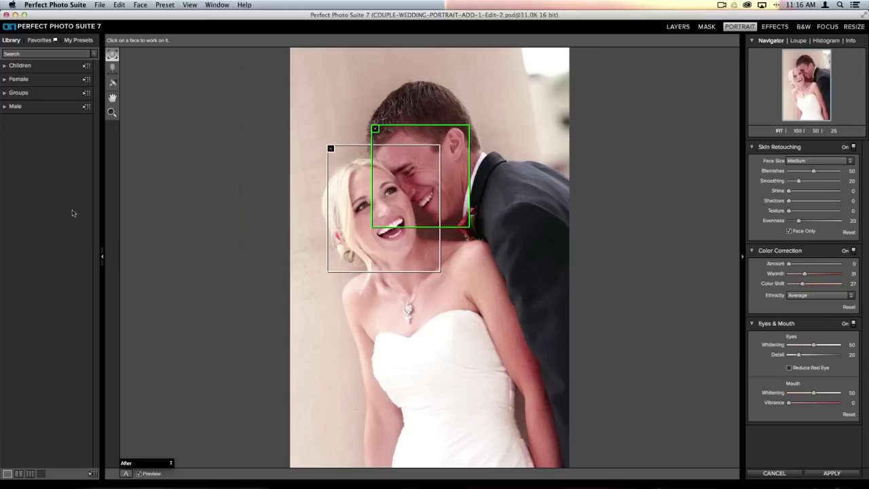
{"action": "left_click", "coordinate": [762, 474]}
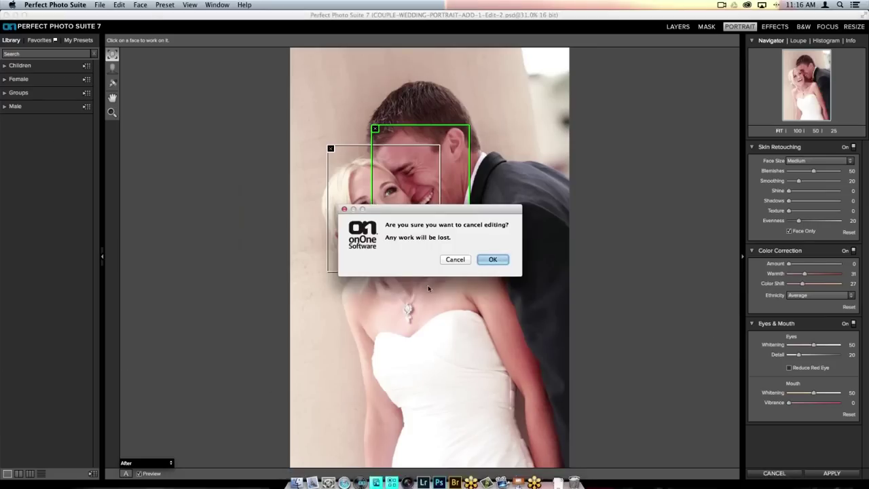
{"action": "left_click", "coordinate": [494, 259]}
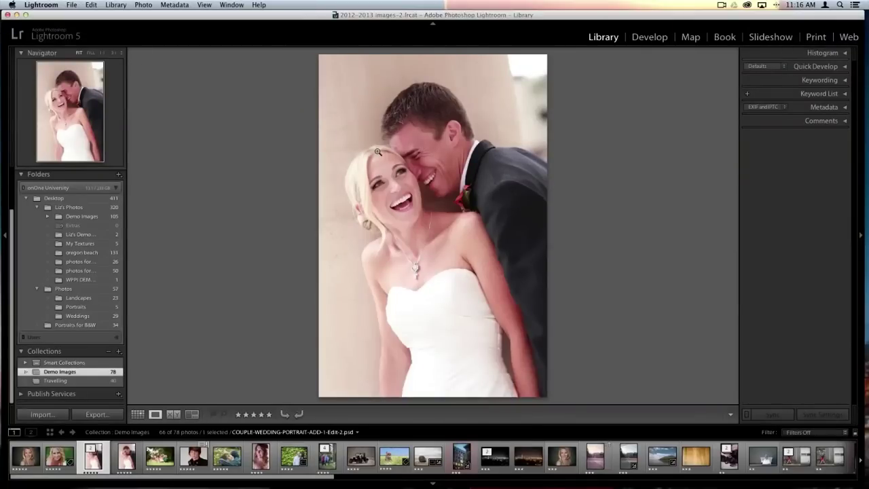
- Look at the portraits of the boy with headphones and the boy lying in the grass, and return to the photo grid
{"action": "key", "text": "g"}
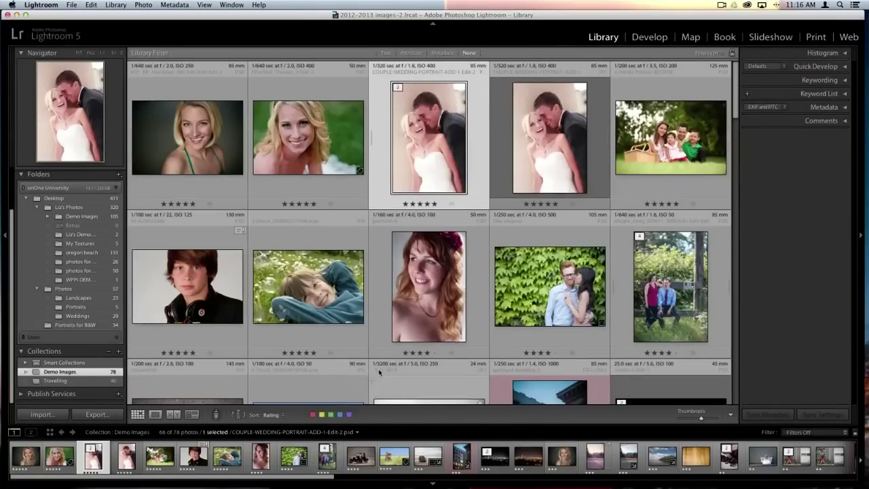
{"action": "double_click", "coordinate": [184, 277]}
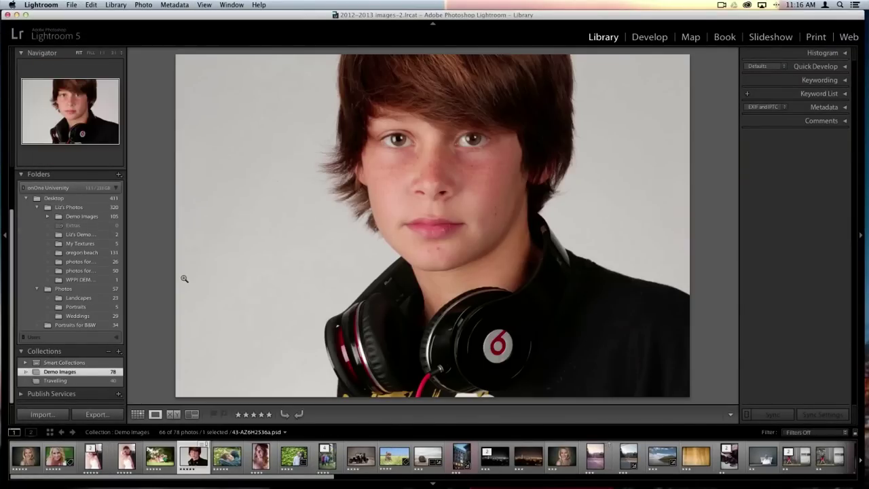
{"action": "left_click", "coordinate": [184, 278]}
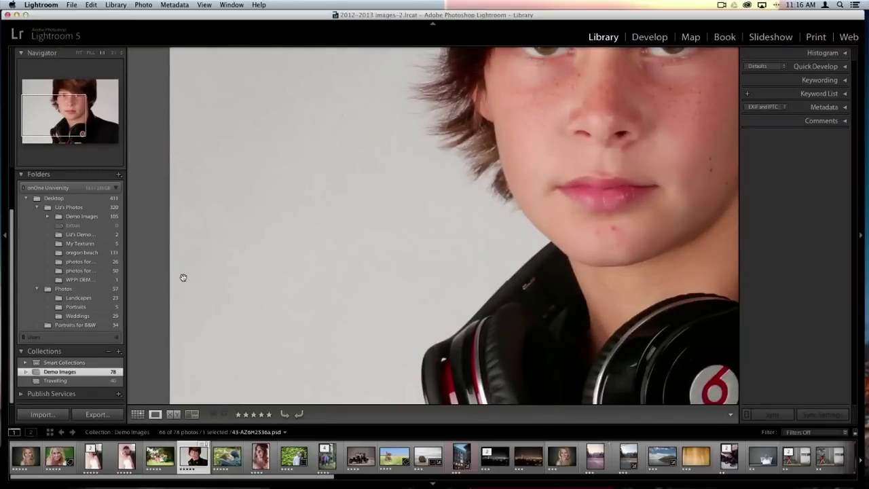
{"action": "key", "text": "g"}
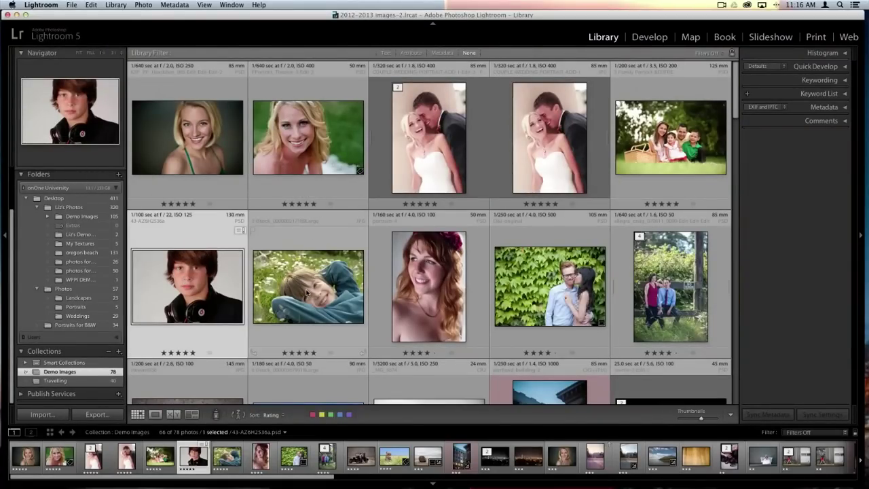
{"action": "double_click", "coordinate": [213, 294]}
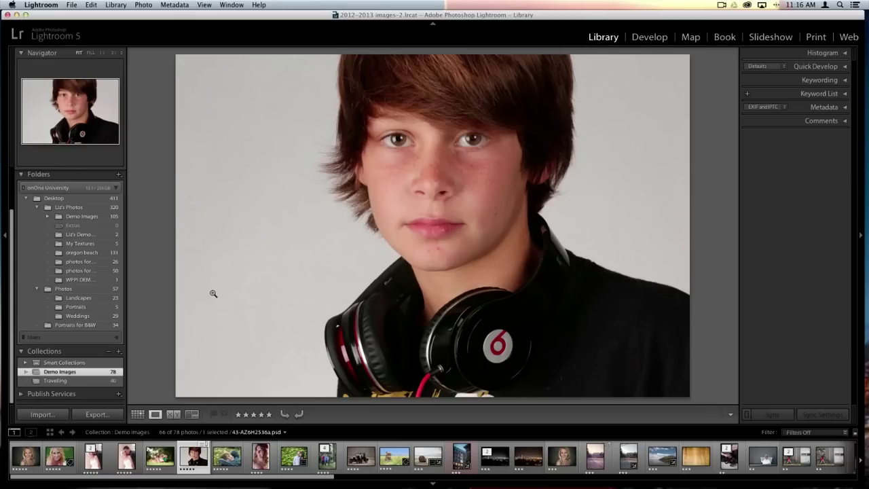
{"action": "left_click", "coordinate": [222, 464]}
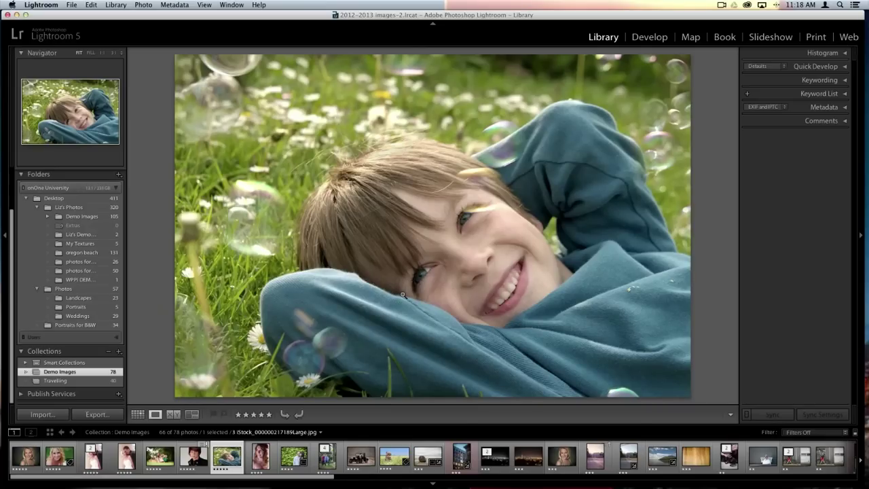
{"action": "key", "text": "g"}
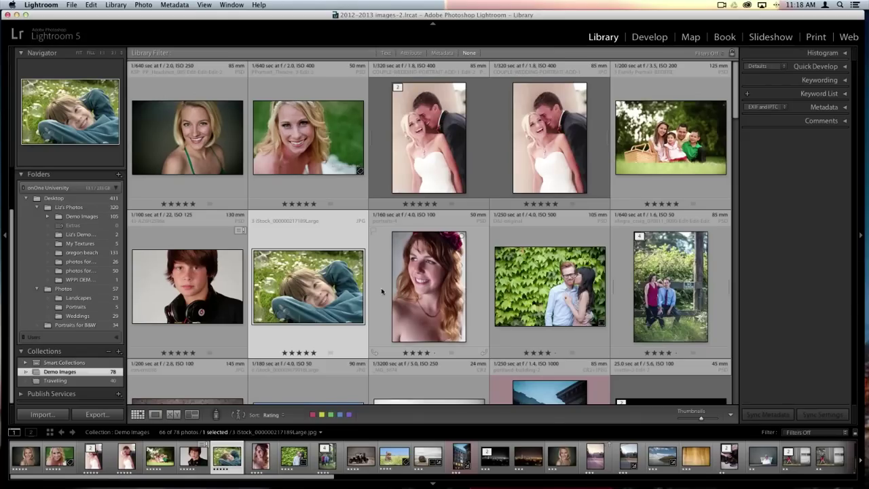
- Open the portrait of the boy with headphones in Perfect Photo Suite 7 from Lightroom and switch to the Portrait module
{"action": "double_click", "coordinate": [205, 296]}
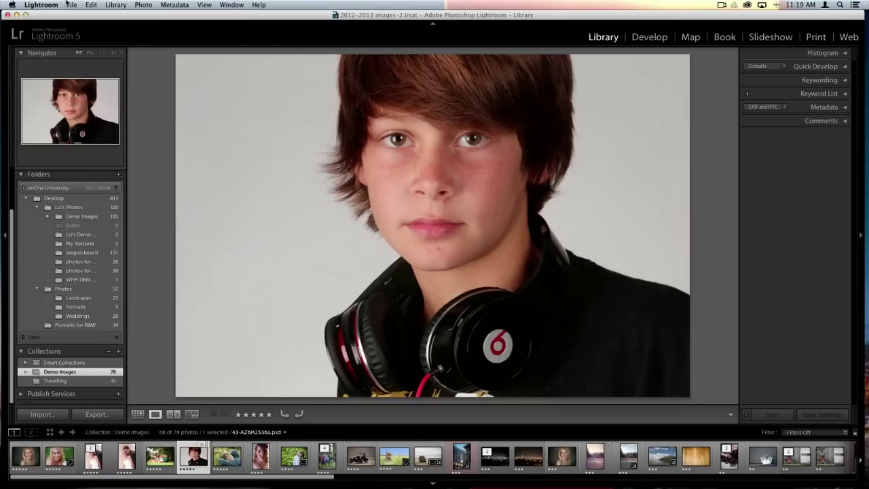
{"action": "left_click", "coordinate": [69, 4]}
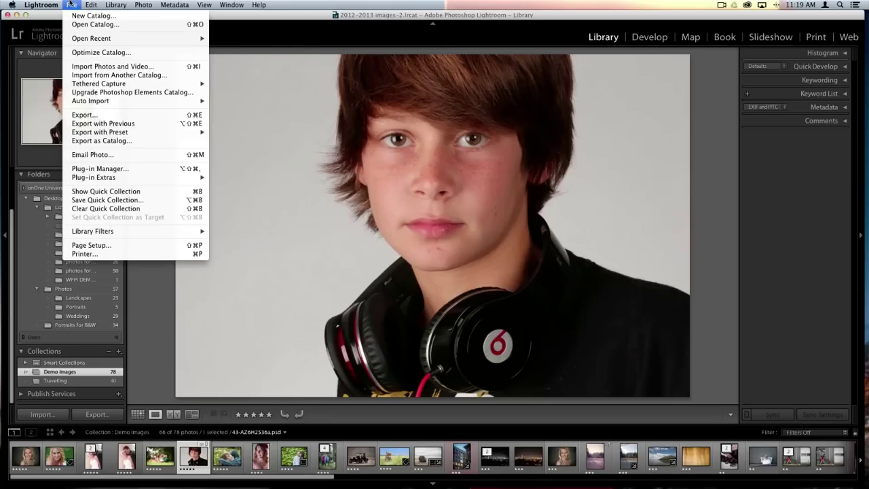
{"action": "mouse_move", "coordinate": [109, 180]}
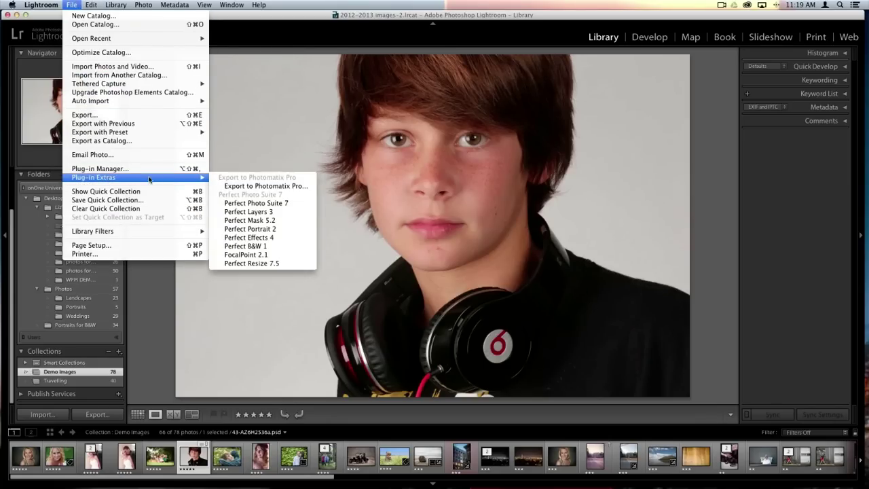
{"action": "left_click", "coordinate": [241, 203]}
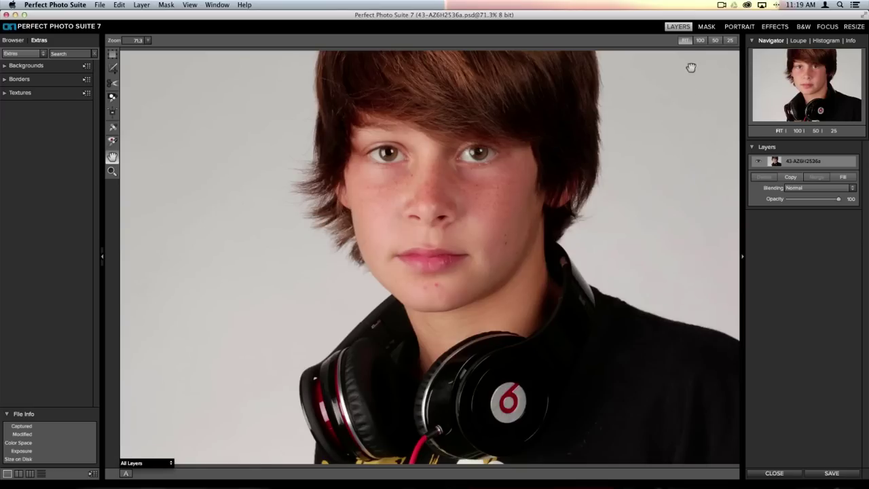
{"action": "left_click", "coordinate": [739, 27]}
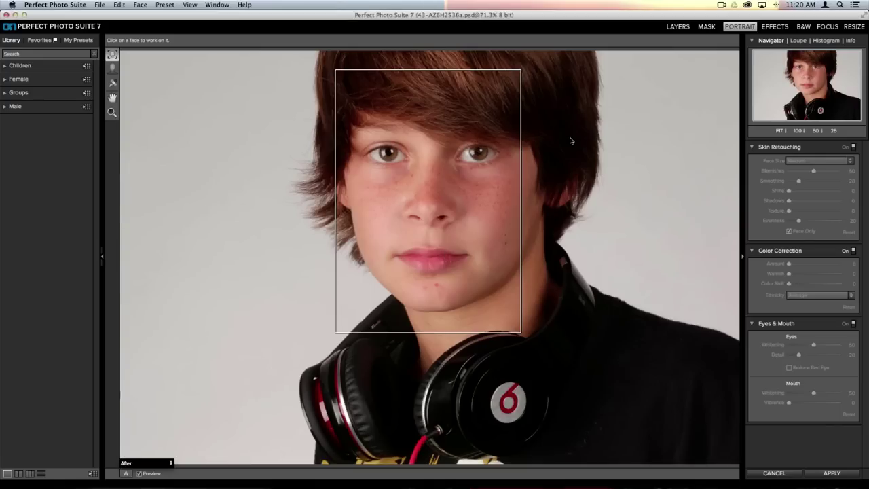
- Select the boy's face, fit the control points to the corners of both eyes and his lip line, and hide the face controls
{"action": "left_click", "coordinate": [430, 254]}
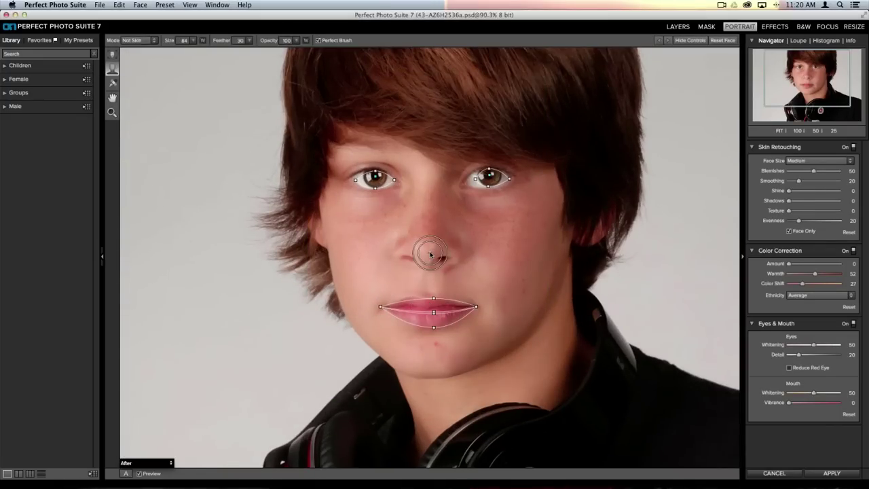
{"action": "left_click_drag", "start_coordinate": [474, 180], "coordinate": [514, 177]}
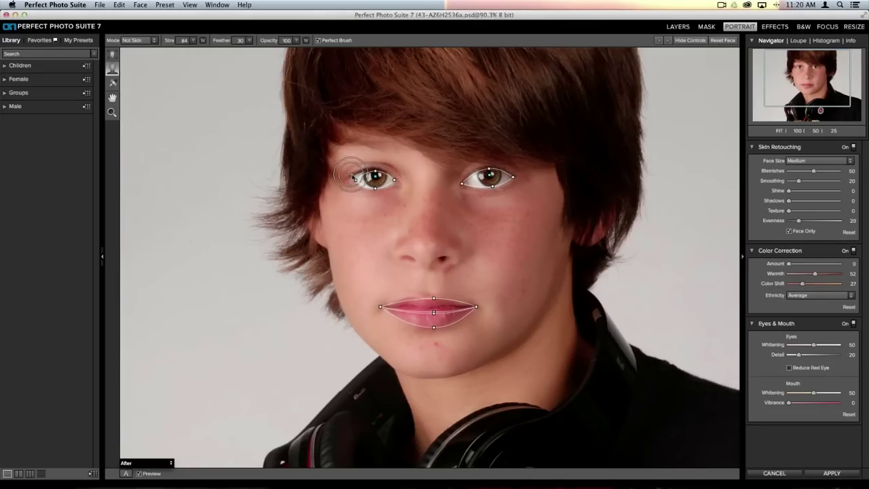
{"action": "left_click_drag", "start_coordinate": [353, 177], "coordinate": [396, 182]}
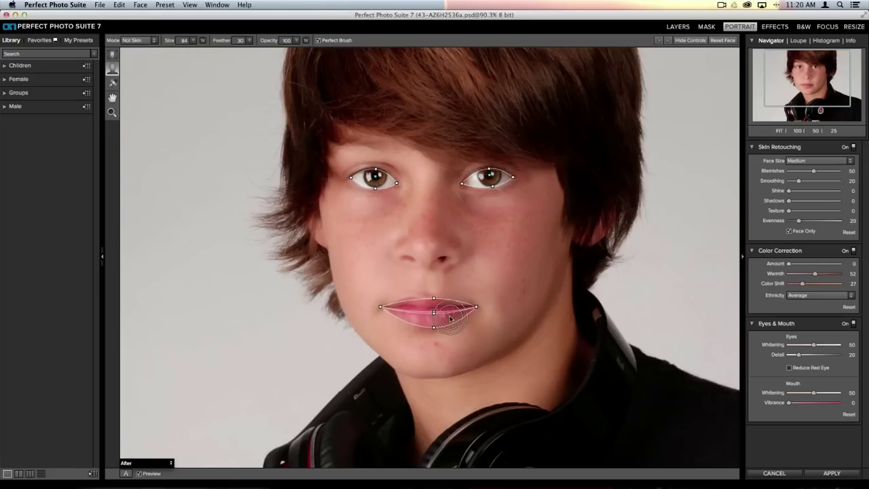
{"action": "left_click_drag", "start_coordinate": [436, 310], "coordinate": [430, 305]}
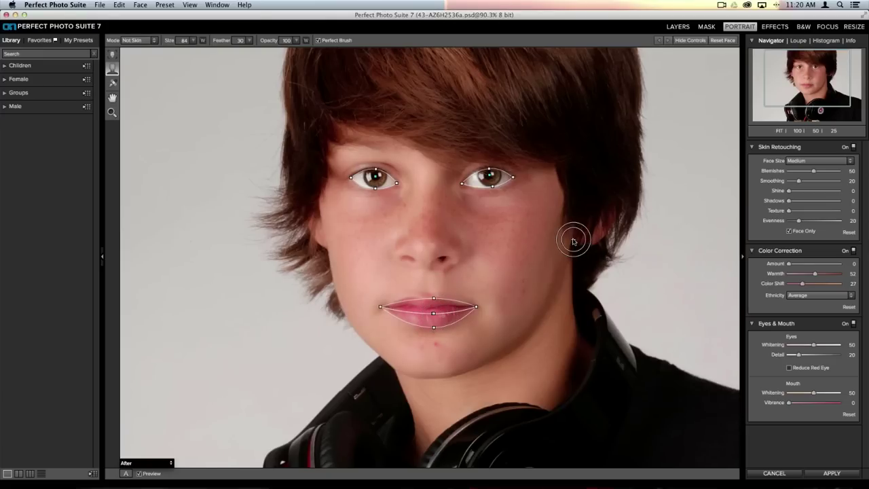
{"action": "left_click", "coordinate": [688, 41]}
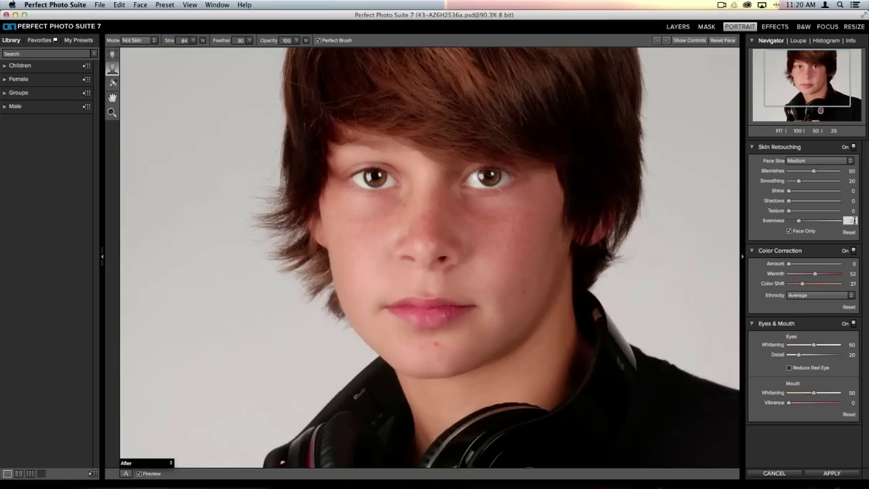
- Set the boy's skin Smoothing to 10 and Blemishes to 34, with eye Whitening at 61 and eye Detail at 35
{"action": "left_click_drag", "start_coordinate": [797, 182], "coordinate": [793, 180]}
{"action": "left_click_drag", "start_coordinate": [813, 171], "coordinate": [805, 174]}
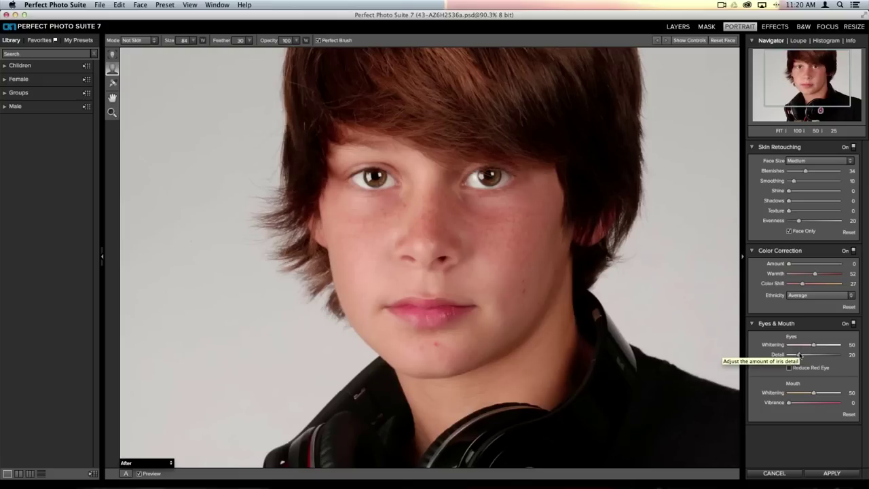
{"action": "left_click_drag", "start_coordinate": [800, 355], "coordinate": [806, 355]}
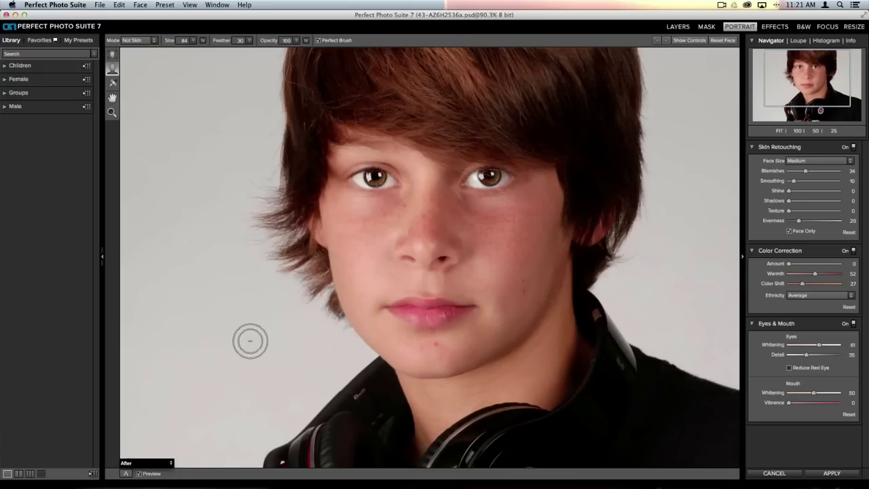
- Show the Mask-Red view and paint the boy's hair and lips out of the skin mask in Not Skin mode
{"action": "left_click", "coordinate": [127, 462]}
{"action": "left_click", "coordinate": [132, 436]}
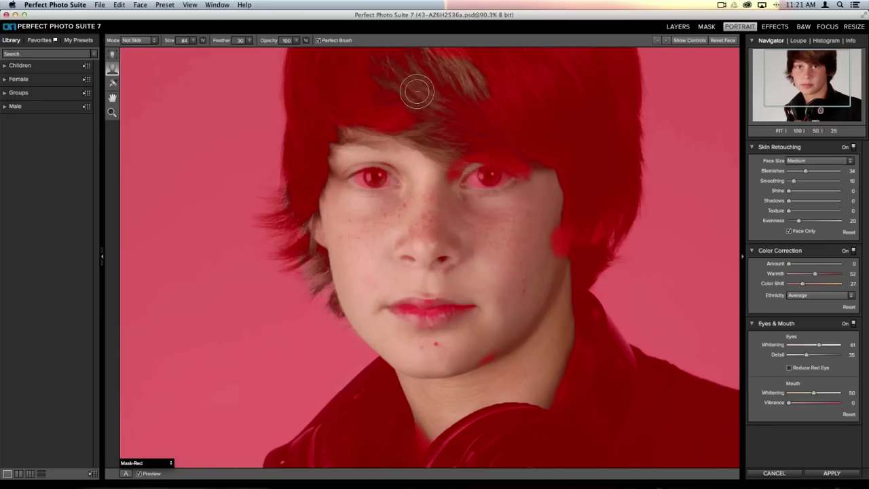
{"action": "mouse_move", "coordinate": [141, 57]}
{"action": "left_mouse_down"}
{"action": "mouse_move", "coordinate": [438, 117]}
{"action": "mouse_move", "coordinate": [485, 101]}
{"action": "mouse_move", "coordinate": [428, 53]}
{"action": "mouse_move", "coordinate": [456, 84]}
{"action": "mouse_move", "coordinate": [415, 76]}
{"action": "mouse_move", "coordinate": [395, 55]}
{"action": "mouse_move", "coordinate": [454, 84]}
{"action": "mouse_move", "coordinate": [368, 78]}
{"action": "mouse_move", "coordinate": [498, 141]}
{"action": "mouse_move", "coordinate": [433, 136]}
{"action": "mouse_move", "coordinate": [347, 99]}
{"action": "mouse_move", "coordinate": [452, 157]}
{"action": "mouse_move", "coordinate": [417, 138]}
{"action": "mouse_move", "coordinate": [338, 132]}
{"action": "mouse_move", "coordinate": [578, 216]}
{"action": "mouse_move", "coordinate": [574, 237]}
{"action": "left_mouse_up"}
{"action": "mouse_move", "coordinate": [287, 202]}
{"action": "left_mouse_down"}
{"action": "mouse_move", "coordinate": [287, 239]}
{"action": "mouse_move", "coordinate": [285, 194]}
{"action": "mouse_move", "coordinate": [276, 221]}
{"action": "mouse_move", "coordinate": [278, 176]}
{"action": "mouse_move", "coordinate": [302, 279]}
{"action": "mouse_move", "coordinate": [303, 201]}
{"action": "mouse_move", "coordinate": [311, 267]}
{"action": "mouse_move", "coordinate": [312, 207]}
{"action": "mouse_move", "coordinate": [315, 301]}
{"action": "mouse_move", "coordinate": [313, 261]}
{"action": "mouse_move", "coordinate": [321, 297]}
{"action": "mouse_move", "coordinate": [321, 286]}
{"action": "mouse_move", "coordinate": [344, 325]}
{"action": "mouse_move", "coordinate": [316, 274]}
{"action": "mouse_move", "coordinate": [335, 319]}
{"action": "mouse_move", "coordinate": [418, 320]}
{"action": "mouse_move", "coordinate": [424, 314]}
{"action": "mouse_move", "coordinate": [400, 309]}
{"action": "mouse_move", "coordinate": [414, 304]}
{"action": "mouse_move", "coordinate": [458, 311]}
{"action": "mouse_move", "coordinate": [402, 312]}
{"action": "left_mouse_up"}
- Reduce the brush to size 40 and paint both of the boy's nostrils out of the skin mask
{"action": "key", "text": "bracketleft"}
{"action": "key", "text": "bracketleft"}
{"action": "key", "text": "bracketleft"}
{"action": "key", "text": "bracketleft"}
{"action": "key", "text": "bracketleft"}
{"action": "key", "text": "bracketleft"}
{"action": "key", "text": "bracketleft"}
{"action": "key", "text": "bracketleft"}
{"action": "key", "text": "bracketleft"}
{"action": "key", "text": "bracketleft"}
{"action": "key", "text": "bracketleft"}
{"action": "key", "text": "bracketleft"}
{"action": "key", "text": "bracketleft"}
{"action": "key", "text": "bracketleft"}
{"action": "key", "text": "bracketleft"}
{"action": "key", "text": "bracketleft"}
{"action": "key", "text": "bracketleft"}
{"action": "key", "text": "bracketleft"}
{"action": "key", "text": "bracketleft"}
{"action": "key", "text": "bracketleft"}
{"action": "key", "text": "bracketleft"}
{"action": "key", "text": "bracketleft"}
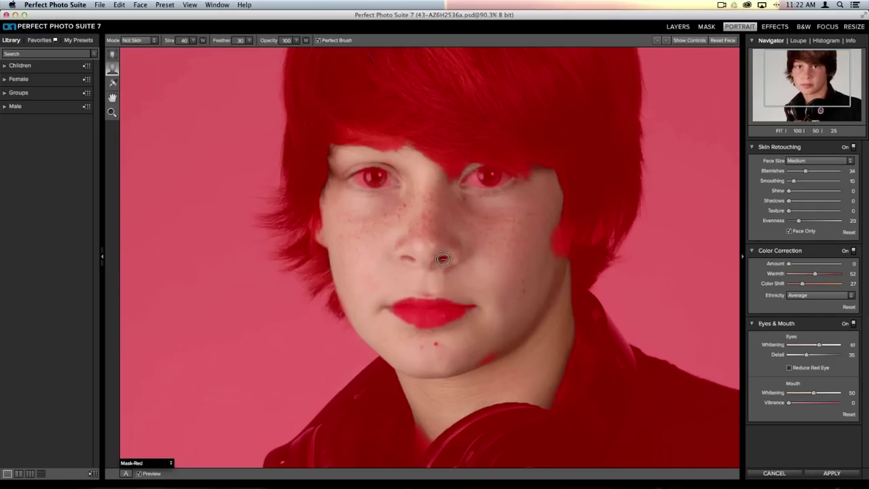
{"action": "left_click_drag", "start_coordinate": [450, 258], "coordinate": [399, 258]}
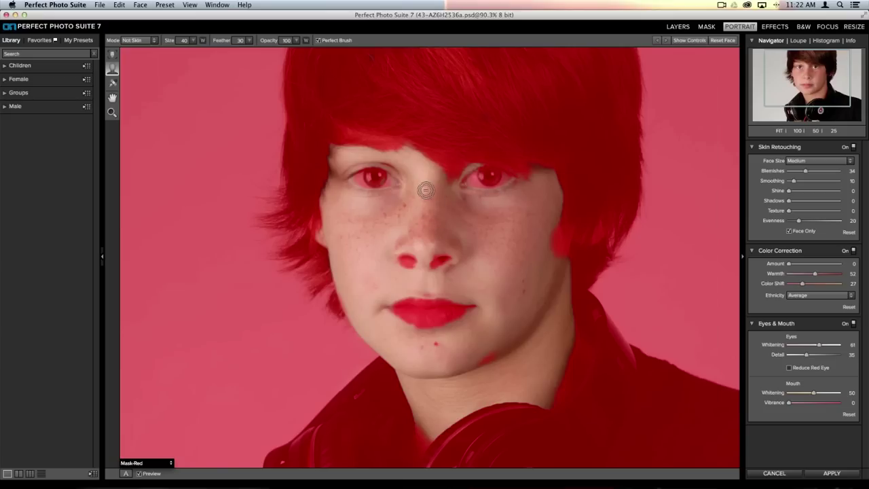
- Paint the skin around both of the boy's eyes out of the skin mask, reducing the brush to size 25
{"action": "mouse_move", "coordinate": [349, 175]}
{"action": "left_mouse_down"}
{"action": "mouse_move", "coordinate": [378, 168]}
{"action": "mouse_move", "coordinate": [397, 182]}
{"action": "mouse_move", "coordinate": [377, 166]}
{"action": "mouse_move", "coordinate": [349, 177]}
{"action": "mouse_move", "coordinate": [374, 188]}
{"action": "mouse_move", "coordinate": [391, 182]}
{"action": "mouse_move", "coordinate": [379, 191]}
{"action": "mouse_move", "coordinate": [352, 183]}
{"action": "mouse_move", "coordinate": [394, 183]}
{"action": "left_mouse_up"}
{"action": "mouse_move", "coordinate": [468, 181]}
{"action": "left_mouse_down"}
{"action": "mouse_move", "coordinate": [489, 169]}
{"action": "mouse_move", "coordinate": [463, 186]}
{"action": "mouse_move", "coordinate": [510, 182]}
{"action": "mouse_move", "coordinate": [479, 191]}
{"action": "mouse_move", "coordinate": [492, 192]}
{"action": "mouse_move", "coordinate": [520, 174]}
{"action": "mouse_move", "coordinate": [489, 171]}
{"action": "left_mouse_up"}
{"action": "key", "text": "bracketleft"}
{"action": "key", "text": "bracketleft"}
{"action": "key", "text": "bracketleft"}
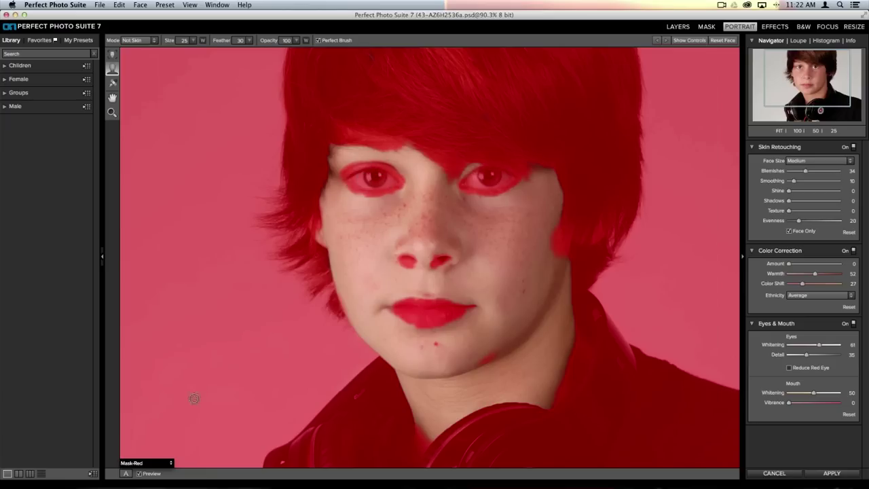
- Return to the After view and turn the preview off and on repeatedly to compare the boy's portrait with the original
{"action": "left_click", "coordinate": [136, 462]}
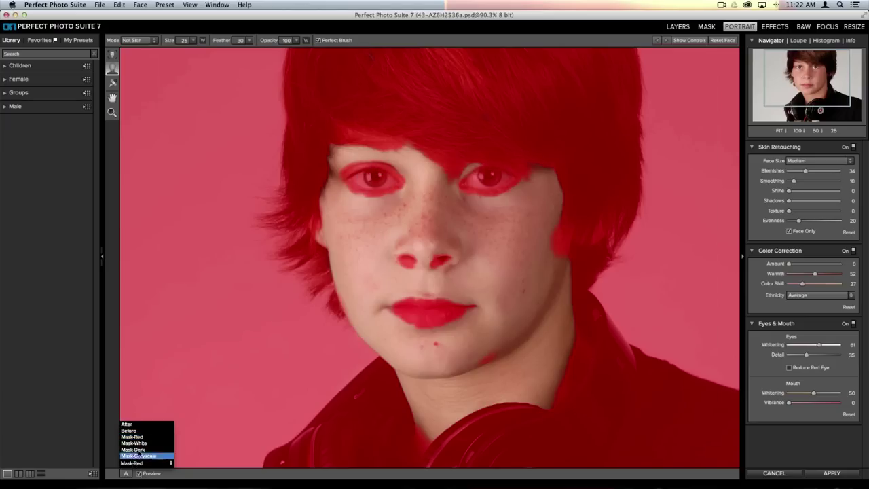
{"action": "left_click", "coordinate": [134, 422]}
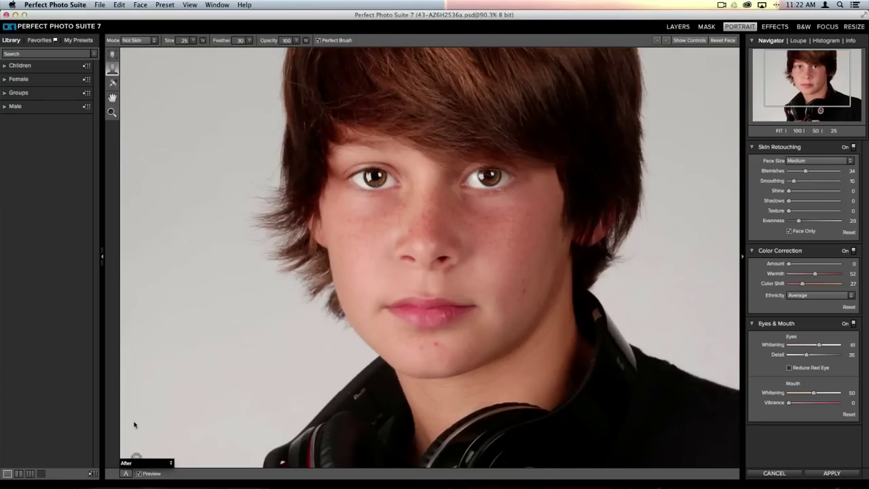
{"action": "key", "text": "p"}
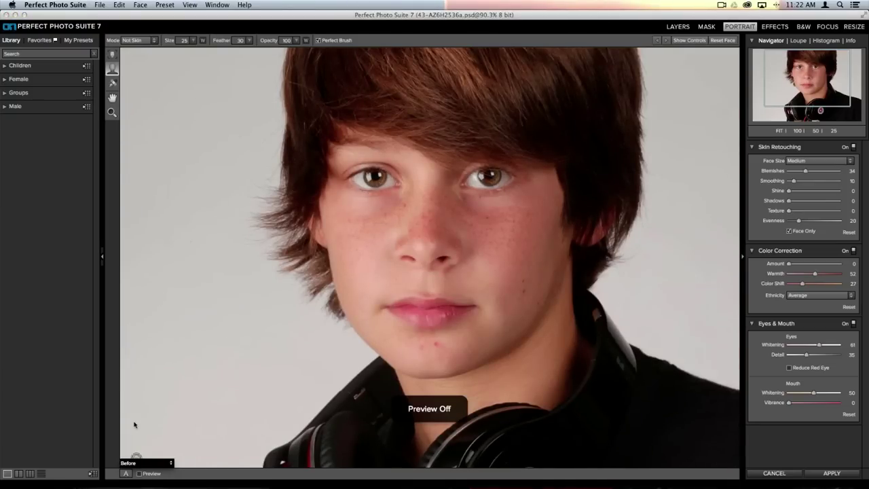
{"action": "key", "text": "p"}
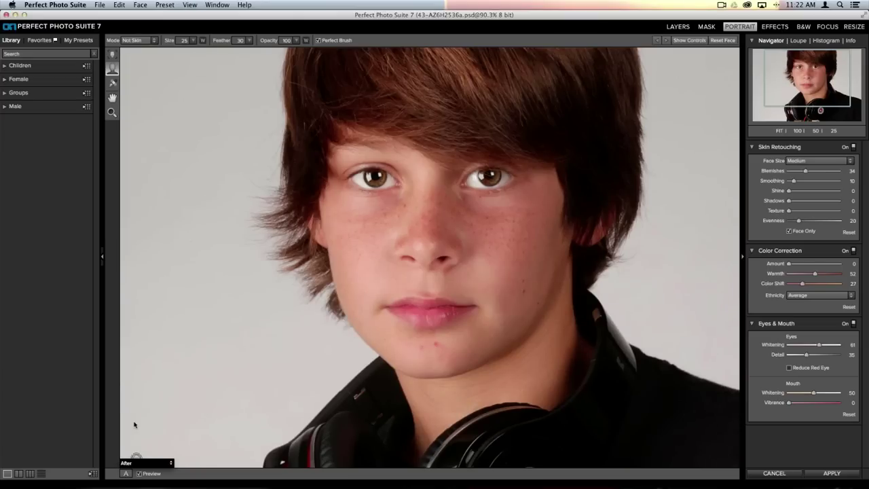
{"action": "key", "text": "p"}
{"action": "key", "text": "p"}
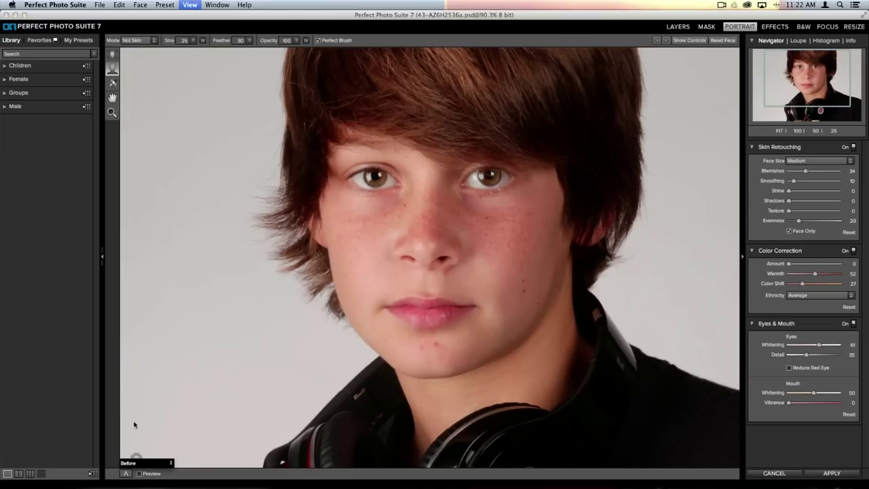
{"action": "key", "text": "p"}
{"action": "key", "text": "p"}
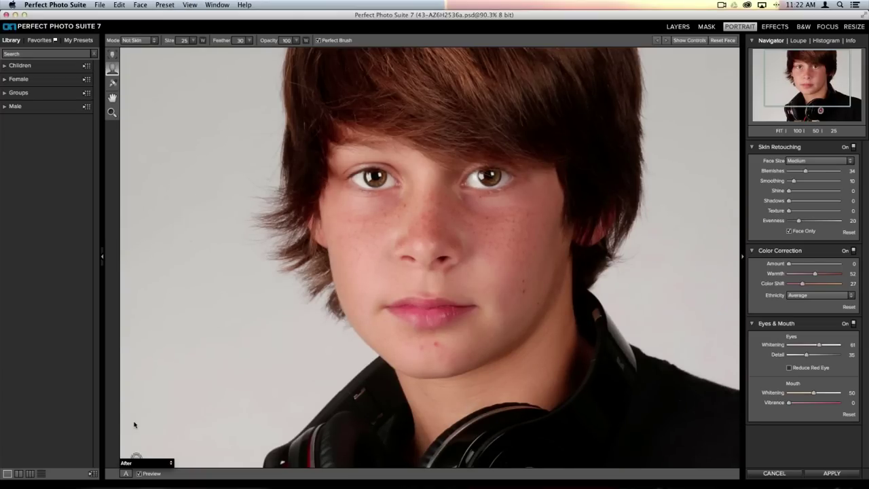
{"action": "key", "text": "p"}
{"action": "key", "text": "p"}
- Raise the boy's skin Evenness and Smoothing slightly and apply the portrait retouching
{"action": "left_click_drag", "start_coordinate": [803, 222], "coordinate": [804, 222]}
{"action": "left_click_drag", "start_coordinate": [794, 182], "coordinate": [796, 181]}
{"action": "left_click", "coordinate": [825, 473]}
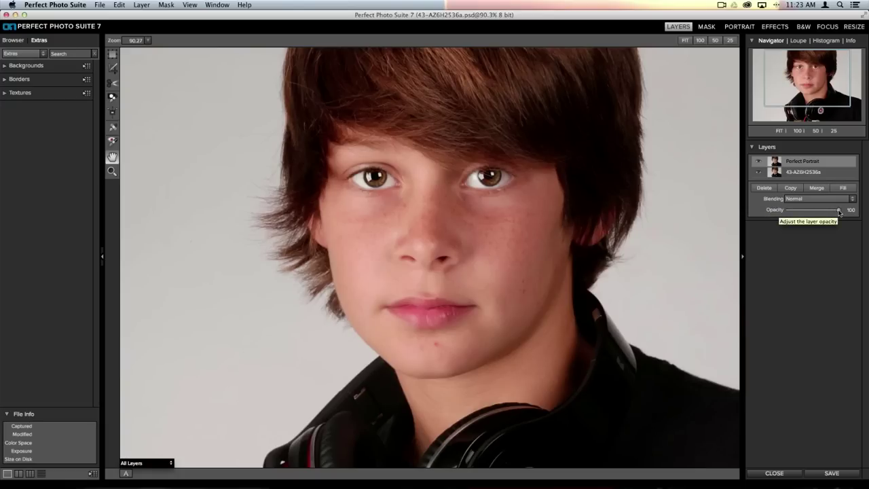
- Lower the Perfect Portrait layer's opacity to 73
{"action": "mouse_move", "coordinate": [503, 479]}
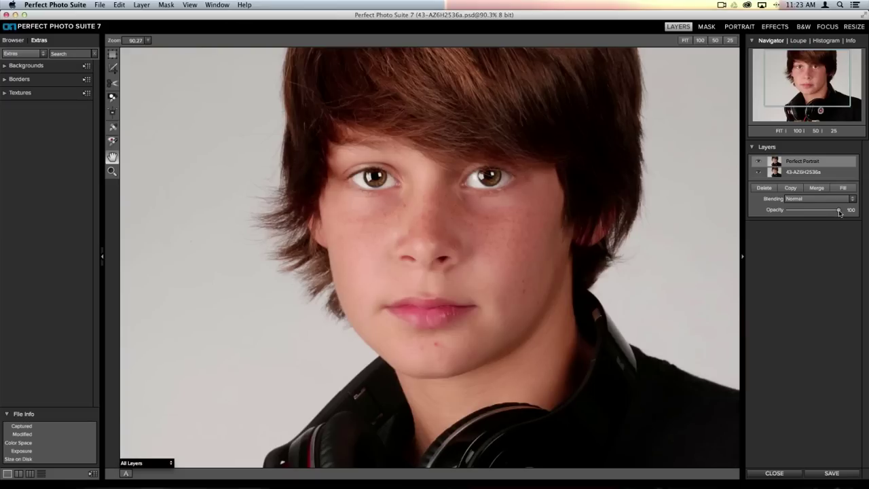
{"action": "left_click_drag", "start_coordinate": [840, 213], "coordinate": [825, 226]}
- Duplicate the Perfect Portrait layer, check the layer below by hiding and showing it, and rename the copy "retouching"
{"action": "left_click", "coordinate": [790, 187]}
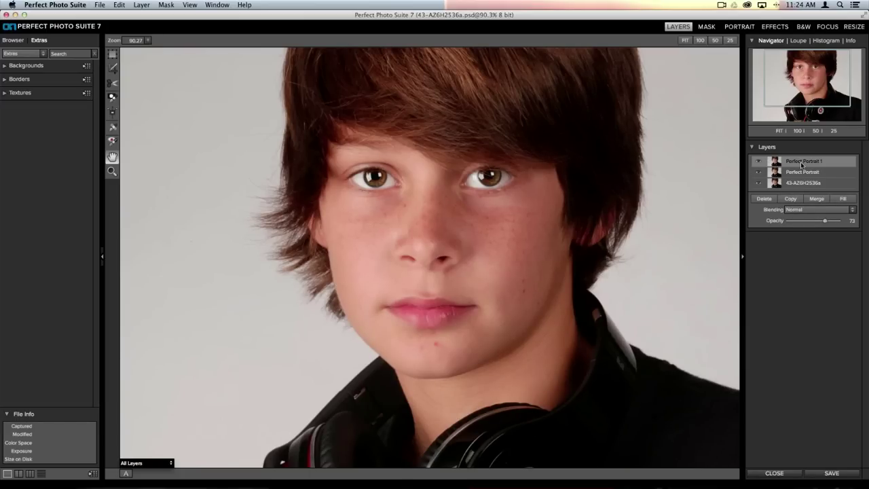
{"action": "left_click", "coordinate": [758, 172]}
{"action": "left_click", "coordinate": [758, 171]}
{"action": "left_click", "coordinate": [758, 172]}
{"action": "left_click", "coordinate": [757, 172]}
{"action": "double_click", "coordinate": [803, 162]}
{"action": "type", "text": "retouc"}
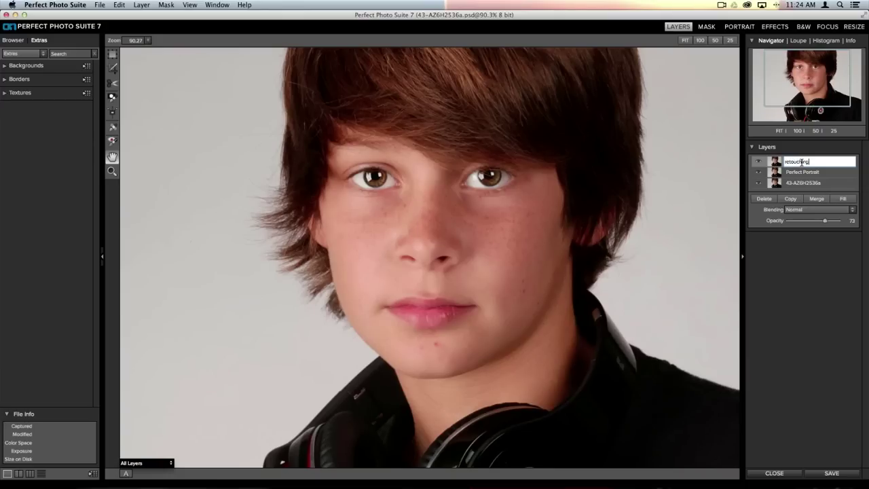
{"action": "type", "text": "hing"}
{"action": "key", "text": "Return"}
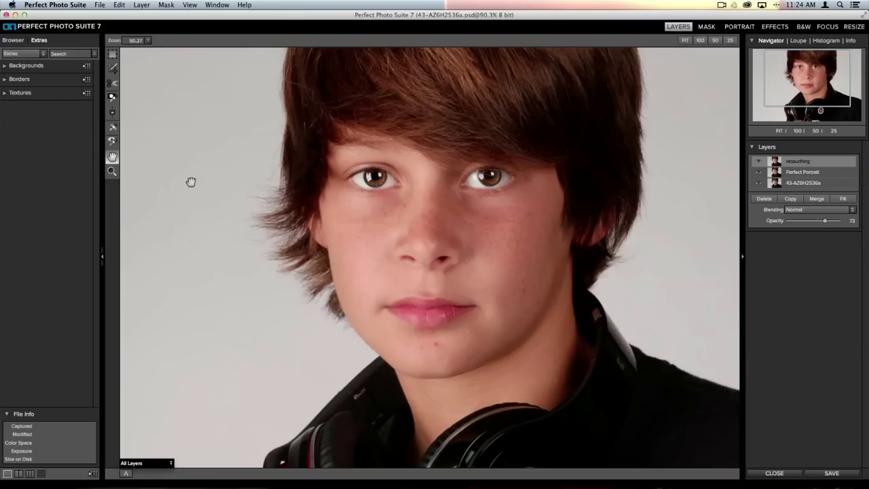
- Remove the blemishes on the boy's chin with the retouch brush at size 40
{"action": "left_click", "coordinate": [113, 130]}
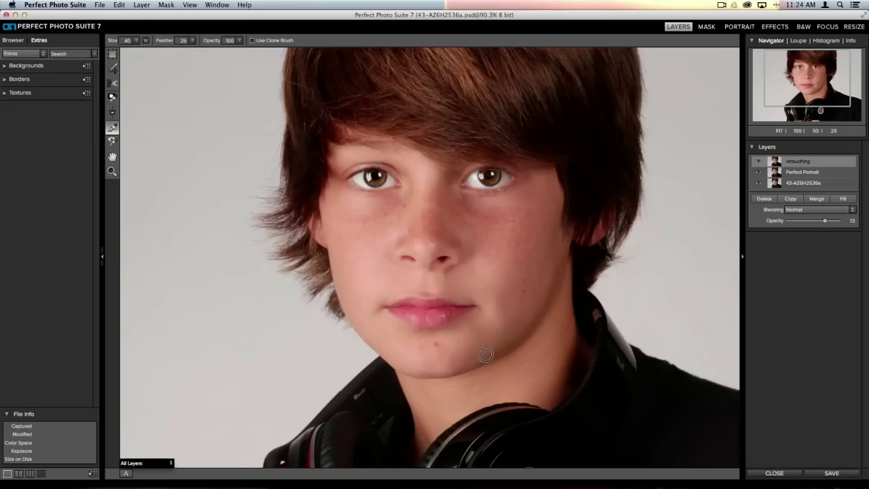
{"action": "left_click", "coordinate": [435, 345]}
{"action": "left_click", "coordinate": [442, 349]}
{"action": "left_click", "coordinate": [438, 355]}
- Enable Use Clone Brush at opacity 43 and size 60, and soften the skin beneath one of the boy's eyes
{"action": "left_click", "coordinate": [252, 40]}
{"action": "left_click_drag", "start_coordinate": [217, 41], "coordinate": [174, 41]}
{"action": "key", "text": "bracketright"}
{"action": "key", "text": "bracketright"}
{"action": "mouse_move", "coordinate": [385, 201]}
{"action": "left_mouse_down"}
{"action": "mouse_move", "coordinate": [351, 198]}
{"action": "mouse_move", "coordinate": [395, 203]}
{"action": "mouse_move", "coordinate": [394, 195]}
{"action": "left_mouse_up"}
{"action": "left_click_drag", "start_coordinate": [365, 200], "coordinate": [342, 201]}
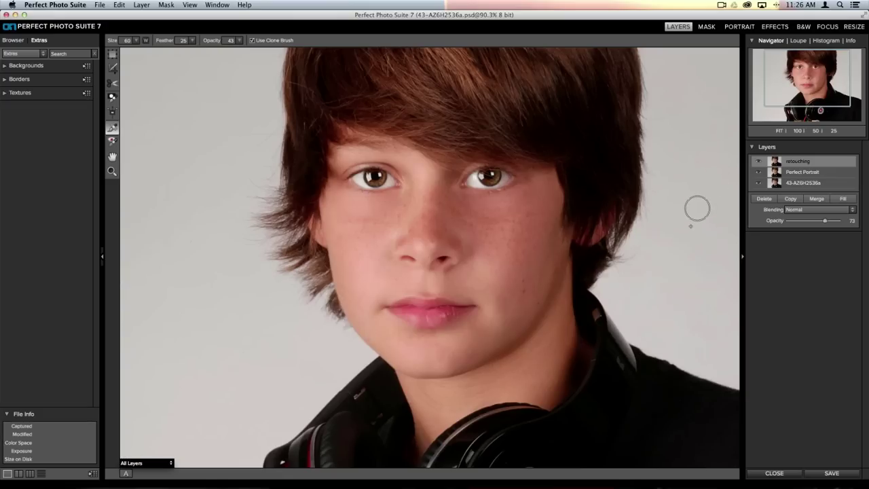
- Compare the portrait with the "retouching" layer hidden and shown, then delete that layer
{"action": "left_click", "coordinate": [758, 163]}
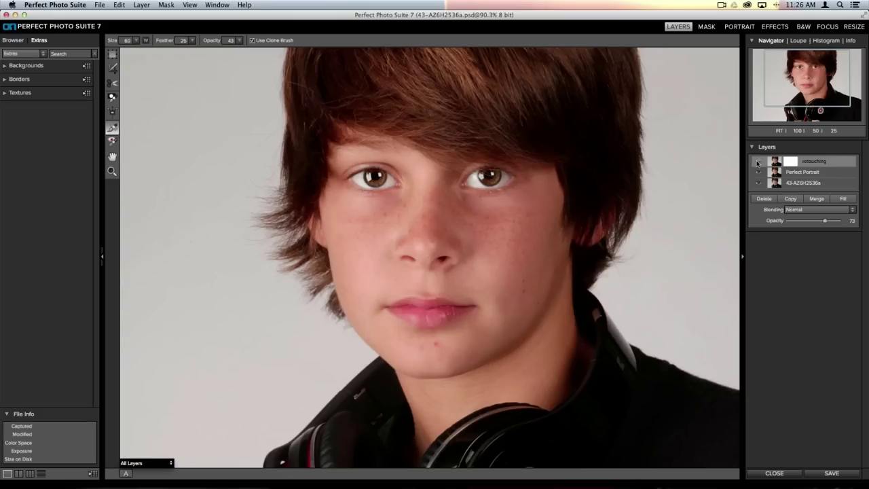
{"action": "left_click", "coordinate": [758, 163]}
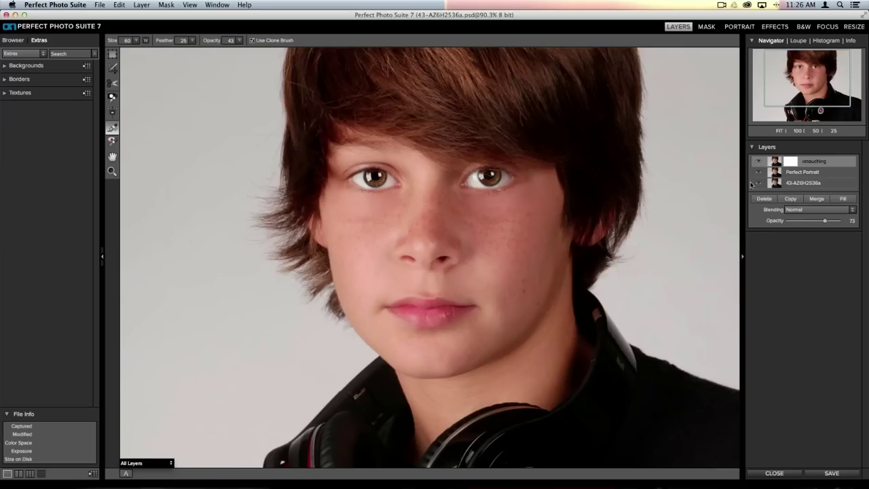
{"action": "mouse_move", "coordinate": [825, 224]}
{"action": "left_mouse_down"}
{"action": "mouse_move", "coordinate": [849, 223]}
{"action": "mouse_move", "coordinate": [796, 224]}
{"action": "mouse_move", "coordinate": [816, 229]}
{"action": "left_mouse_up"}
{"action": "left_click", "coordinate": [764, 199]}
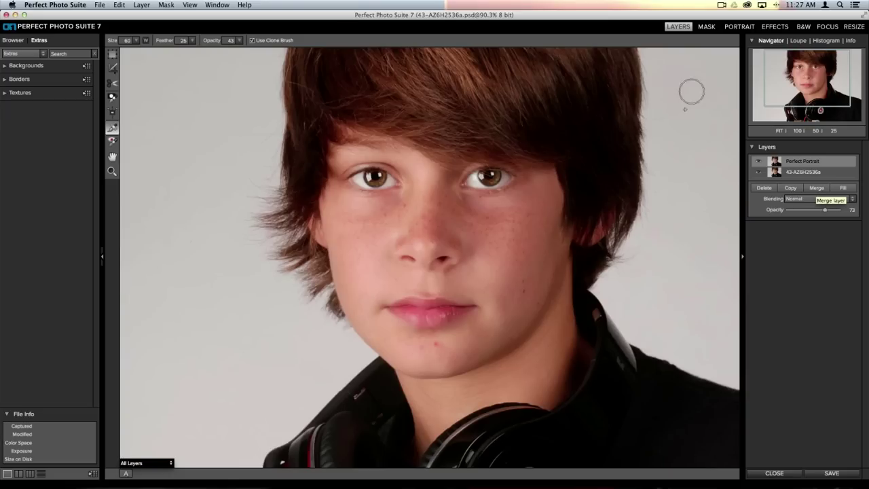
- Create a new stamped layer from the visible layers and rename it "retouching"
{"action": "left_click", "coordinate": [119, 5]}
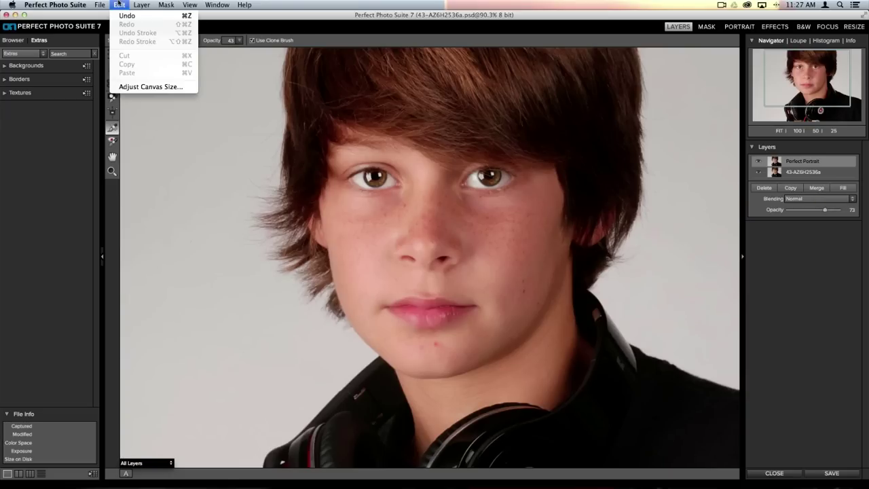
{"action": "mouse_move", "coordinate": [142, 5]}
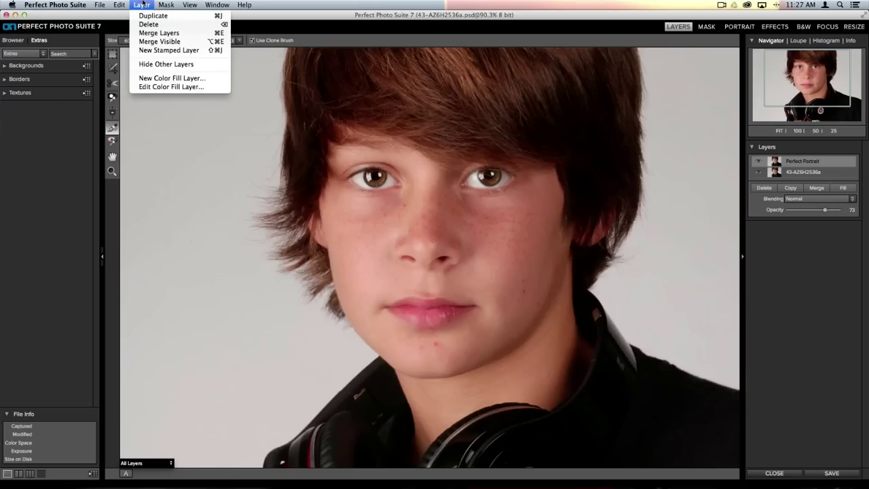
{"action": "left_click", "coordinate": [150, 50]}
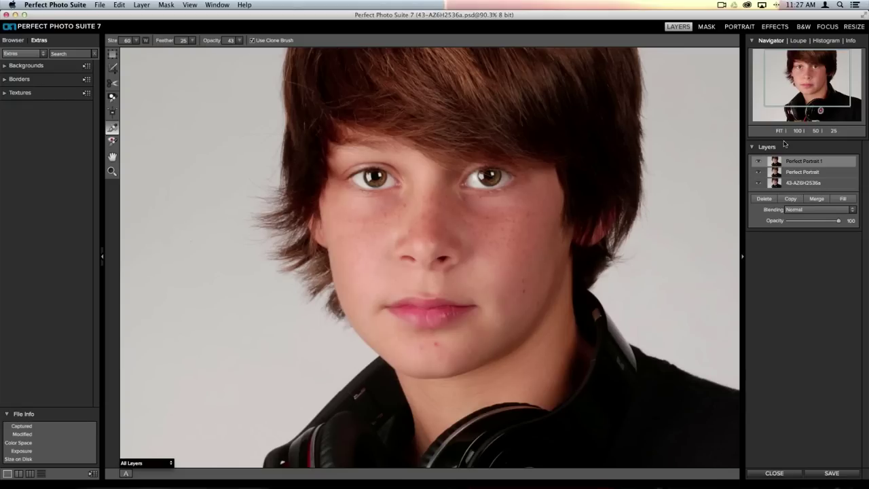
{"action": "double_click", "coordinate": [808, 162]}
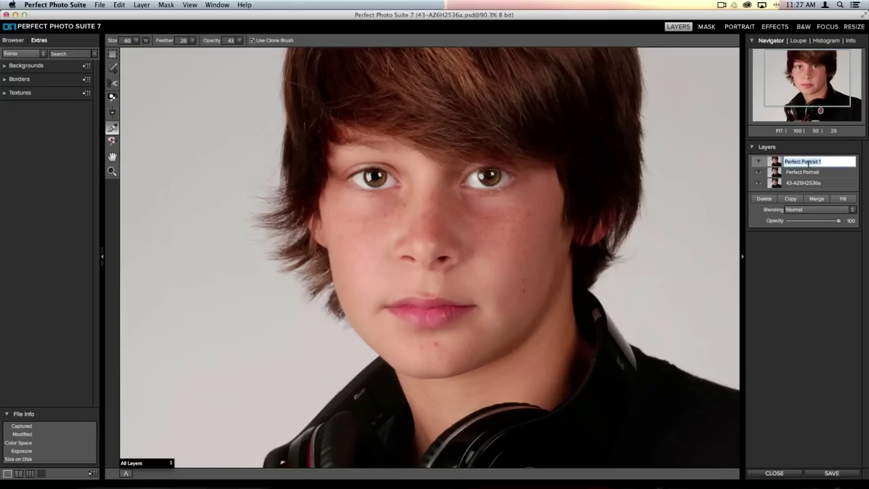
{"action": "type", "text": "retouching"}
{"action": "key", "text": "Return"}
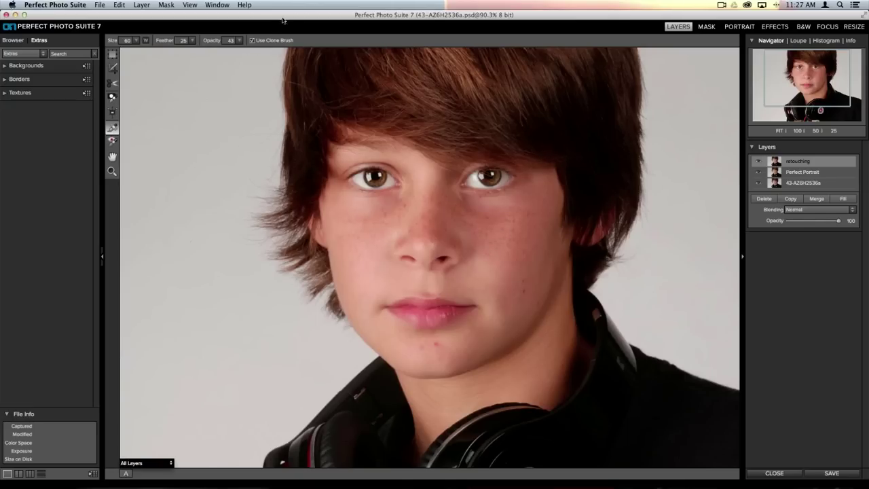
- With Use Clone Brush off, retouch the boy's chin blemishes and the skin beneath both eyes, reducing the brush to size 45
{"action": "left_click", "coordinate": [434, 351]}
{"action": "key", "text": "bracketleft"}
{"action": "key", "text": "bracketleft"}
{"action": "key", "text": "bracketleft"}
{"action": "mouse_move", "coordinate": [463, 202]}
{"action": "left_mouse_down"}
{"action": "mouse_move", "coordinate": [480, 216]}
{"action": "mouse_move", "coordinate": [483, 207]}
{"action": "left_mouse_up"}
{"action": "left_click_drag", "start_coordinate": [484, 207], "coordinate": [518, 215]}
{"action": "left_click", "coordinate": [382, 214]}
{"action": "left_click_drag", "start_coordinate": [495, 206], "coordinate": [521, 205]}
- Select the "retouching" layer and hide and show it to compare the portrait with and without the touch-ups
{"action": "key", "text": "super+minus"}
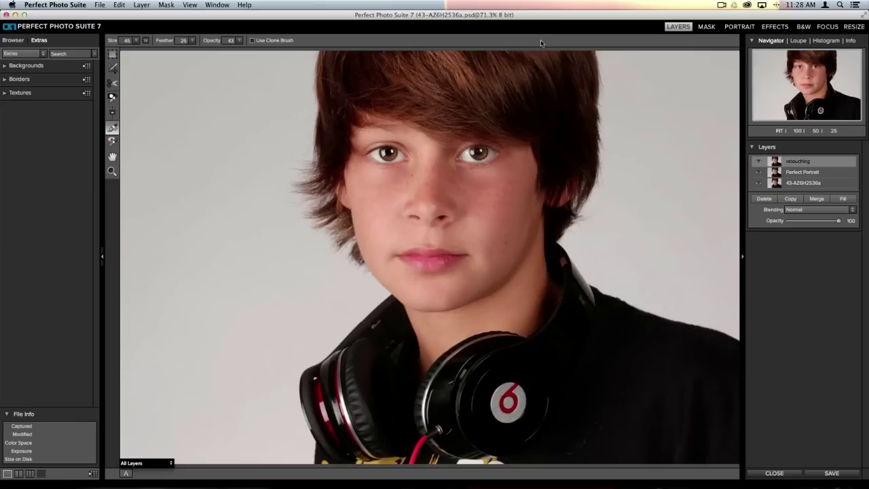
{"action": "left_click", "coordinate": [778, 183]}
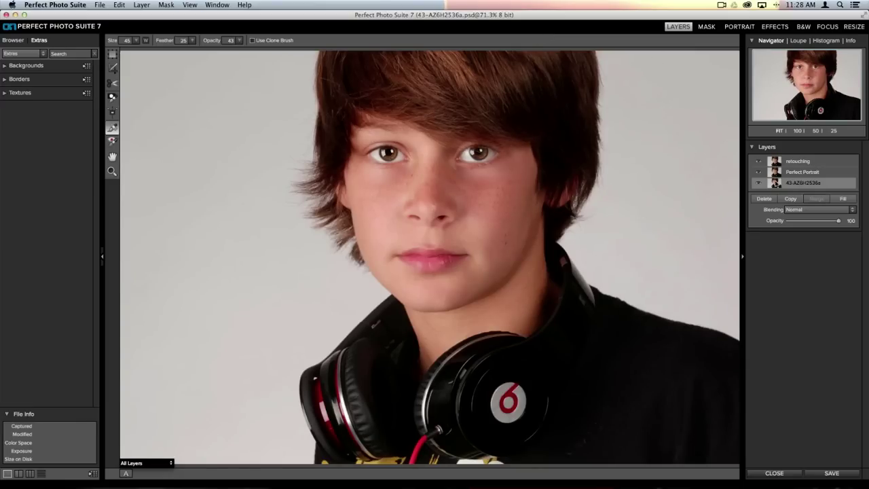
{"action": "left_click", "coordinate": [773, 164]}
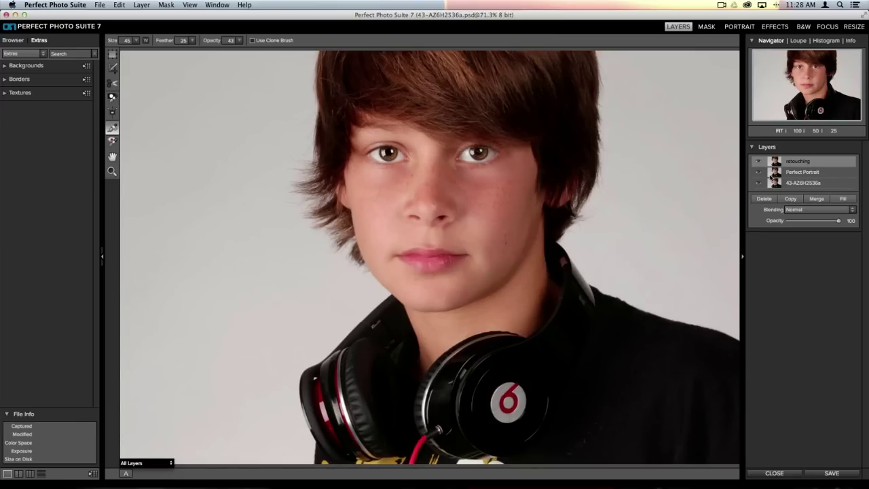
{"action": "left_click", "coordinate": [758, 167]}
{"action": "left_click", "coordinate": [758, 168]}
- Open the "retouching" layer in the Mask module and switch the view to Mask-Dark
{"action": "left_click", "coordinate": [707, 27]}
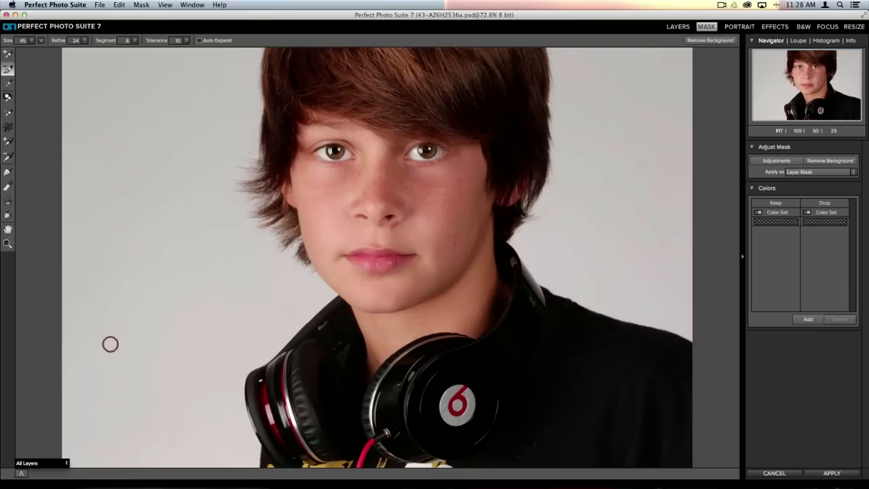
{"action": "left_click", "coordinate": [136, 136]}
{"action": "mouse_move", "coordinate": [137, 136]}
{"action": "left_mouse_down"}
{"action": "mouse_move", "coordinate": [152, 226]}
{"action": "mouse_move", "coordinate": [149, 364]}
{"action": "left_mouse_up"}
{"action": "left_click", "coordinate": [42, 465]}
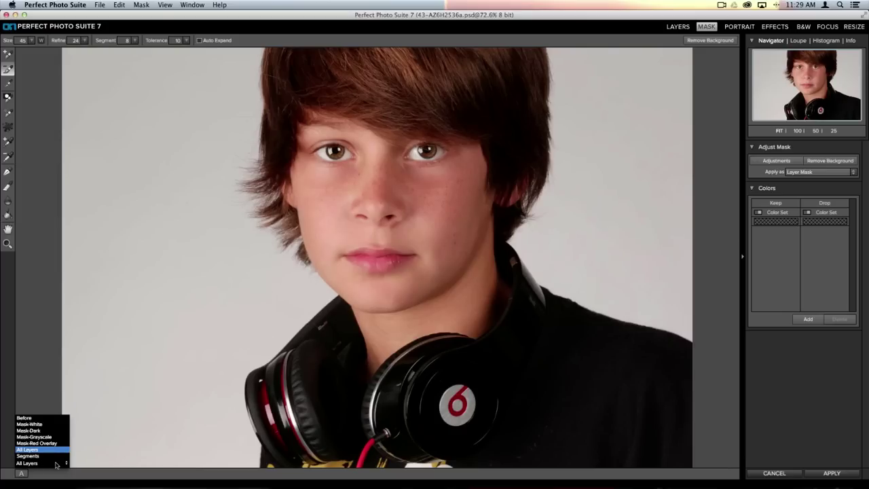
{"action": "left_click", "coordinate": [42, 430]}
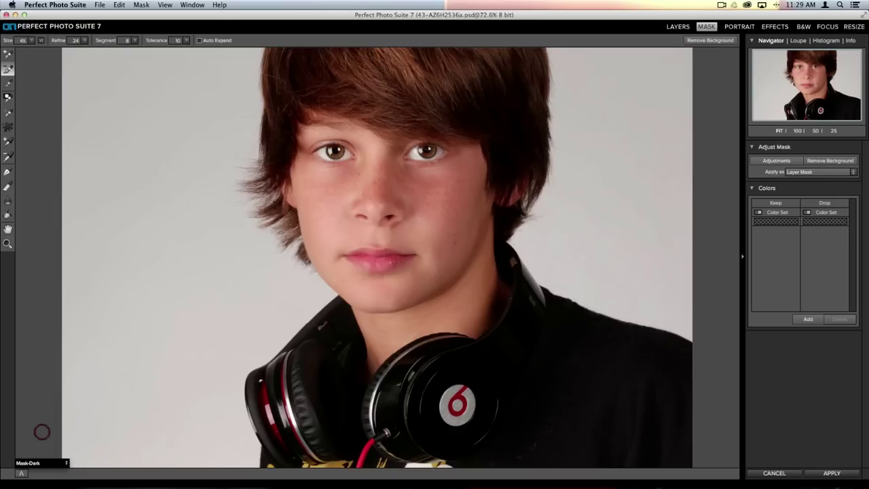
- Mask out the grey backdrop on both sides of the boy, including the leftover speck beside his hair
{"action": "left_click_drag", "start_coordinate": [134, 146], "coordinate": [154, 300]}
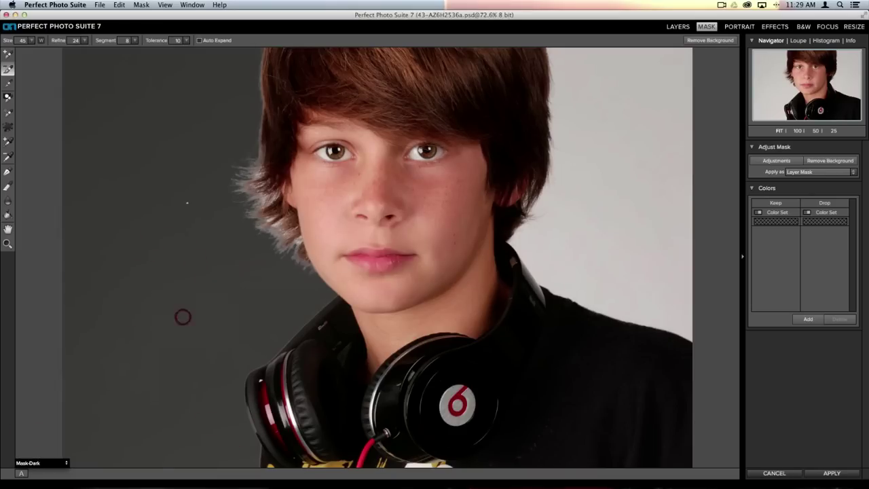
{"action": "left_click", "coordinate": [188, 201]}
{"action": "left_click_drag", "start_coordinate": [615, 80], "coordinate": [611, 262]}
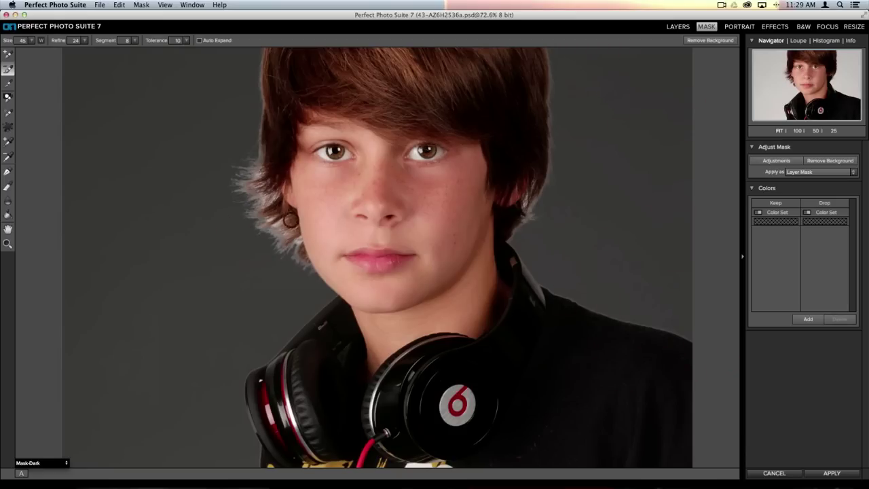
- Refine the mask along the hair edges on both sides of the boy's head at brush size 90 with Color Decontamination
{"action": "left_click", "coordinate": [7, 82]}
{"action": "key", "text": "bracketleft"}
{"action": "key", "text": "bracketleft"}
{"action": "key", "text": "bracketleft"}
{"action": "key", "text": "bracketleft"}
{"action": "key", "text": "bracketleft"}
{"action": "key", "text": "bracketleft"}
{"action": "key", "text": "bracketleft"}
{"action": "mouse_move", "coordinate": [257, 60]}
{"action": "left_mouse_down"}
{"action": "mouse_move", "coordinate": [255, 140]}
{"action": "mouse_move", "coordinate": [240, 179]}
{"action": "mouse_move", "coordinate": [244, 197]}
{"action": "mouse_move", "coordinate": [259, 192]}
{"action": "mouse_move", "coordinate": [264, 219]}
{"action": "mouse_move", "coordinate": [291, 231]}
{"action": "mouse_move", "coordinate": [284, 255]}
{"action": "mouse_move", "coordinate": [314, 284]}
{"action": "left_mouse_up"}
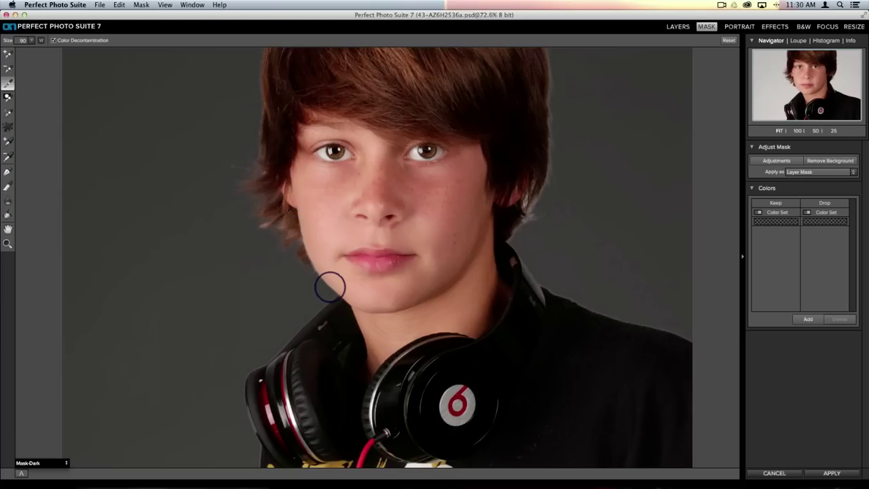
{"action": "mouse_move", "coordinate": [546, 56]}
{"action": "left_mouse_down"}
{"action": "mouse_move", "coordinate": [550, 181]}
{"action": "mouse_move", "coordinate": [520, 233]}
{"action": "left_mouse_up"}
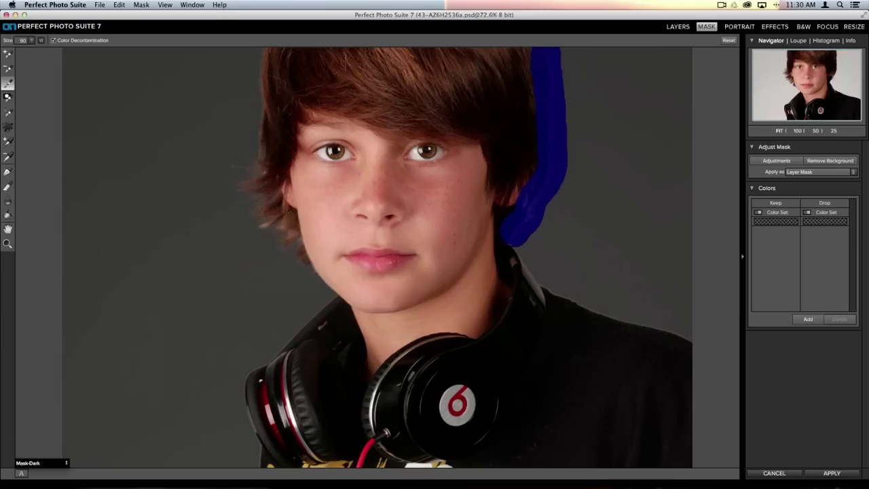
{"action": "mouse_move", "coordinate": [268, 59]}
{"action": "left_mouse_down"}
{"action": "mouse_move", "coordinate": [261, 151]}
{"action": "mouse_move", "coordinate": [242, 160]}
{"action": "mouse_move", "coordinate": [260, 189]}
{"action": "mouse_move", "coordinate": [260, 218]}
{"action": "mouse_move", "coordinate": [272, 239]}
{"action": "mouse_move", "coordinate": [289, 242]}
{"action": "mouse_move", "coordinate": [292, 270]}
{"action": "left_mouse_up"}
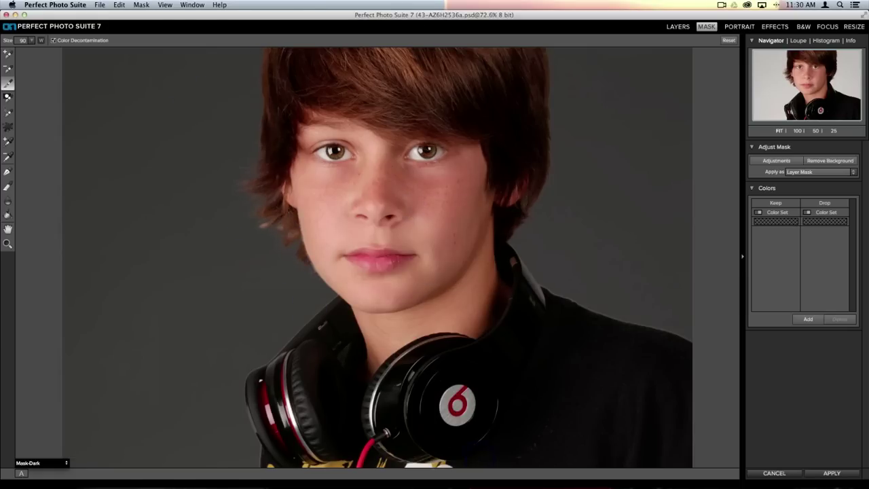
- Switch to the Chisel tool in Remove mode and enlarge its brush to size 150
{"action": "left_click", "coordinate": [8, 187]}
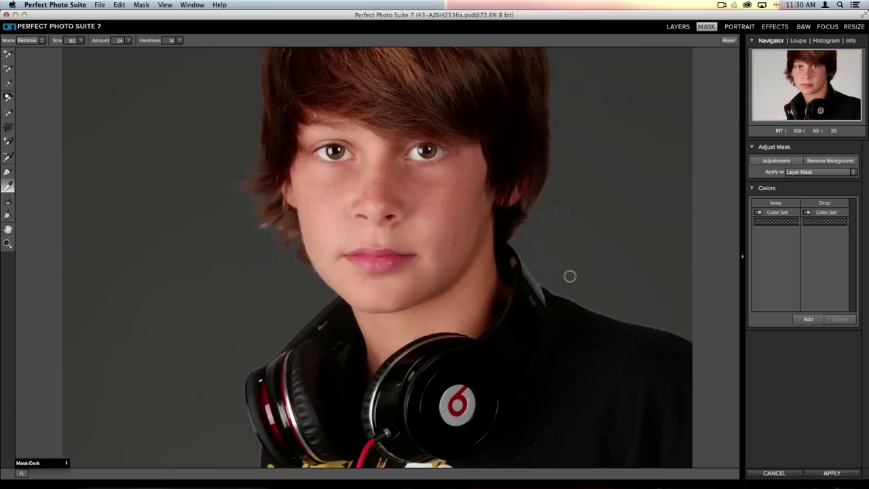
{"action": "key", "text": "bracketright"}
{"action": "key", "text": "bracketright"}
{"action": "key", "text": "bracketright"}
{"action": "key", "text": "bracketright"}
{"action": "key", "text": "bracketright"}
{"action": "key", "text": "bracketright"}
{"action": "key", "text": "bracketright"}
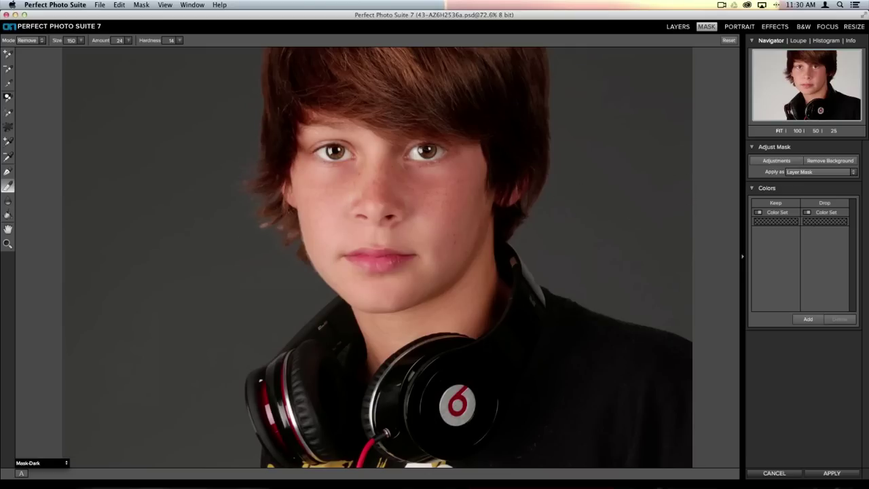
- Set the mask to apply as Copy with a Layer Mask and apply it to return to the layers
{"action": "mouse_move", "coordinate": [503, 477]}
{"action": "left_click", "coordinate": [794, 175]}
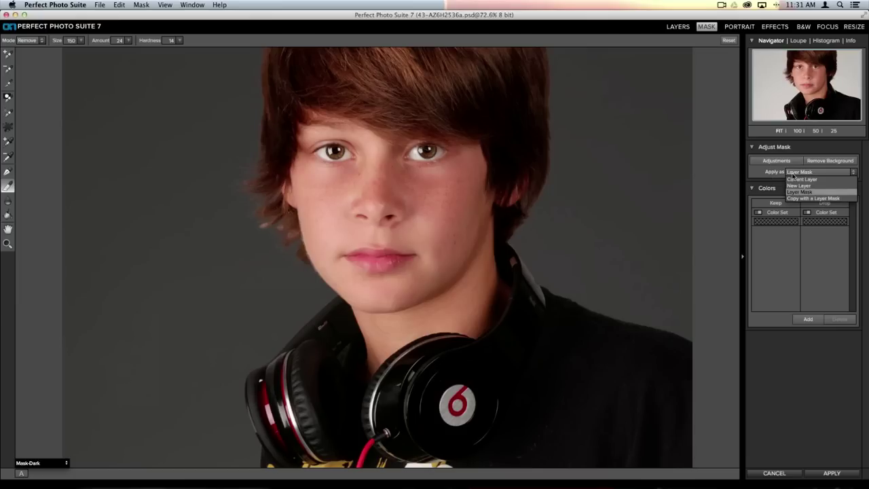
{"action": "left_click", "coordinate": [793, 199]}
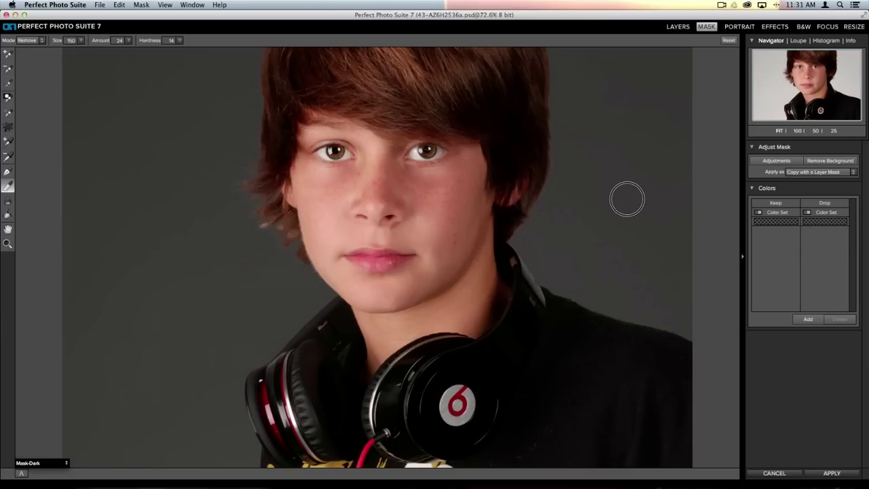
{"action": "left_click", "coordinate": [831, 474]}
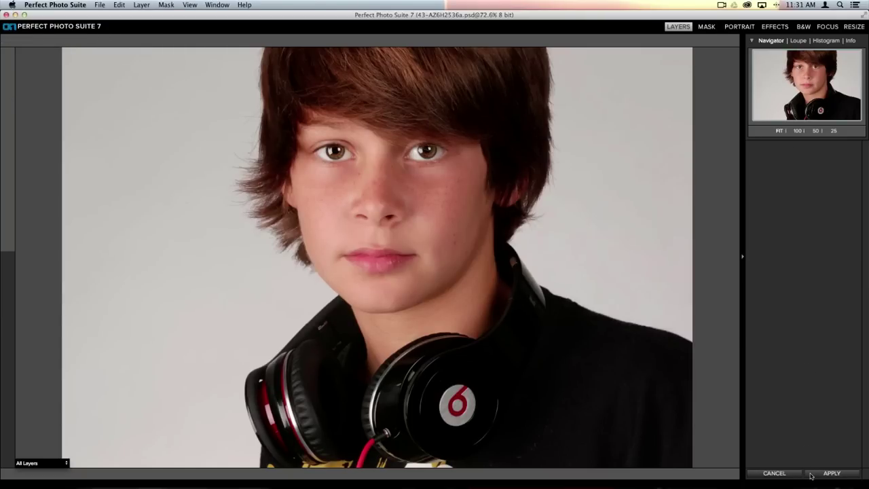
- Hide the "Copy of retouching" layer, and hide and reshow the "retouching" and "Perfect Portrait" layers to compare the stages
{"action": "left_click", "coordinate": [758, 172]}
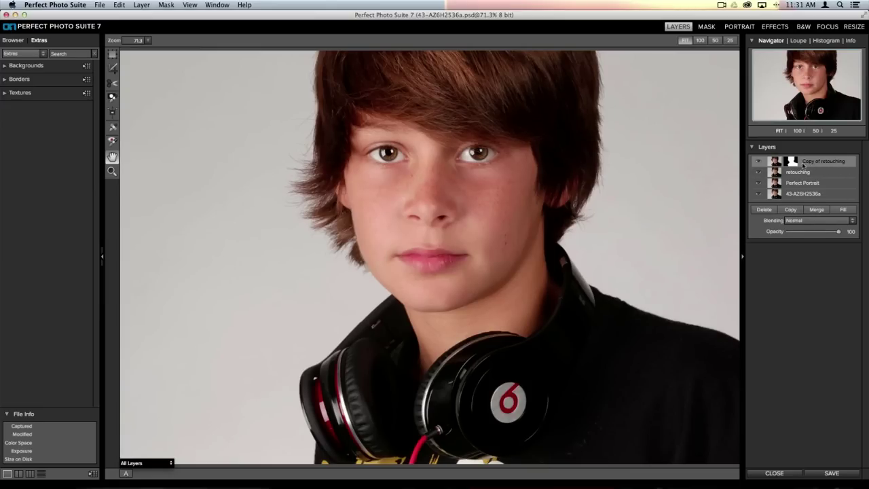
{"action": "left_click", "coordinate": [758, 161]}
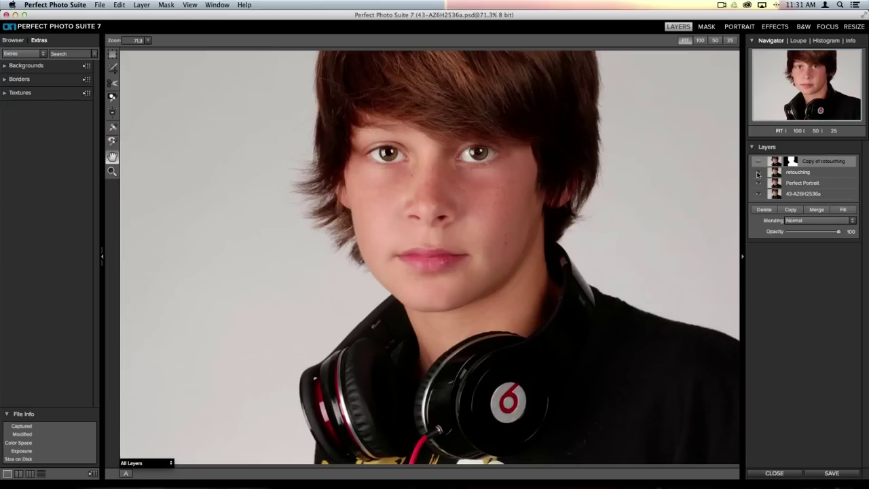
{"action": "left_click", "coordinate": [757, 173]}
{"action": "left_click", "coordinate": [758, 184]}
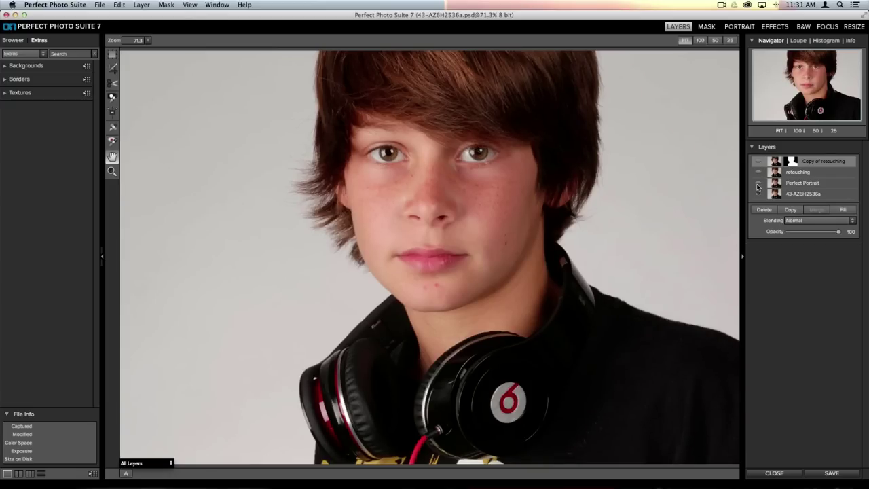
{"action": "left_click", "coordinate": [757, 183]}
{"action": "left_click", "coordinate": [758, 173]}
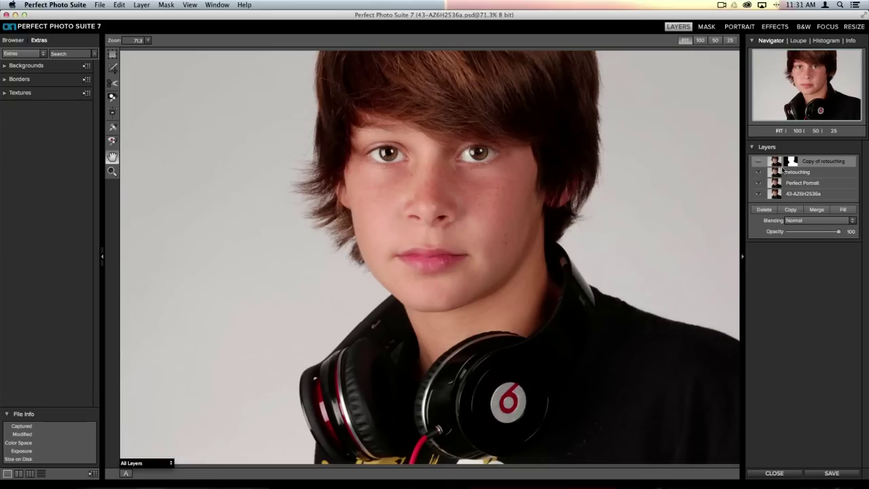
- Select the "retouching" layer and open the Walls category of the Backgrounds in the Extras
{"action": "left_click", "coordinate": [775, 172]}
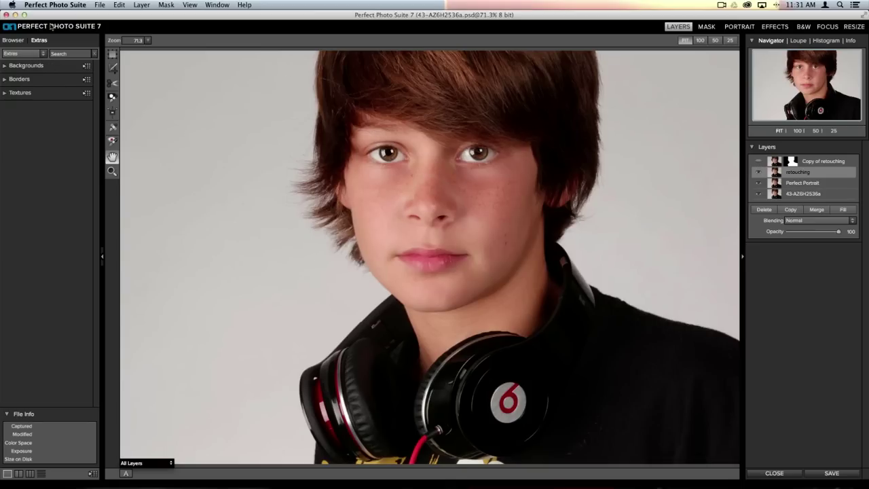
{"action": "left_click", "coordinate": [19, 42]}
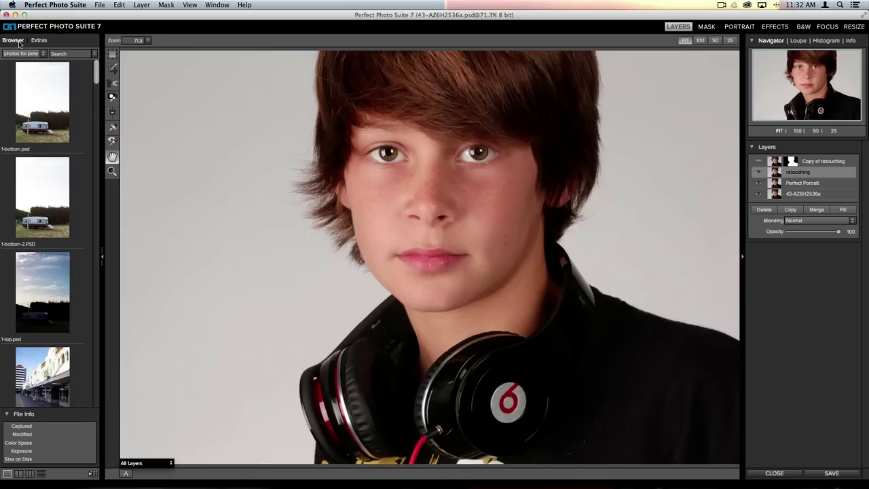
{"action": "left_click", "coordinate": [39, 42]}
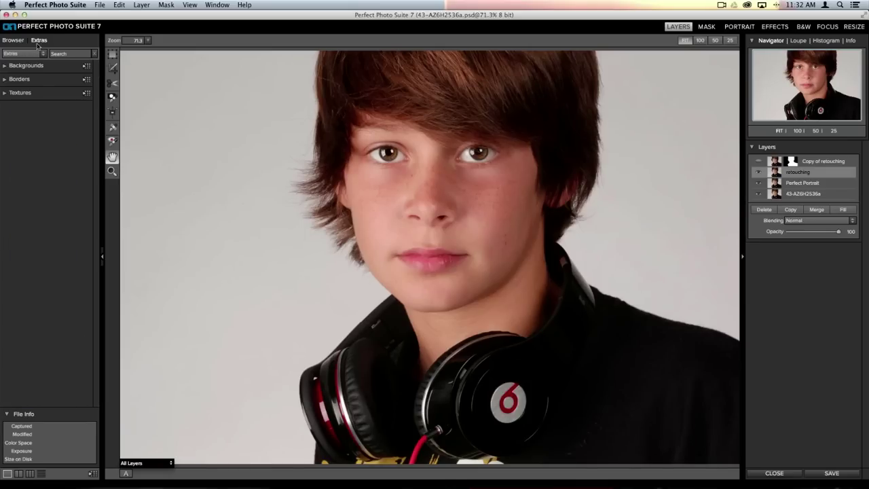
{"action": "left_click", "coordinate": [26, 68]}
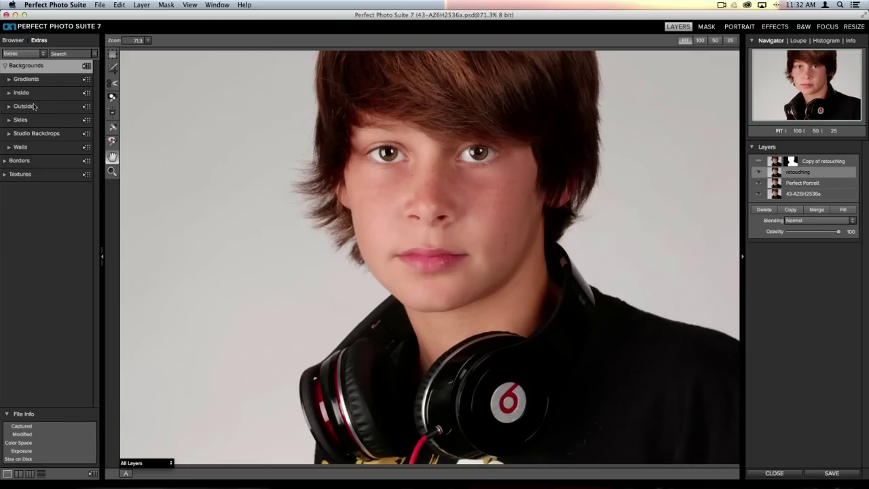
{"action": "left_click", "coordinate": [22, 146]}
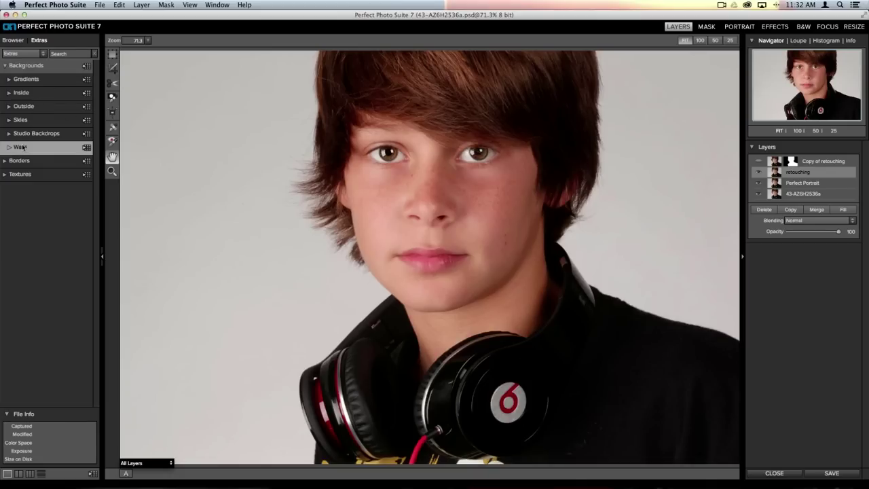
- Find the white brick background wall11.jpg and add it to the open image as a new layer above "retouching"
{"action": "scroll", "coordinate": [36, 272], "scroll_direction": "down", "scroll_amount": 10}
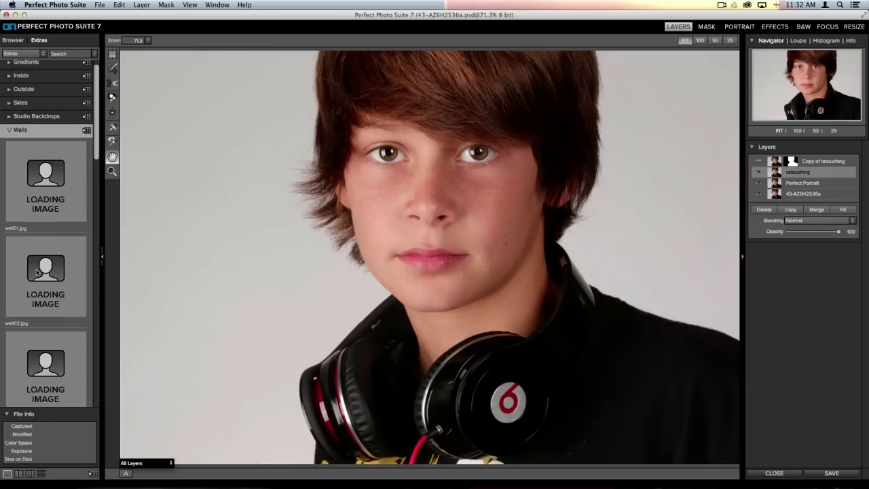
{"action": "scroll", "coordinate": [37, 273], "scroll_direction": "down", "scroll_amount": 2}
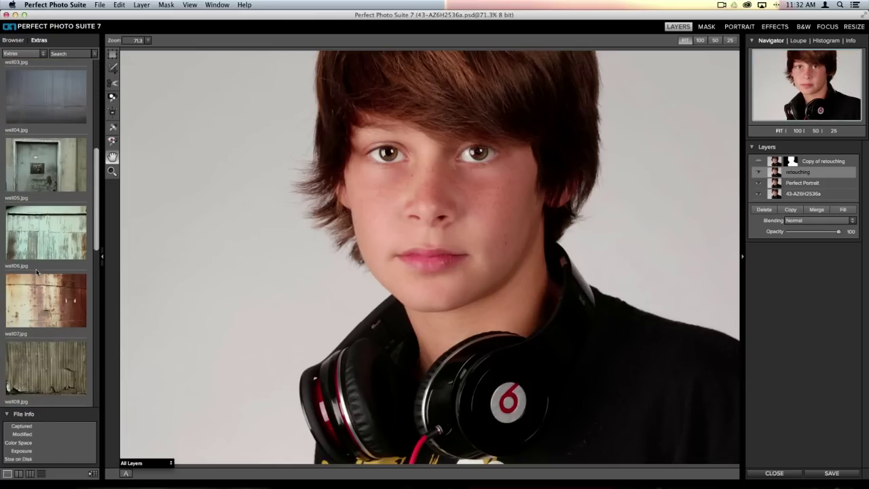
{"action": "scroll", "coordinate": [36, 272], "scroll_direction": "down", "scroll_amount": 20}
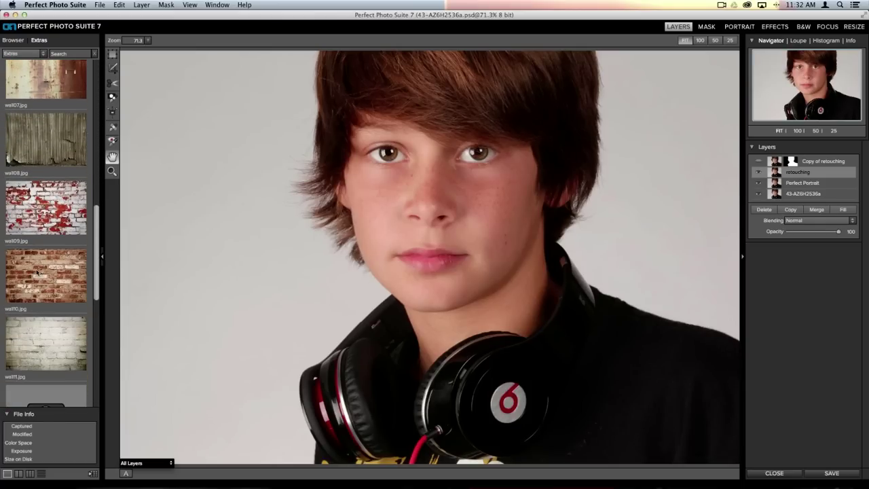
{"action": "scroll", "coordinate": [49, 227], "scroll_direction": "down", "scroll_amount": 14}
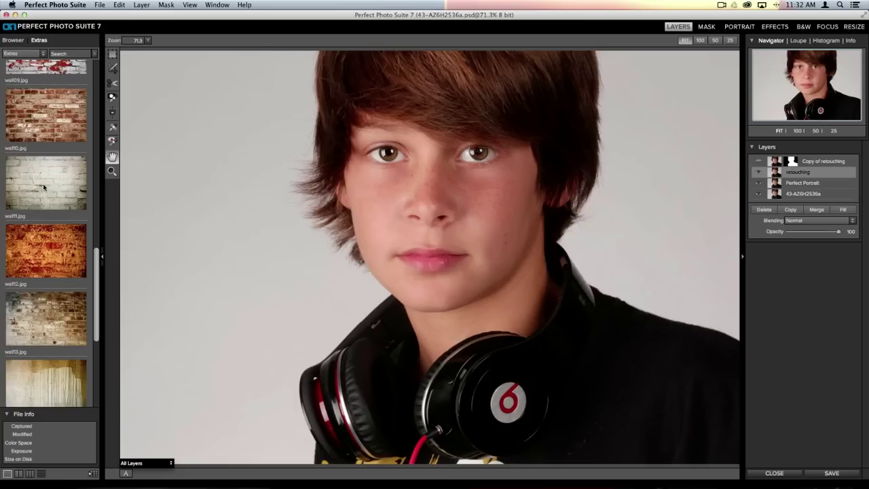
{"action": "scroll", "coordinate": [60, 186], "scroll_direction": "down", "scroll_amount": 20}
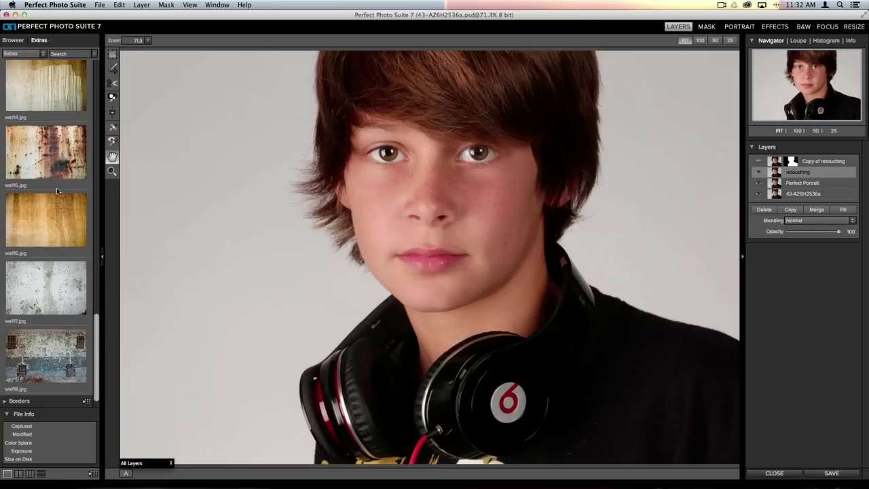
{"action": "scroll", "coordinate": [56, 187], "scroll_direction": "up", "scroll_amount": 20}
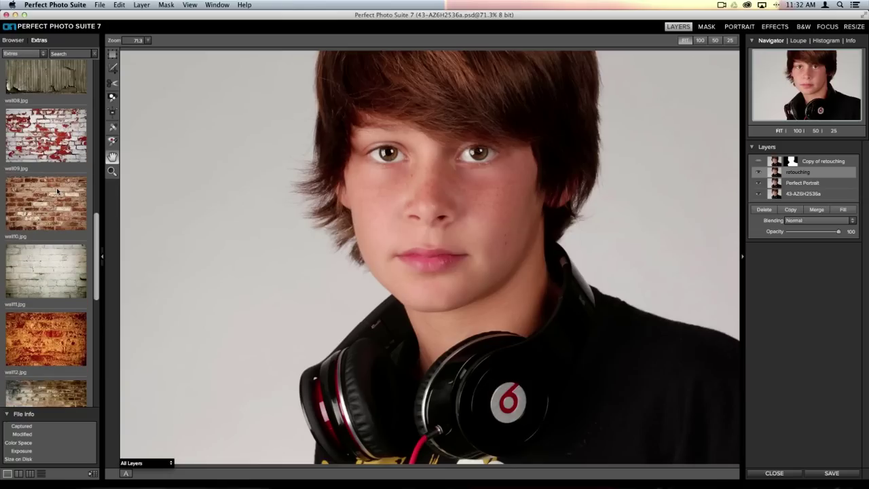
{"action": "left_click", "coordinate": [52, 278]}
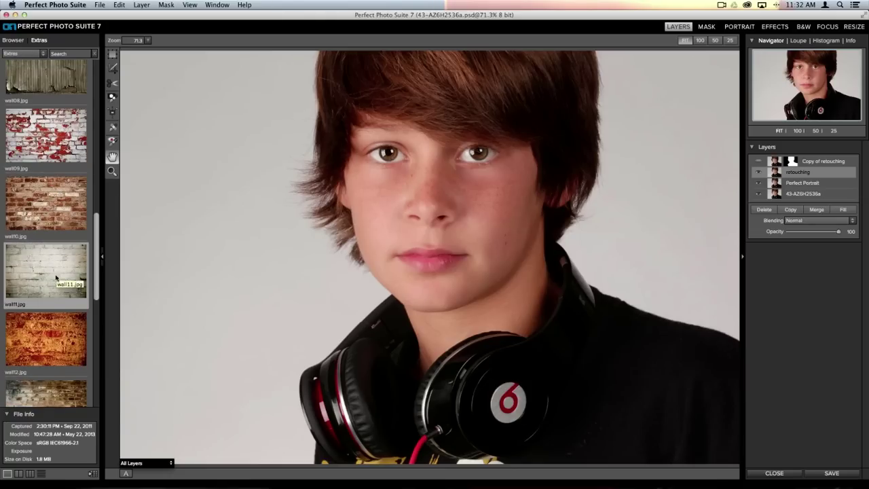
{"action": "double_click", "coordinate": [57, 277]}
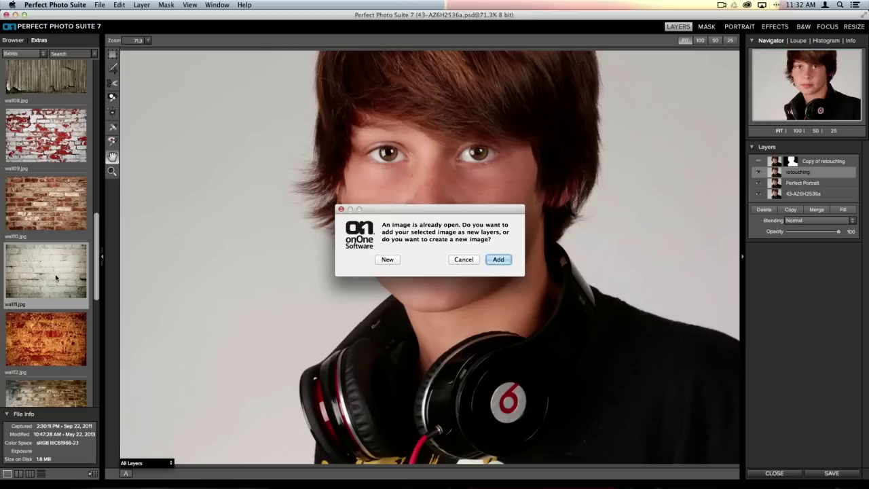
{"action": "left_click", "coordinate": [499, 260]}
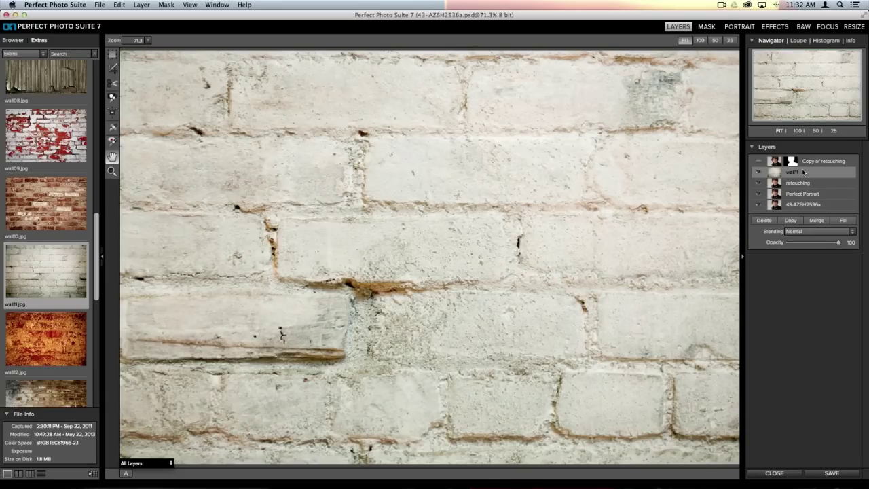
- Show the "Copy of retouching" layer over the brick wall, toggling its visibility to check the cutout
{"action": "left_click", "coordinate": [759, 161]}
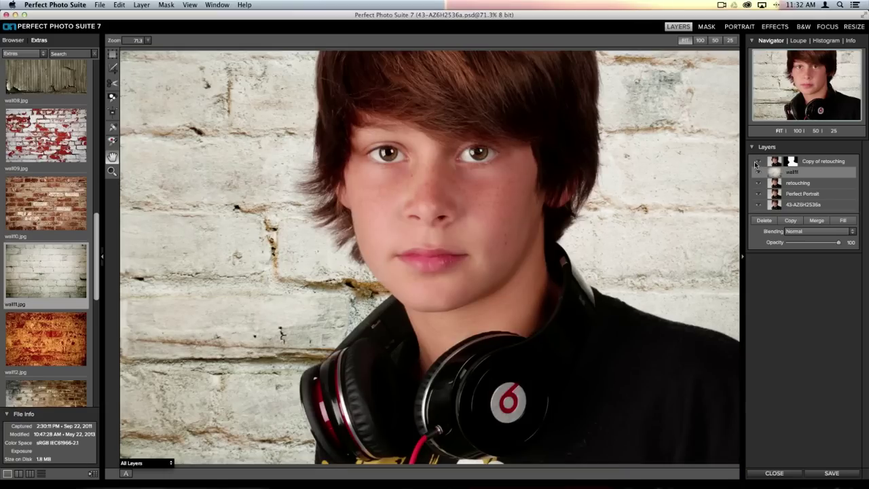
{"action": "left_click", "coordinate": [759, 161]}
{"action": "left_click", "coordinate": [759, 161]}
- Transform the wall11 layer to fill the canvas and apply the transformation
{"action": "left_click", "coordinate": [114, 54]}
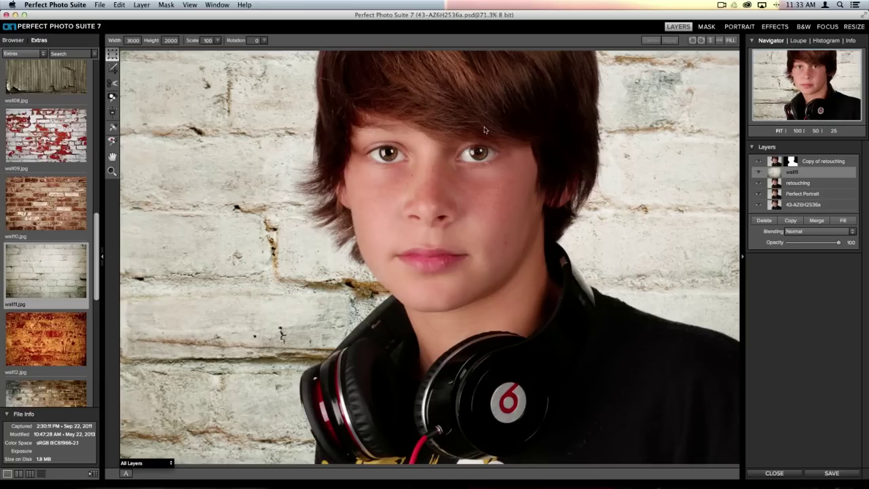
{"action": "left_click", "coordinate": [731, 41]}
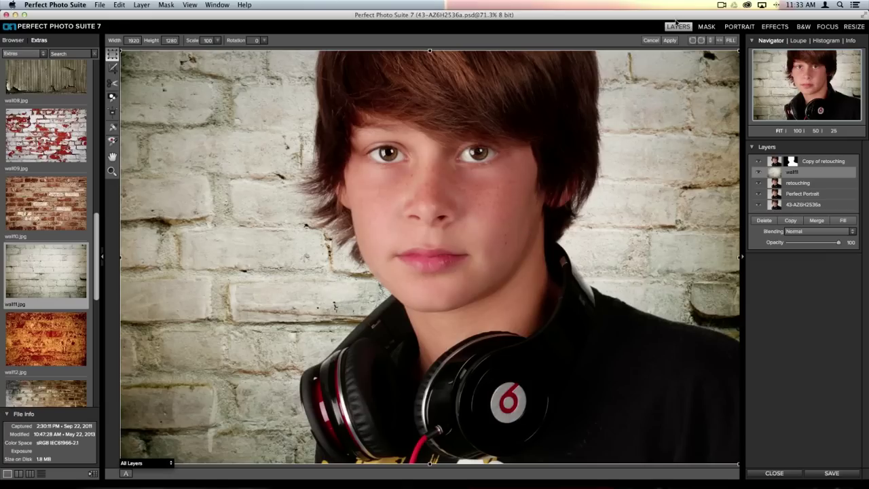
{"action": "left_click", "coordinate": [670, 40]}
- Toggle the visibility of the "Copy of retouching" and wall11 layers to compare the portrait with and without the brick background
{"action": "left_click", "coordinate": [762, 163]}
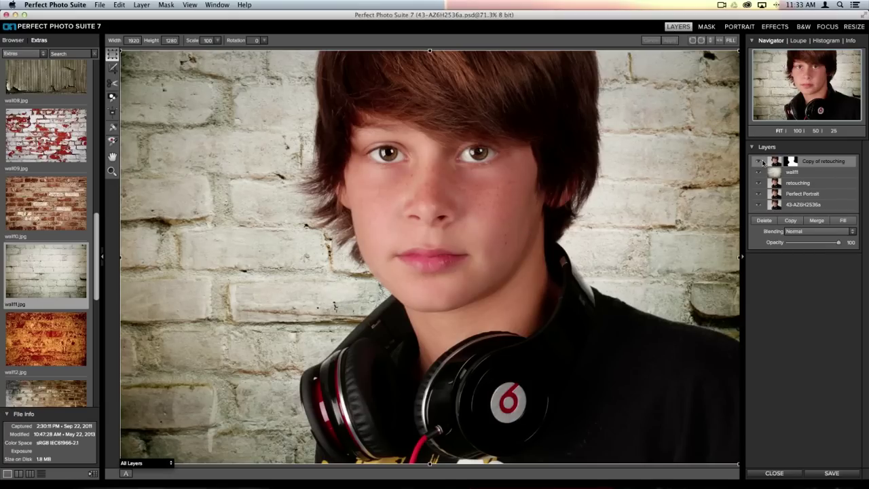
{"action": "left_click", "coordinate": [762, 163]}
{"action": "left_click", "coordinate": [762, 163]}
{"action": "left_click", "coordinate": [761, 163]}
{"action": "left_click", "coordinate": [762, 163]}
{"action": "left_click", "coordinate": [761, 174]}
{"action": "left_click", "coordinate": [759, 173]}
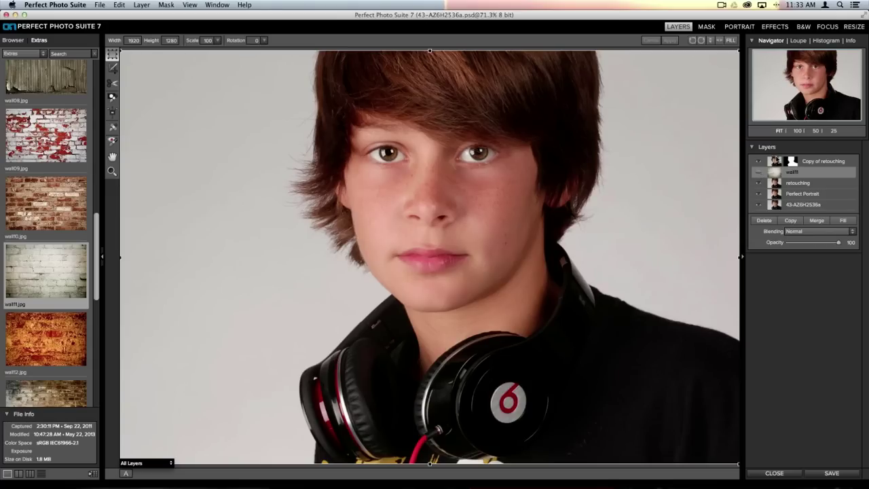
{"action": "left_click", "coordinate": [760, 174]}
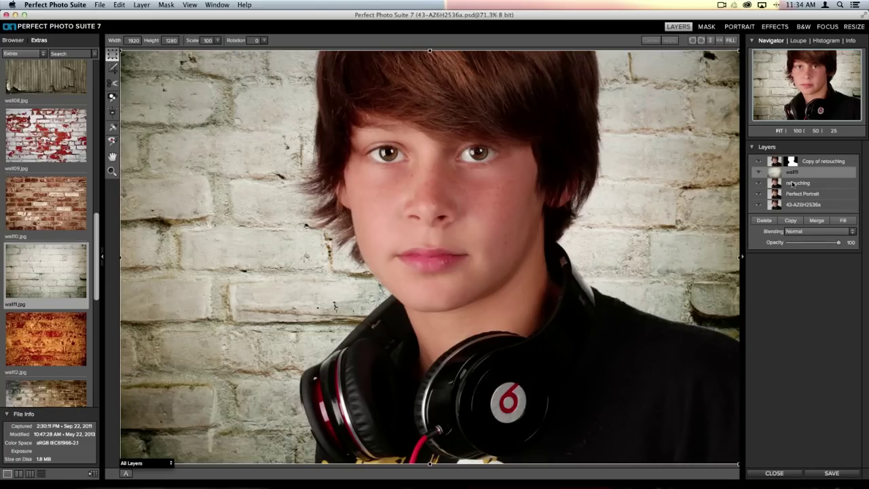
- Open the "Copy of retouching" layer in the Effects module and add the Monday Cool preset from the Grunge category
{"action": "left_click", "coordinate": [777, 165]}
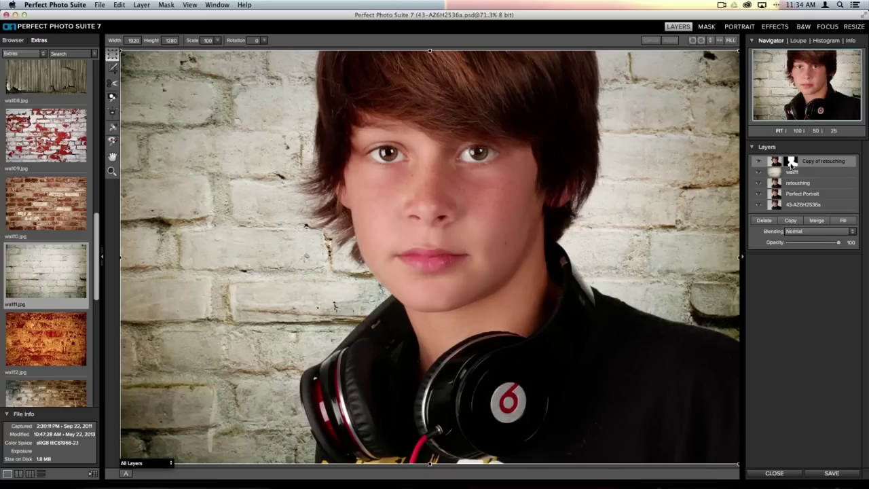
{"action": "left_click", "coordinate": [777, 26]}
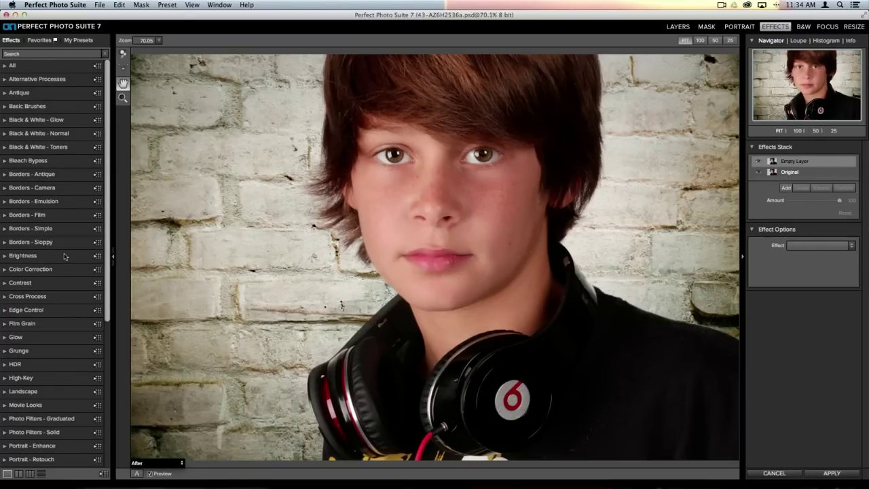
{"action": "scroll", "coordinate": [64, 257], "scroll_direction": "down", "scroll_amount": 5}
{"action": "left_click", "coordinate": [27, 219]}
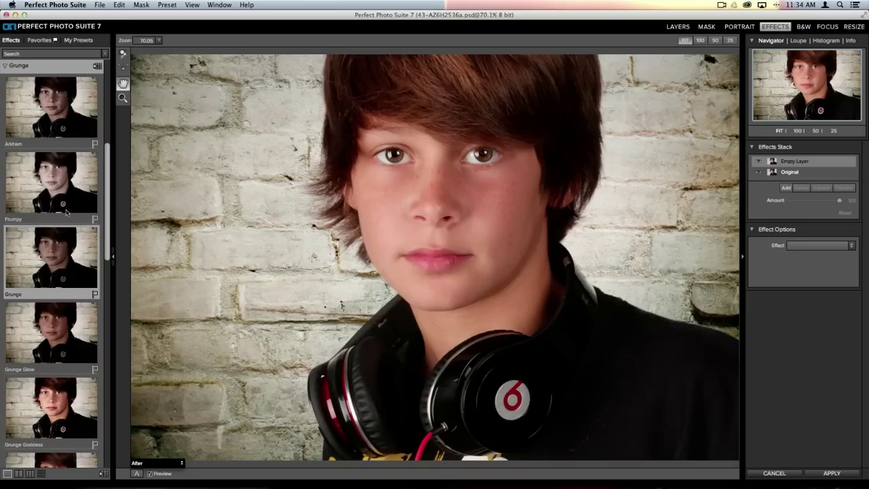
{"action": "scroll", "coordinate": [66, 213], "scroll_direction": "down", "scroll_amount": 1}
{"action": "scroll", "coordinate": [66, 213], "scroll_direction": "down", "scroll_amount": 6}
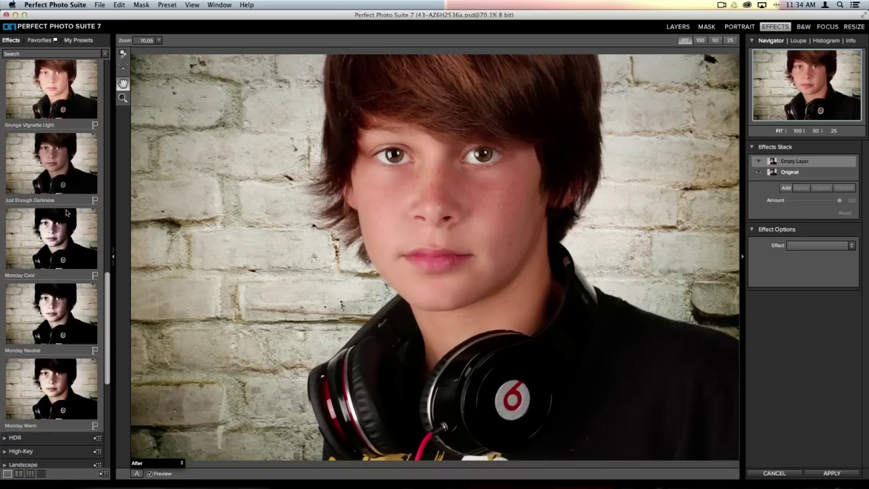
{"action": "scroll", "coordinate": [49, 253], "scroll_direction": "down", "scroll_amount": 1}
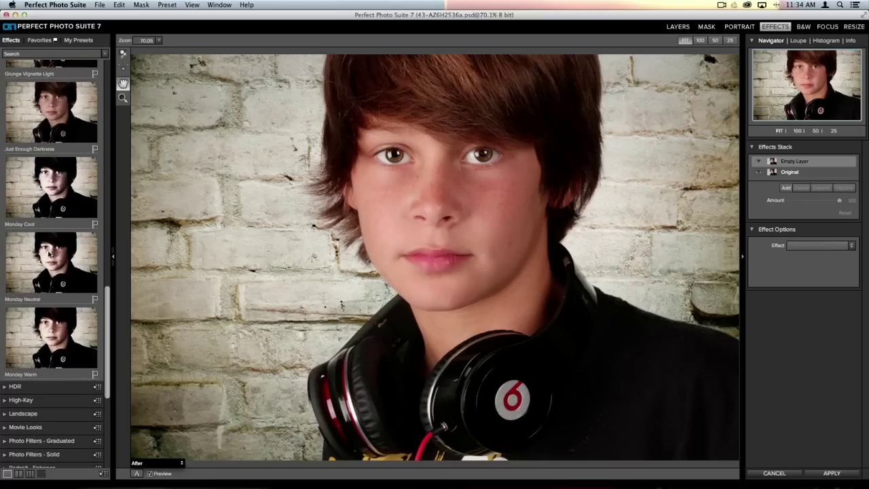
{"action": "left_click", "coordinate": [49, 188]}
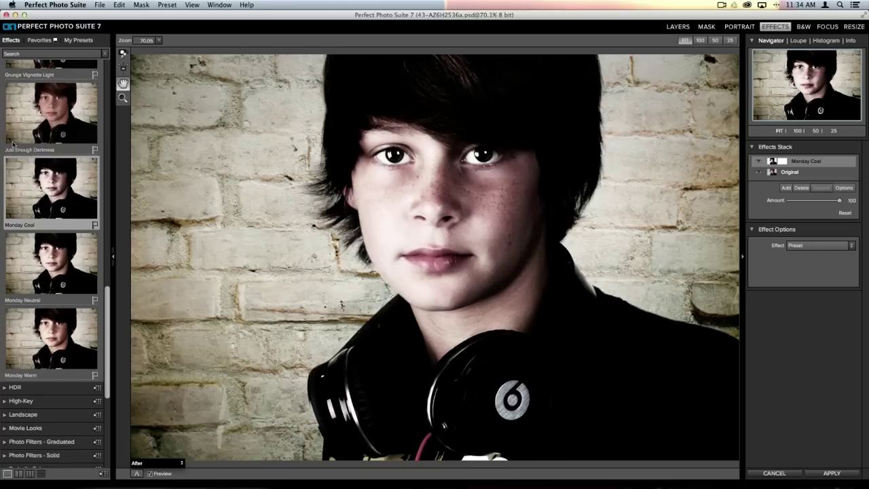
- Try the Arkham, Grunge and Grunge Glow presets from the Grunge category on the boy's cutout
{"action": "scroll", "coordinate": [13, 143], "scroll_direction": "up", "scroll_amount": 15}
{"action": "left_click", "coordinate": [29, 173]}
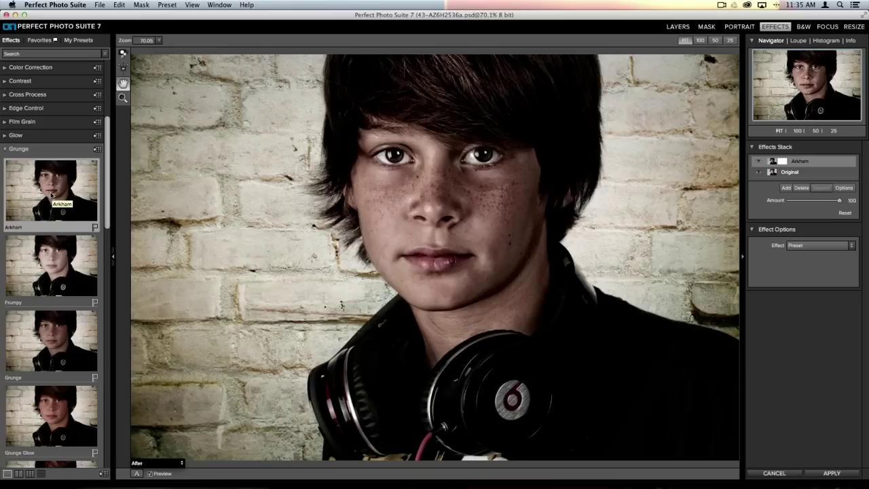
{"action": "left_click", "coordinate": [61, 323]}
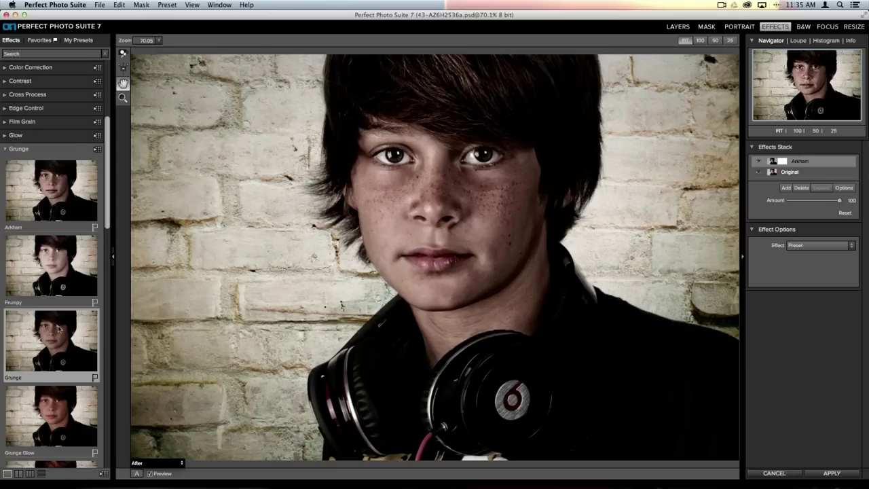
{"action": "scroll", "coordinate": [54, 320], "scroll_direction": "down", "scroll_amount": 2}
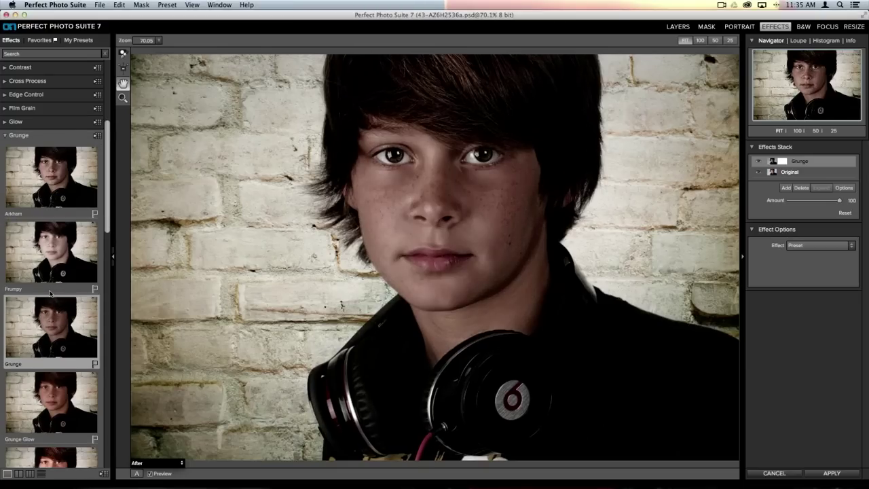
{"action": "left_click", "coordinate": [55, 350]}
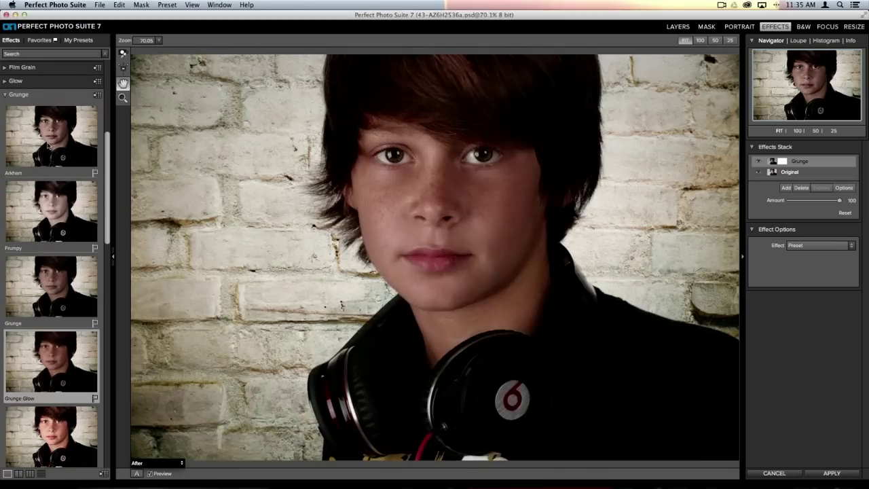
- Give the cutout the Arkham preset at an amount of 66 and apply the effect
{"action": "left_click", "coordinate": [49, 144]}
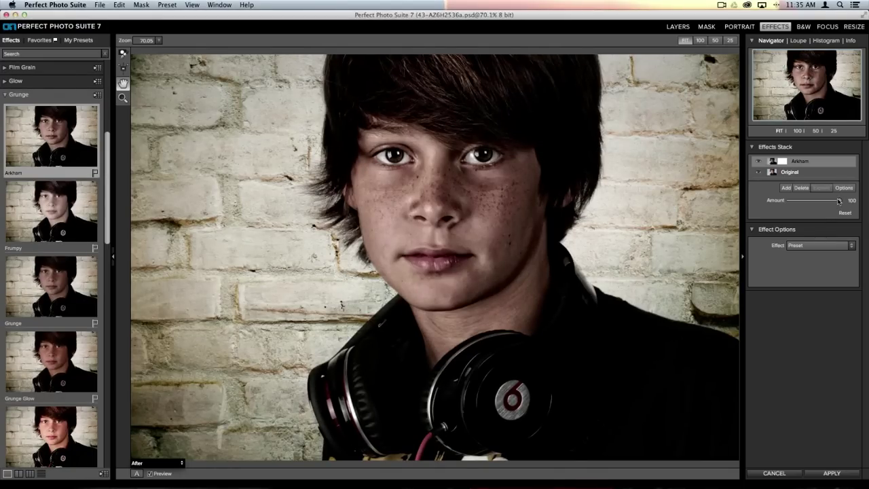
{"action": "left_click_drag", "start_coordinate": [840, 201], "coordinate": [822, 214]}
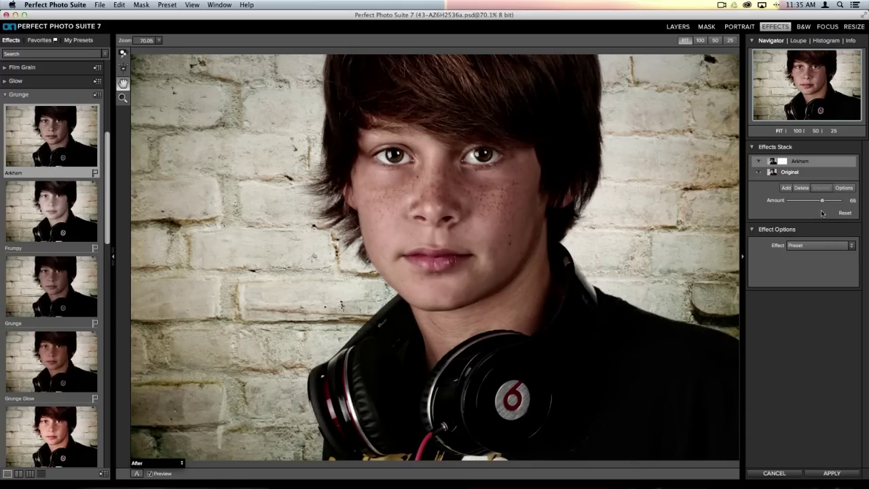
{"action": "left_click", "coordinate": [829, 473]}
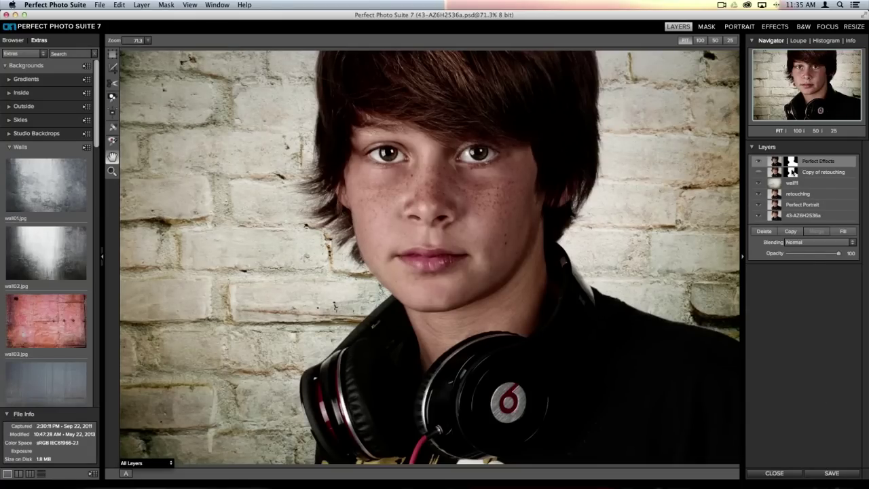
- Open the wall11 layer in the Effects module and expand the Grunge preset category
{"action": "left_click", "coordinate": [775, 186]}
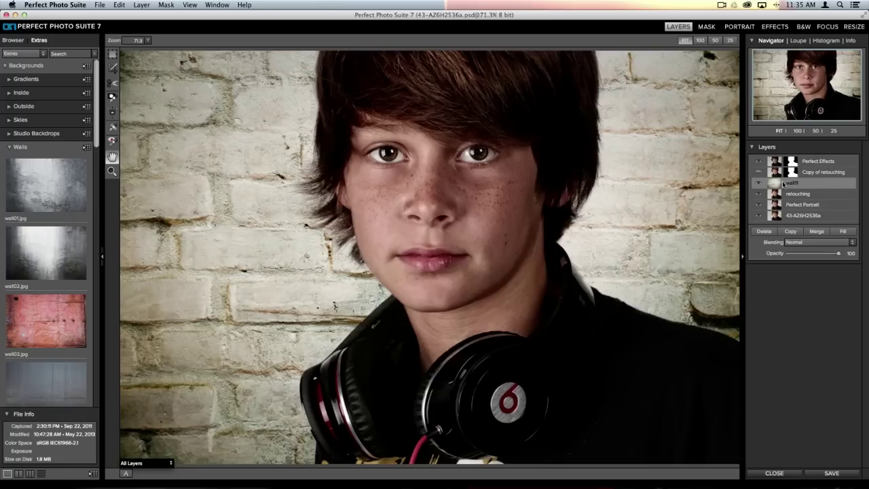
{"action": "left_click", "coordinate": [777, 28]}
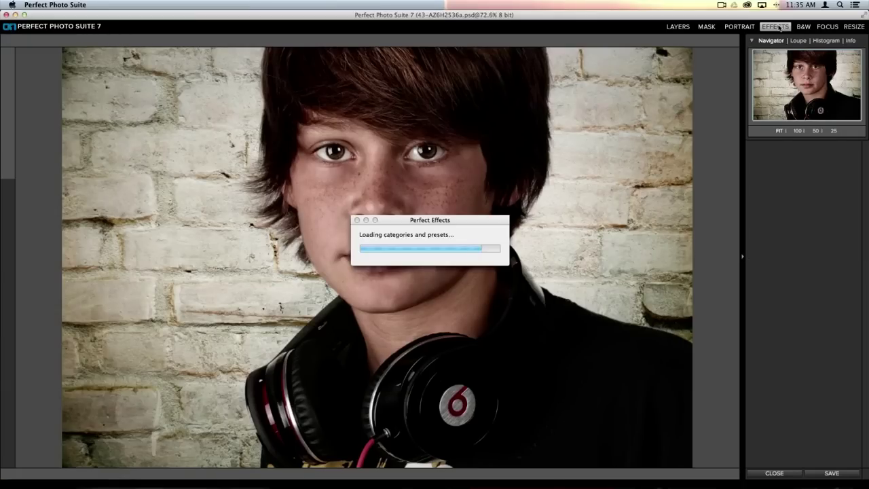
{"action": "scroll", "coordinate": [49, 253], "scroll_direction": "down", "scroll_amount": 5}
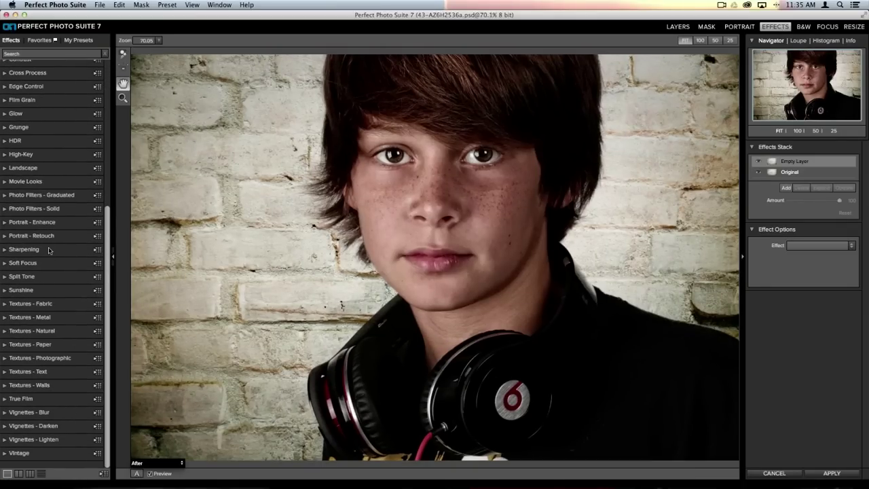
{"action": "left_click", "coordinate": [26, 129]}
{"action": "scroll", "coordinate": [36, 262], "scroll_direction": "down", "scroll_amount": 2}
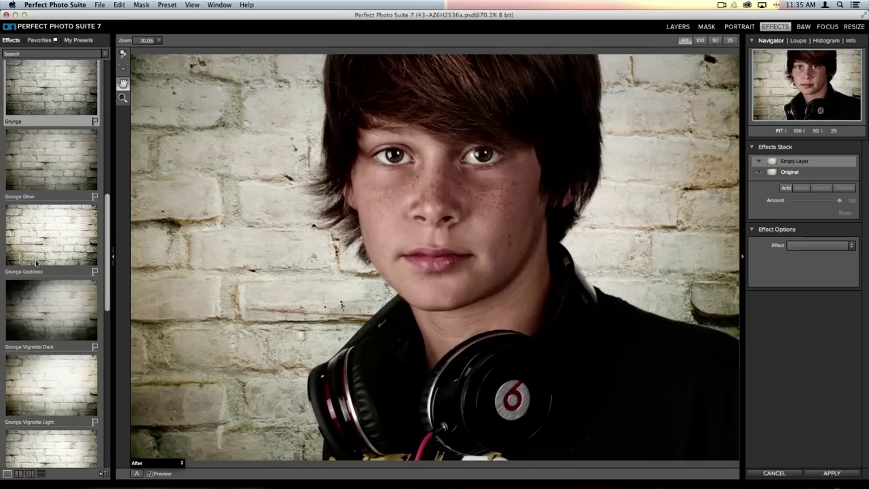
- Try the Grunge Vignette Dark preset on the wall with its texture mode set to Subtle
{"action": "scroll", "coordinate": [36, 262], "scroll_direction": "down", "scroll_amount": 3}
{"action": "left_click", "coordinate": [53, 163]}
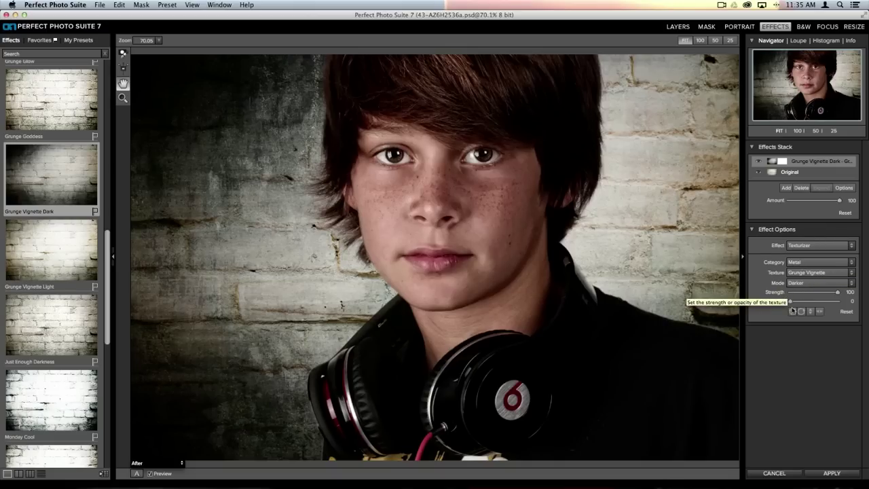
{"action": "left_click", "coordinate": [796, 284]}
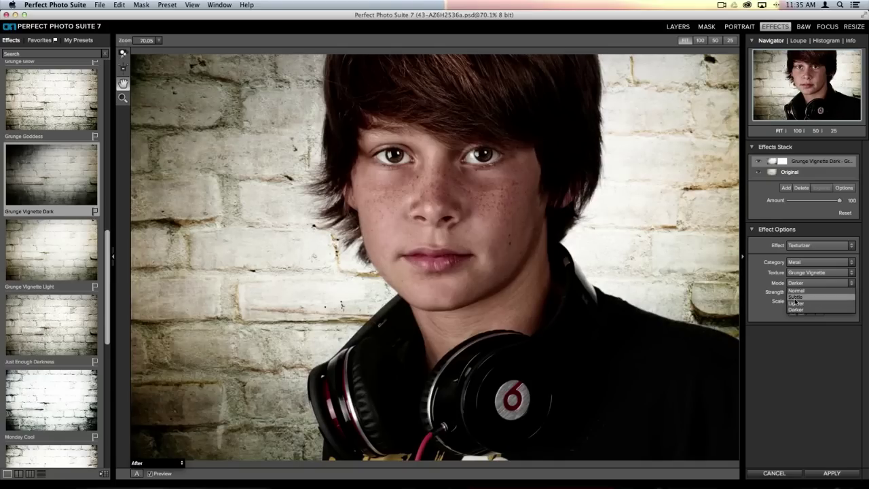
{"action": "left_click", "coordinate": [795, 298]}
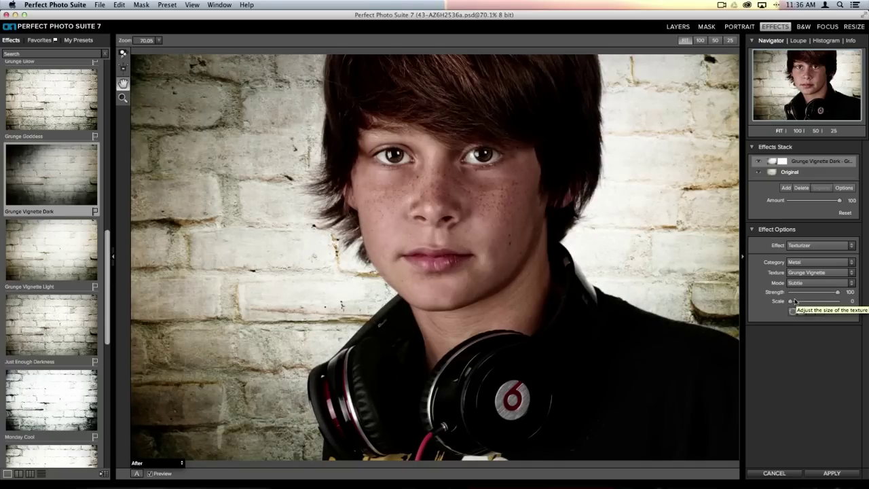
- Try Grunge Glow on the wall, replace it with the Grunge preset, and set the amount to 65
{"action": "scroll", "coordinate": [86, 319], "scroll_direction": "down", "scroll_amount": 5}
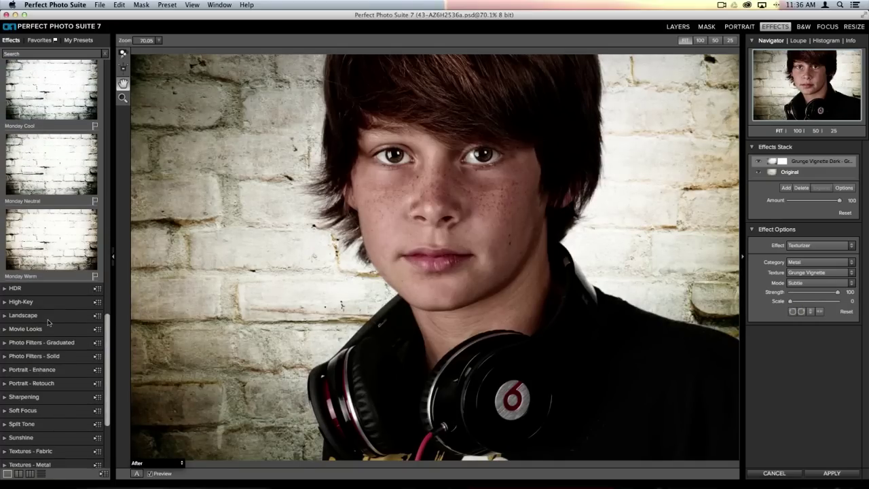
{"action": "scroll", "coordinate": [44, 260], "scroll_direction": "up", "scroll_amount": 5}
{"action": "scroll", "coordinate": [44, 260], "scroll_direction": "up", "scroll_amount": 5}
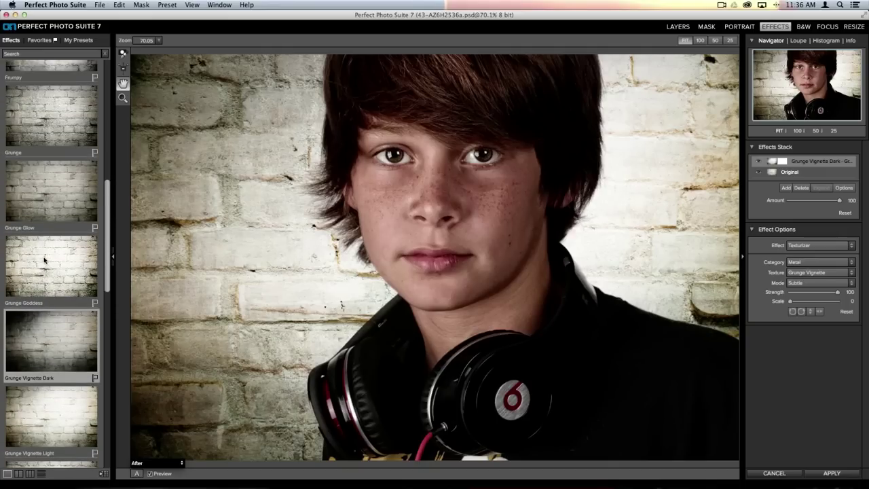
{"action": "scroll", "coordinate": [51, 221], "scroll_direction": "up", "scroll_amount": 5}
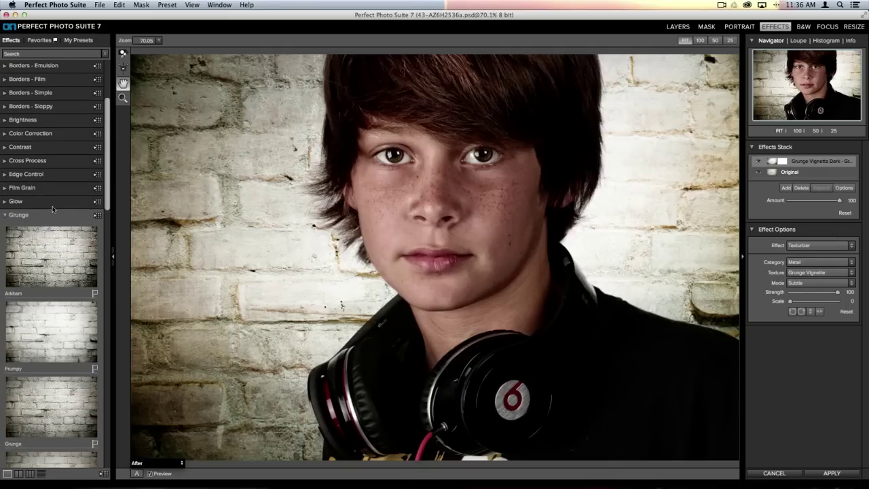
{"action": "scroll", "coordinate": [59, 317], "scroll_direction": "down", "scroll_amount": 7}
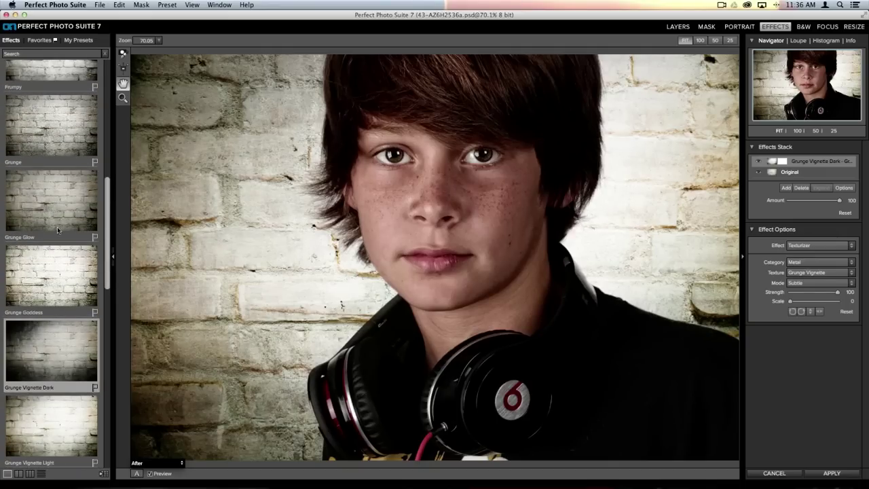
{"action": "left_click", "coordinate": [58, 218]}
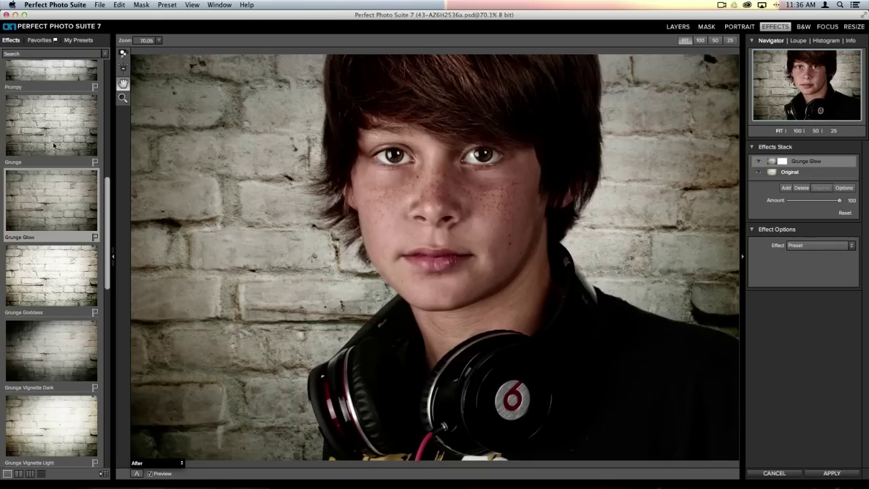
{"action": "left_click", "coordinate": [55, 146]}
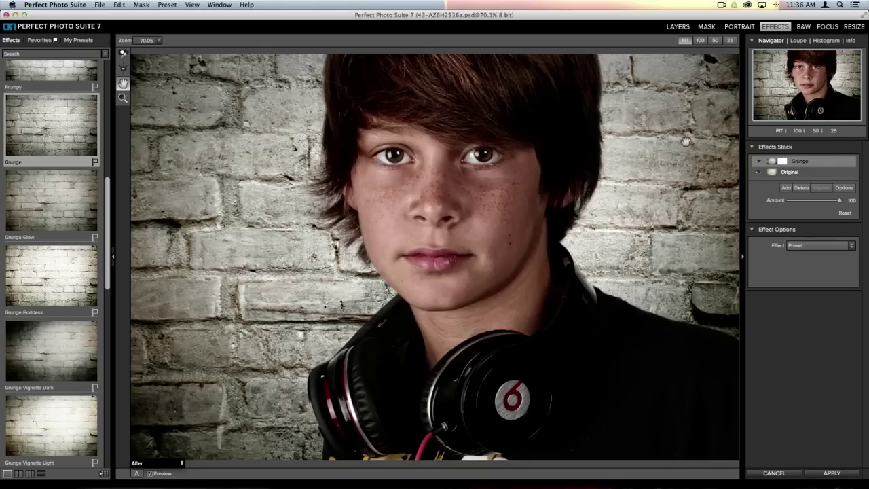
{"action": "left_click_drag", "start_coordinate": [841, 202], "coordinate": [818, 202]}
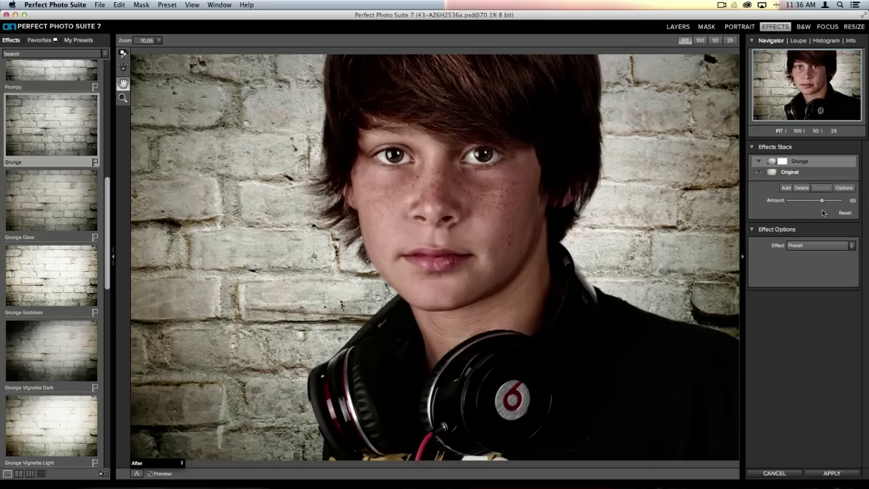
- Add a second effect layer with the Big Softy preset from Vignettes - Darken and apply the wall's effects
{"action": "left_click", "coordinate": [785, 188]}
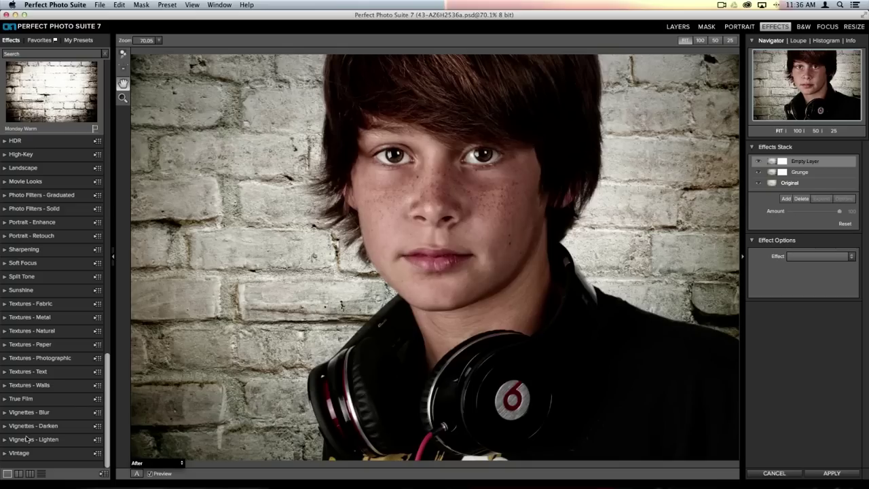
{"action": "left_click", "coordinate": [28, 426]}
{"action": "scroll", "coordinate": [55, 319], "scroll_direction": "down", "scroll_amount": 5}
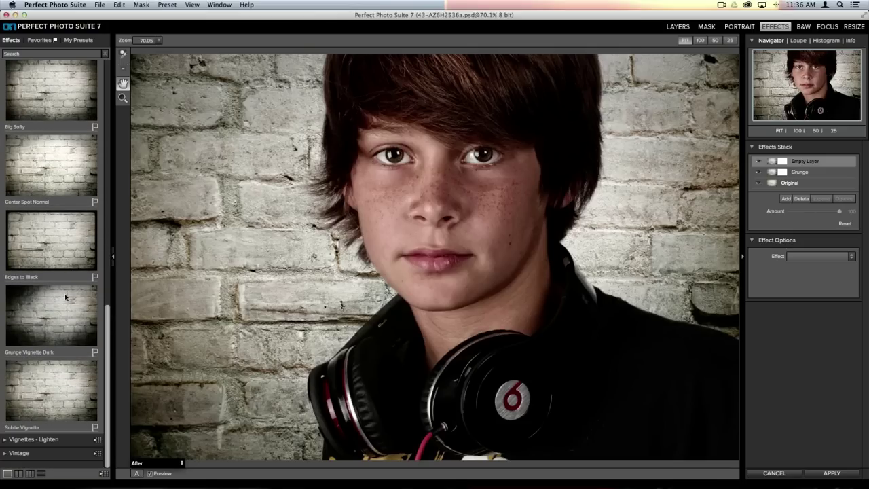
{"action": "scroll", "coordinate": [63, 285], "scroll_direction": "up", "scroll_amount": 1}
{"action": "left_click", "coordinate": [58, 127]}
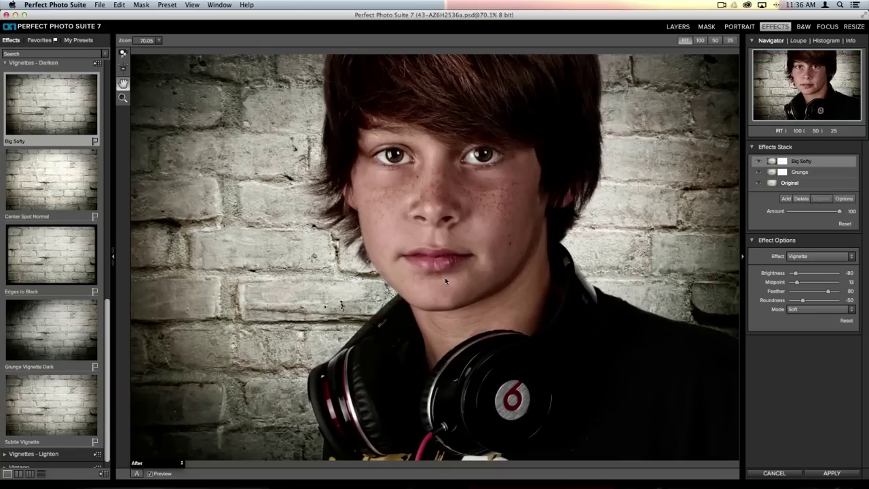
{"action": "left_click", "coordinate": [838, 476]}
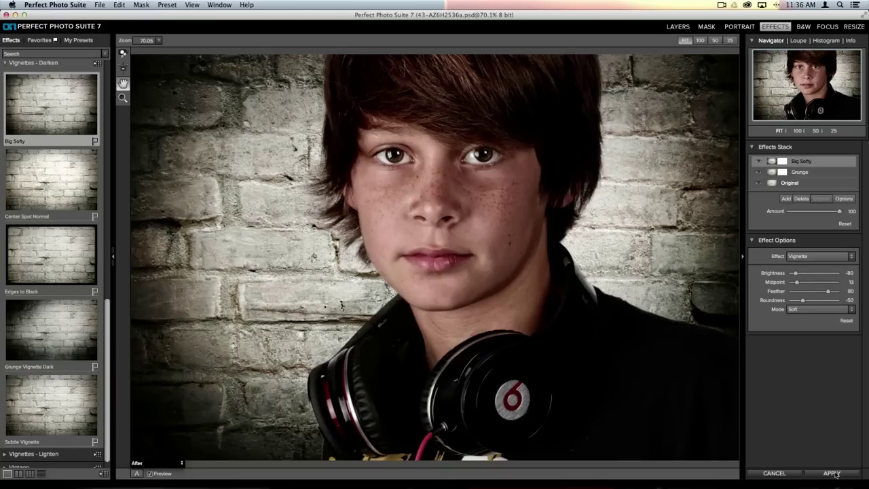
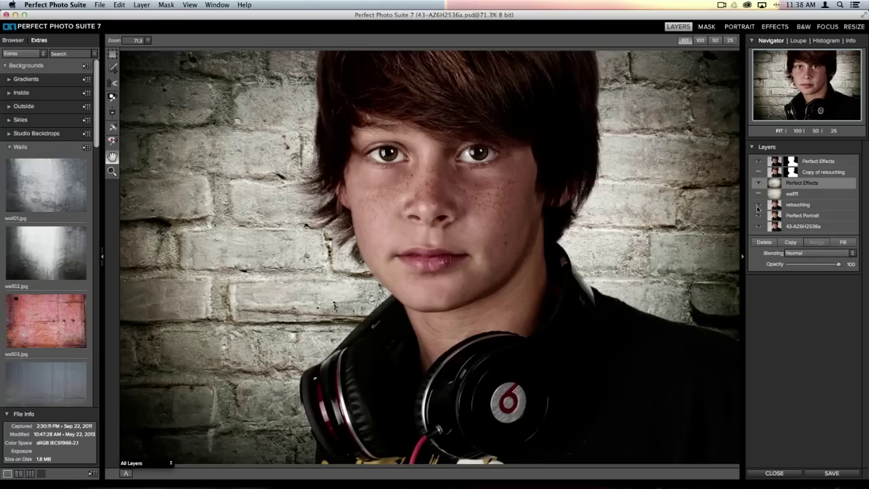
- Hide the effects, wall, retouching and Perfect Portrait layers to view the original 43-AZ6H2536a photo
{"action": "left_click", "coordinate": [784, 162]}
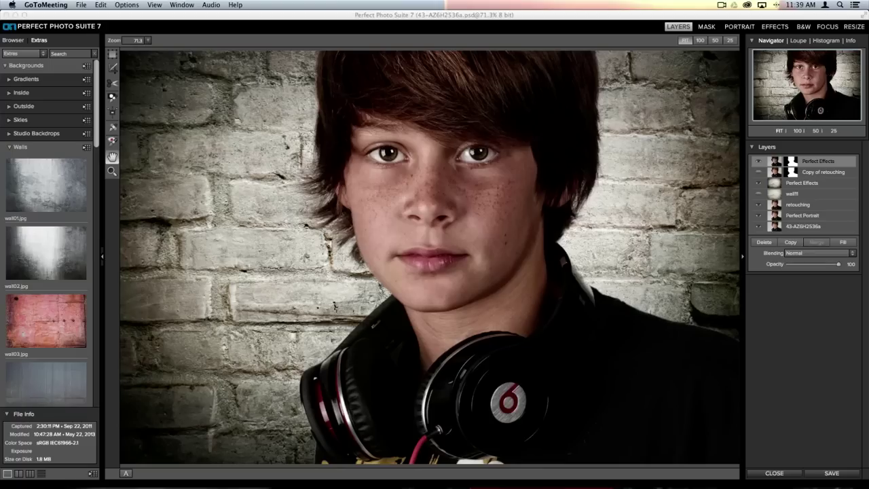
{"action": "left_click", "coordinate": [773, 167]}
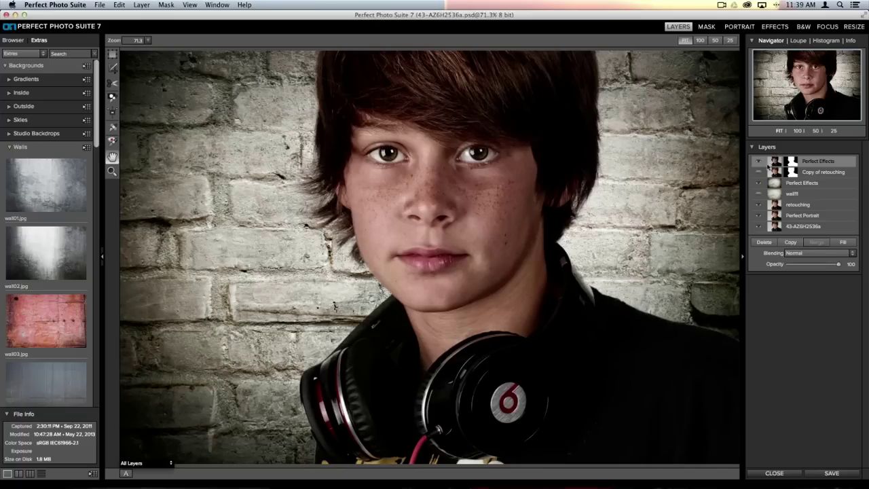
{"action": "left_click", "coordinate": [758, 161]}
{"action": "left_click", "coordinate": [758, 182]}
{"action": "left_click", "coordinate": [759, 193]}
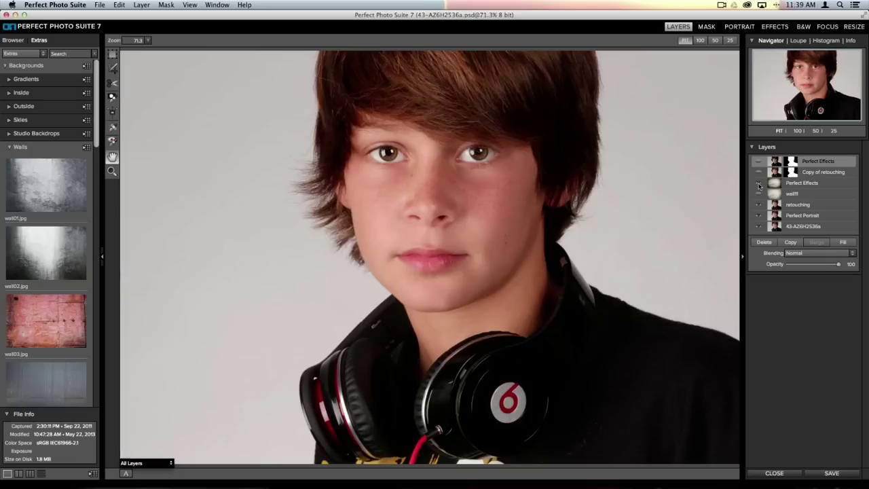
{"action": "left_click", "coordinate": [759, 227]}
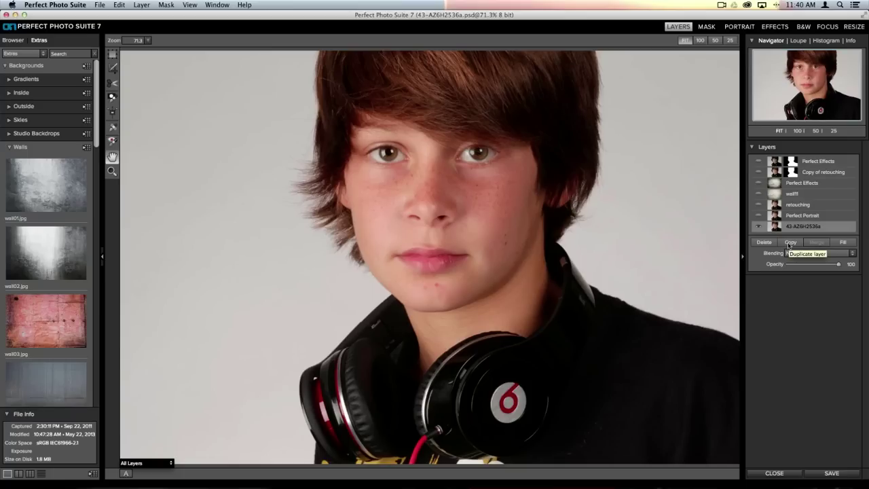
{"action": "left_click", "coordinate": [142, 4]}
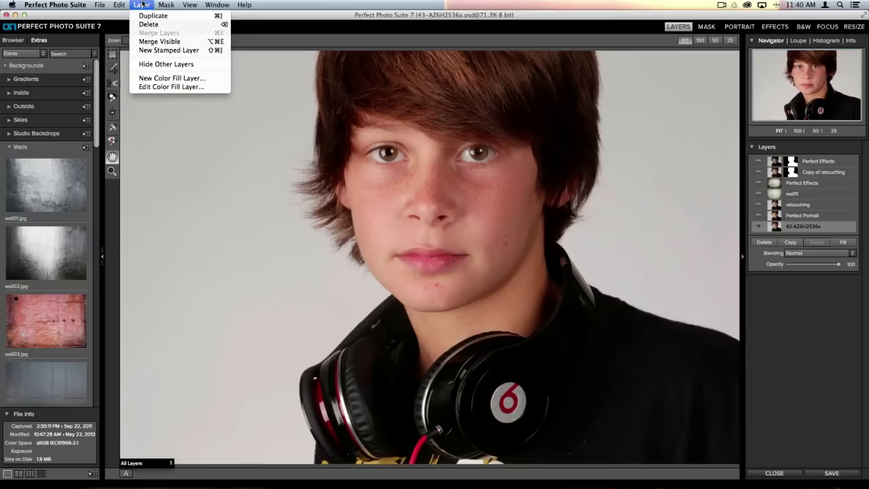
{"action": "left_click", "coordinate": [182, 50]}
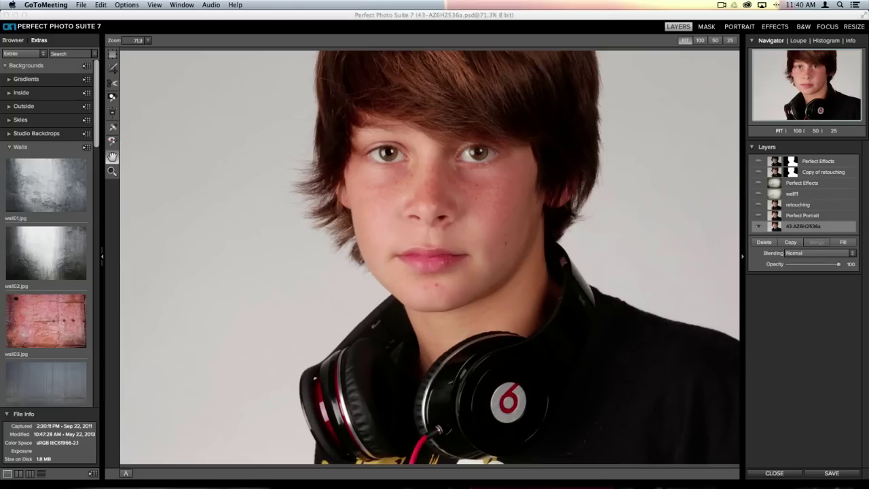
- Show the Perfect Portrait, retouching and both Perfect Effects layers again, and select the wall's Perfect Effects layer
{"action": "left_click", "coordinate": [759, 216]}
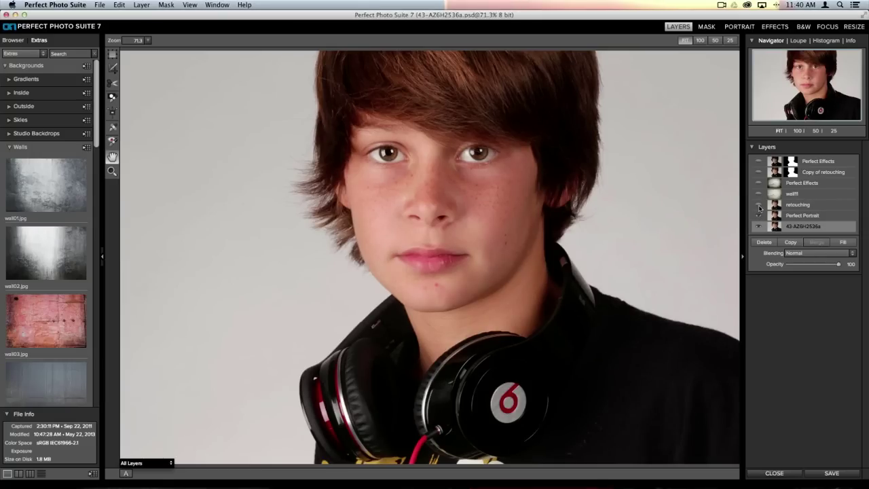
{"action": "left_click", "coordinate": [759, 191]}
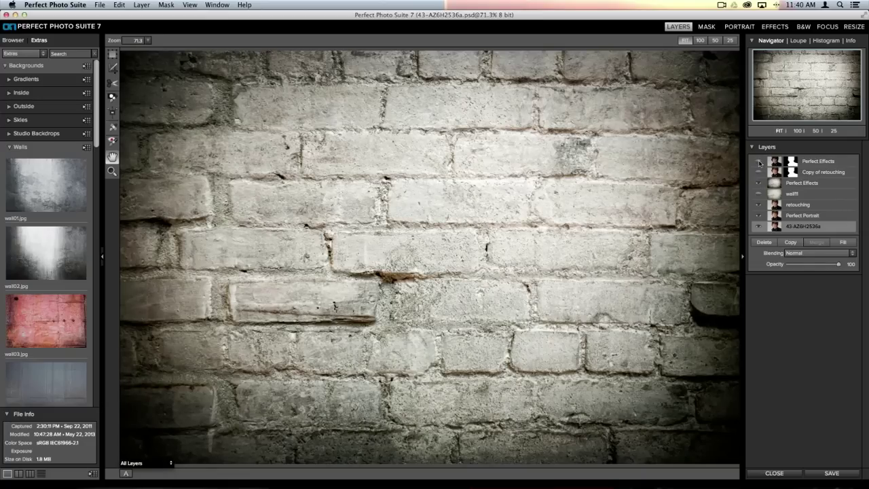
{"action": "left_click", "coordinate": [759, 162]}
{"action": "left_click", "coordinate": [808, 181]}
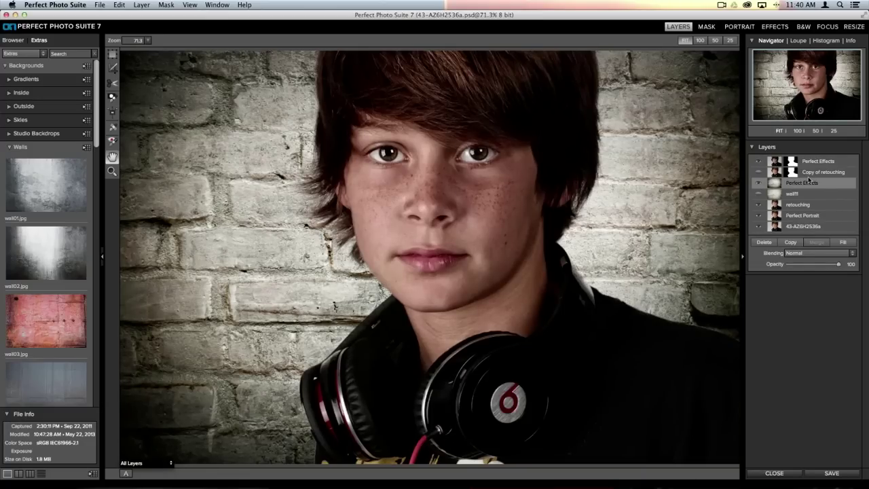
- Open the wall's Perfect Effects layer in FocalPoint, change the FocusBug shape to Round, and position it over the boy's face
{"action": "left_click", "coordinate": [828, 27]}
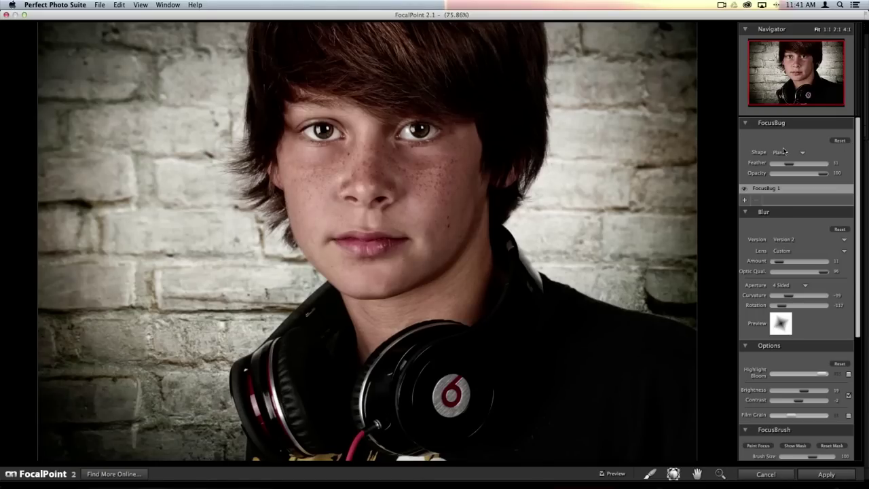
{"action": "left_click_drag", "start_coordinate": [367, 396], "coordinate": [386, 212]}
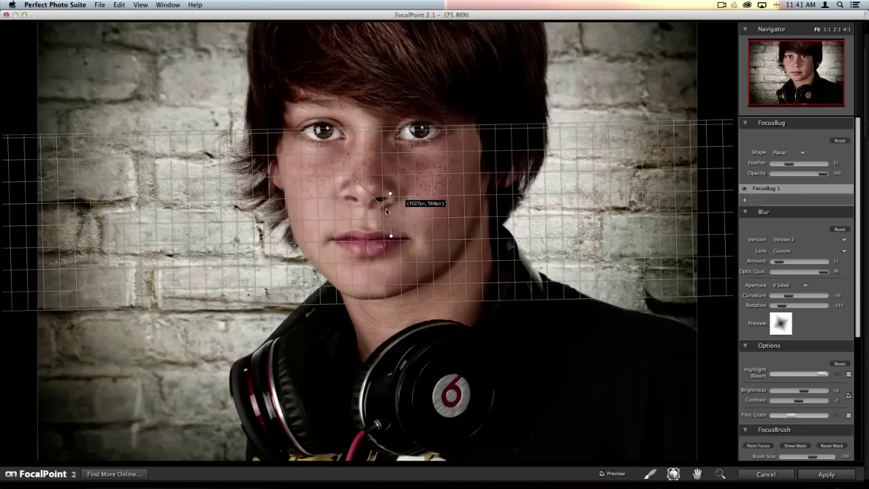
{"action": "left_click_drag", "start_coordinate": [386, 211], "coordinate": [387, 211]}
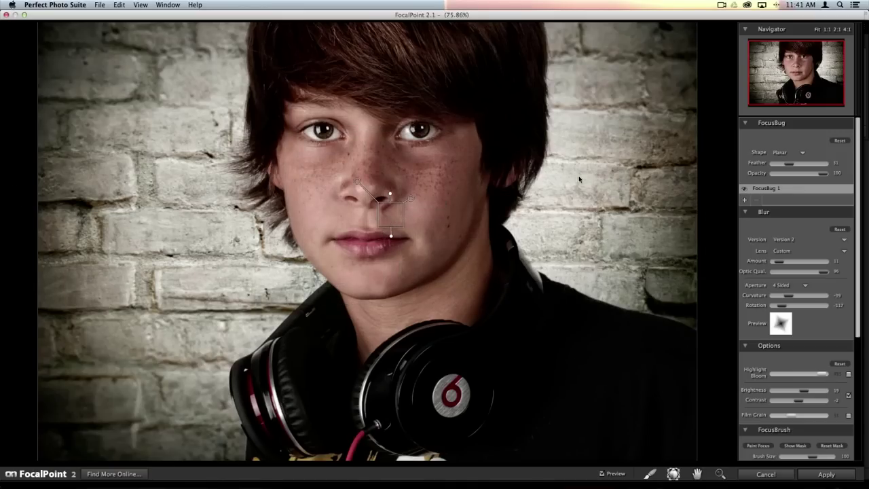
{"action": "left_click", "coordinate": [780, 156]}
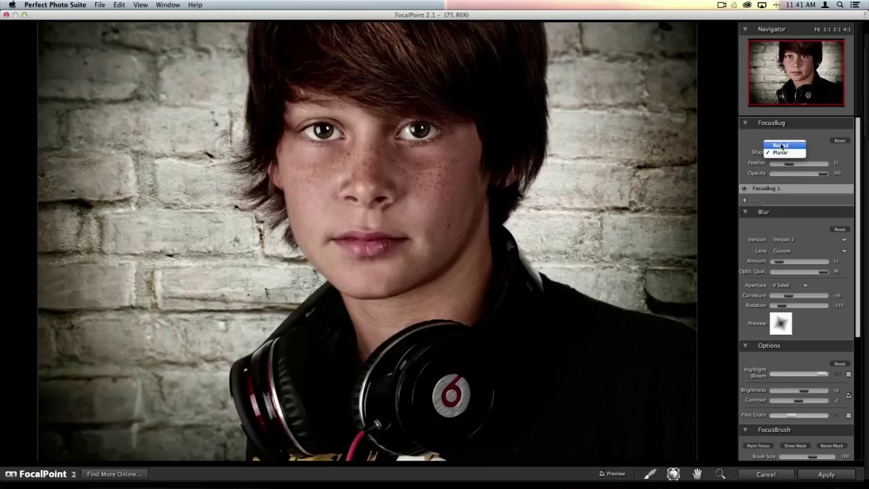
{"action": "left_click", "coordinate": [780, 145]}
{"action": "left_click_drag", "start_coordinate": [377, 205], "coordinate": [384, 148]}
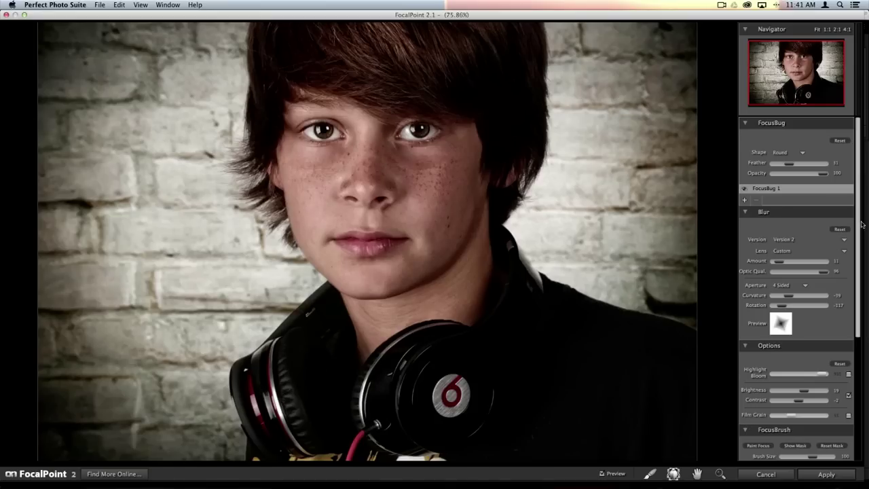
- Lower the FocalPoint blur amount to 8
{"action": "scroll", "coordinate": [803, 256], "scroll_direction": "down", "scroll_amount": 5}
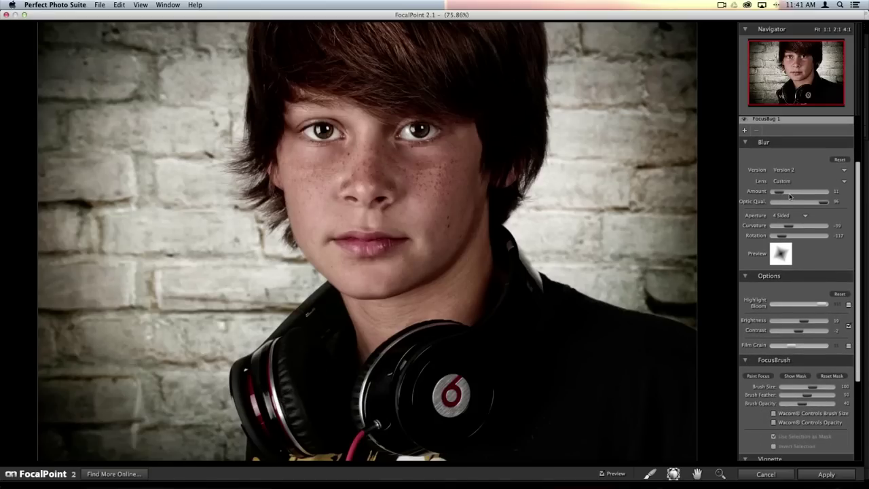
{"action": "scroll", "coordinate": [779, 193], "scroll_direction": "up", "scroll_amount": 2}
{"action": "left_click_drag", "start_coordinate": [773, 207], "coordinate": [774, 209]}
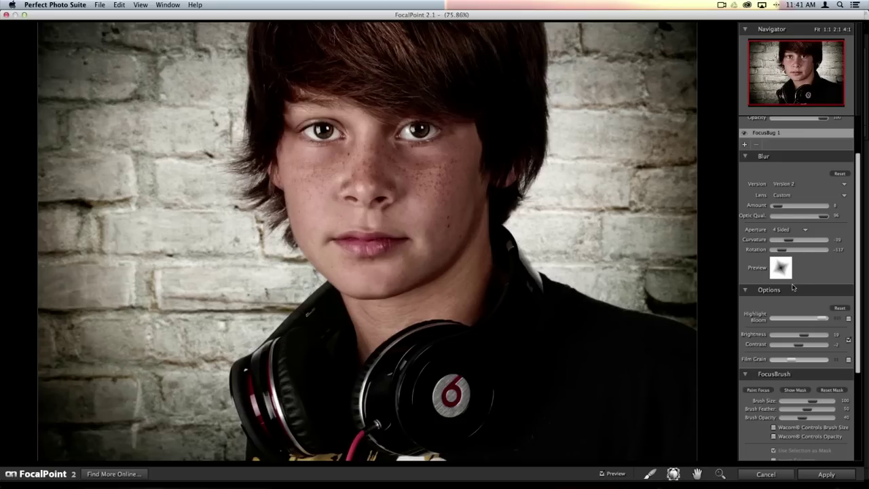
- Darken the blurred wall's brightness, slightly raise its contrast and blur amount, and apply the FocalPoint effect
{"action": "scroll", "coordinate": [793, 287], "scroll_direction": "down", "scroll_amount": 4}
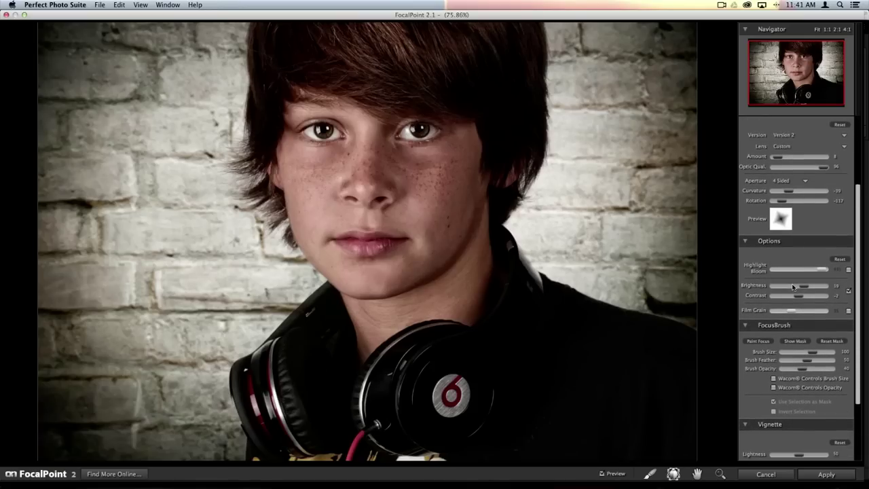
{"action": "scroll", "coordinate": [792, 288], "scroll_direction": "down", "scroll_amount": 1}
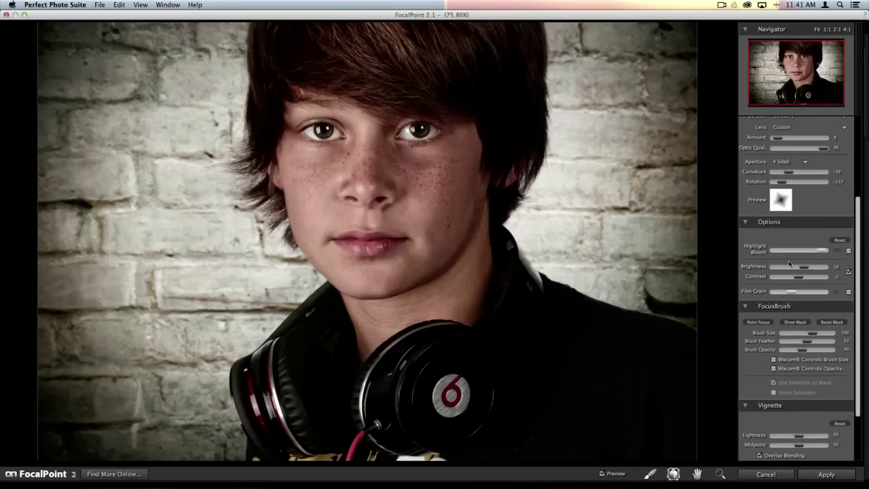
{"action": "left_click_drag", "start_coordinate": [803, 266], "coordinate": [788, 272]}
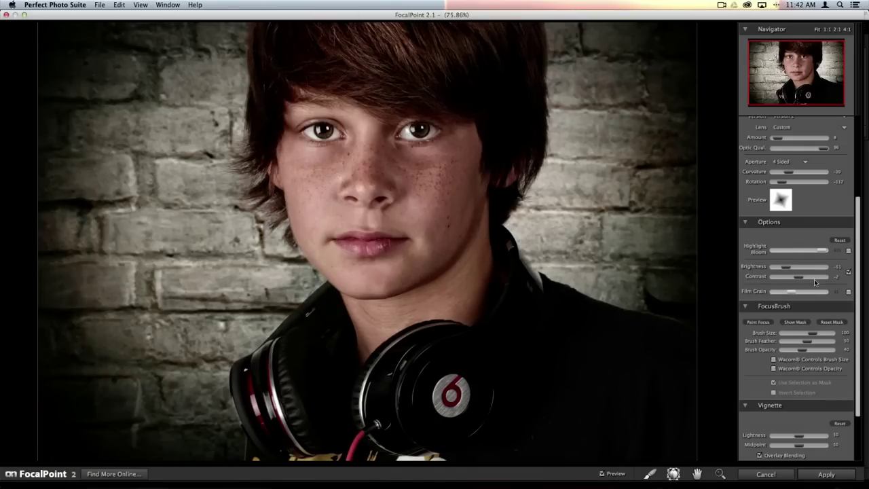
{"action": "mouse_move", "coordinate": [798, 276]}
{"action": "left_mouse_down"}
{"action": "mouse_move", "coordinate": [789, 278]}
{"action": "mouse_move", "coordinate": [800, 278]}
{"action": "left_mouse_up"}
{"action": "left_click_drag", "start_coordinate": [777, 139], "coordinate": [779, 140]}
{"action": "left_click_drag", "start_coordinate": [779, 141], "coordinate": [780, 141]}
{"action": "left_click", "coordinate": [825, 475]}
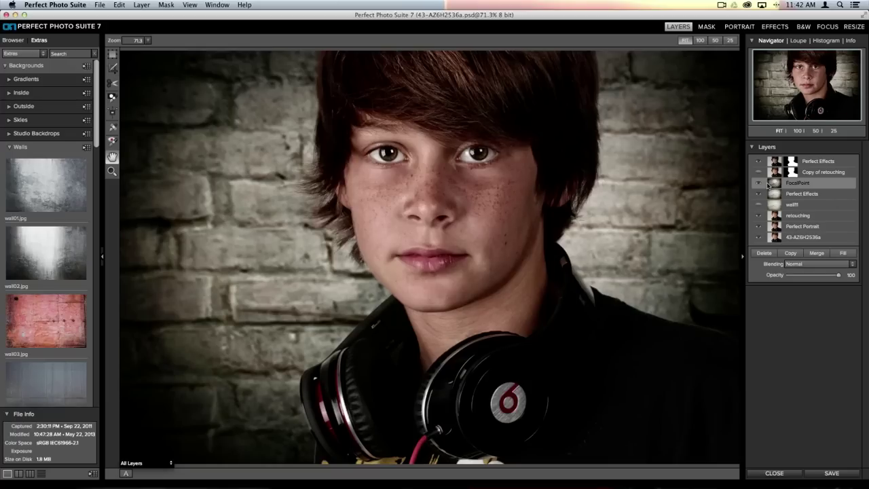
- Show the Copy of retouching layer, hide every layer above 43-AZ6H2536a, and select that original photo layer for comparison
{"action": "left_click", "coordinate": [758, 173]}
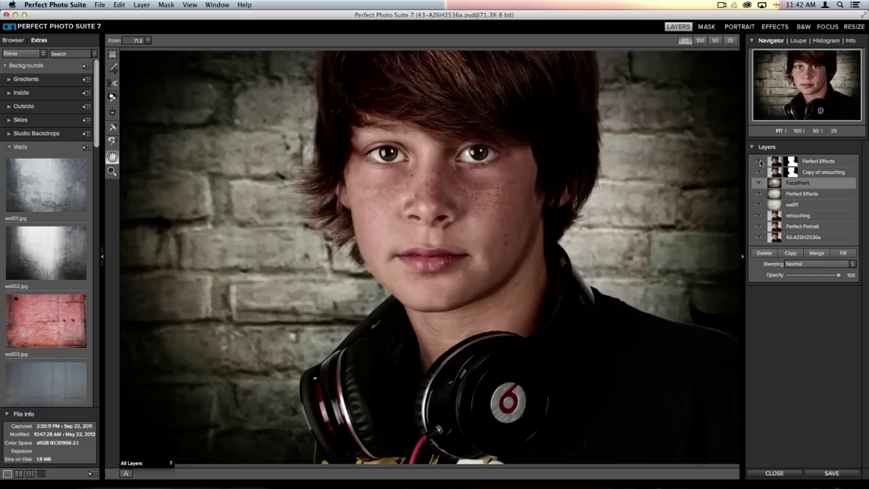
{"action": "left_click", "coordinate": [758, 162]}
{"action": "left_click", "coordinate": [758, 172]}
{"action": "left_click", "coordinate": [759, 184]}
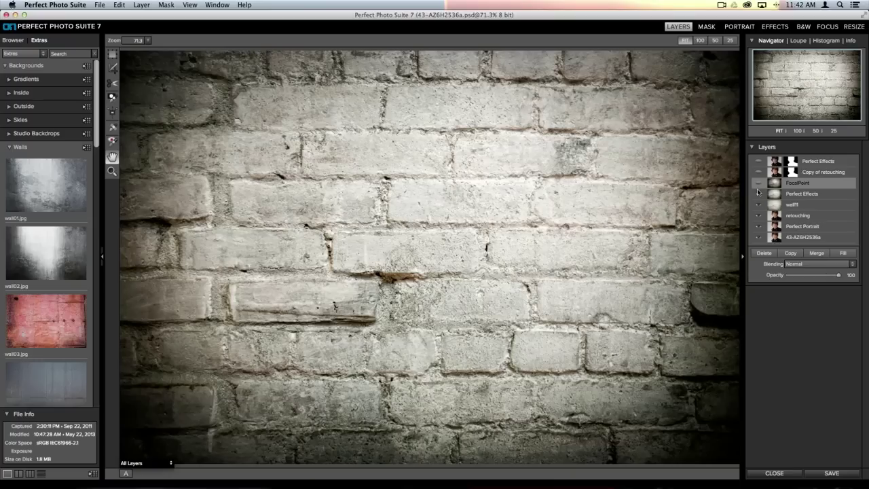
{"action": "left_click", "coordinate": [758, 194]}
{"action": "left_click", "coordinate": [759, 205]}
{"action": "left_click", "coordinate": [758, 216]}
{"action": "left_click", "coordinate": [758, 226]}
{"action": "left_click", "coordinate": [779, 237]}
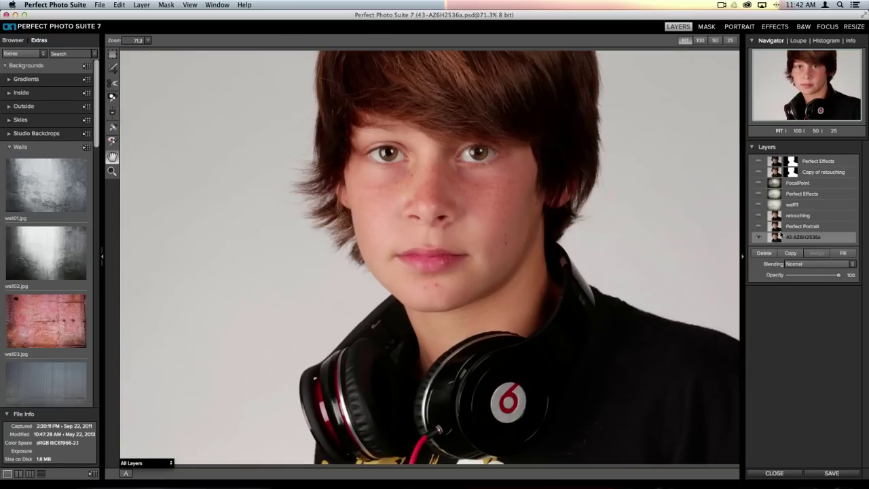
- Show the Perfect Portrait, retouching, wall11, Perfect Effects, FocalPoint and Copy of retouching layers again
{"action": "left_click", "coordinate": [758, 227]}
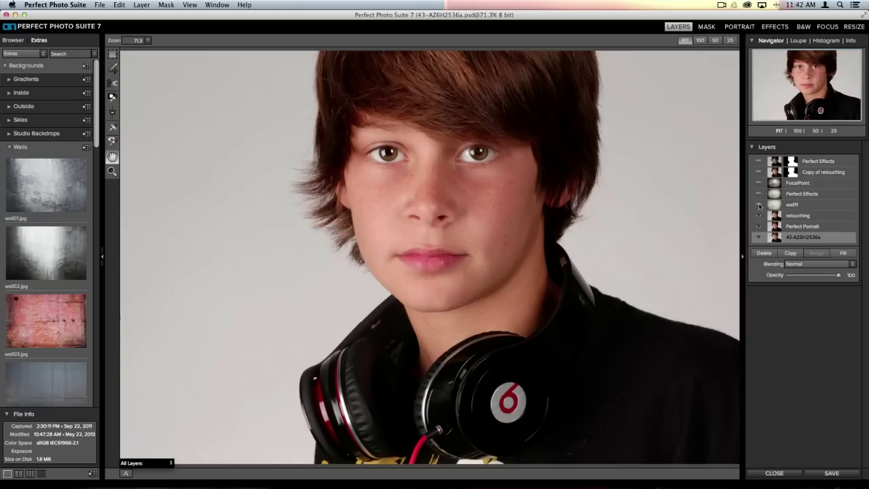
{"action": "left_click", "coordinate": [759, 205]}
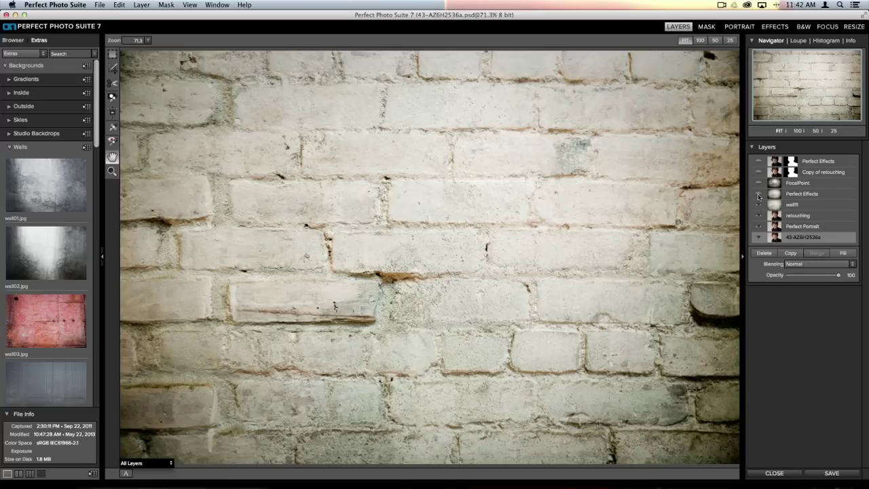
{"action": "left_click", "coordinate": [758, 194]}
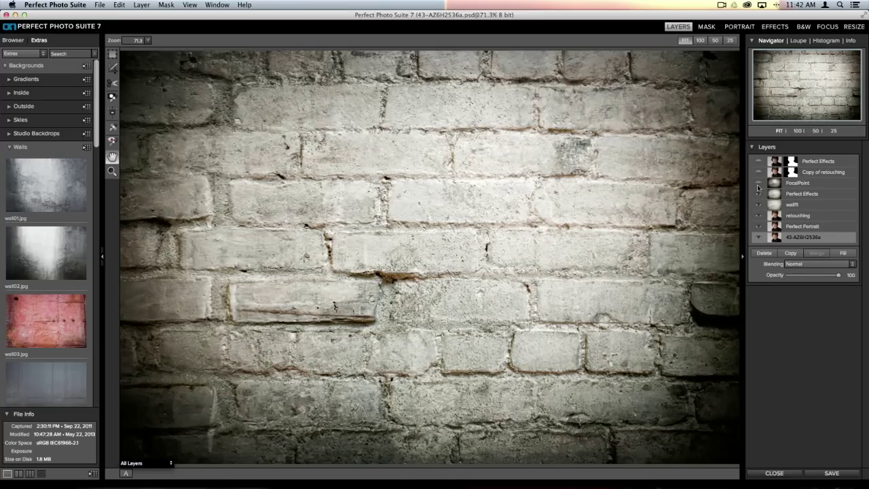
{"action": "left_click", "coordinate": [759, 184]}
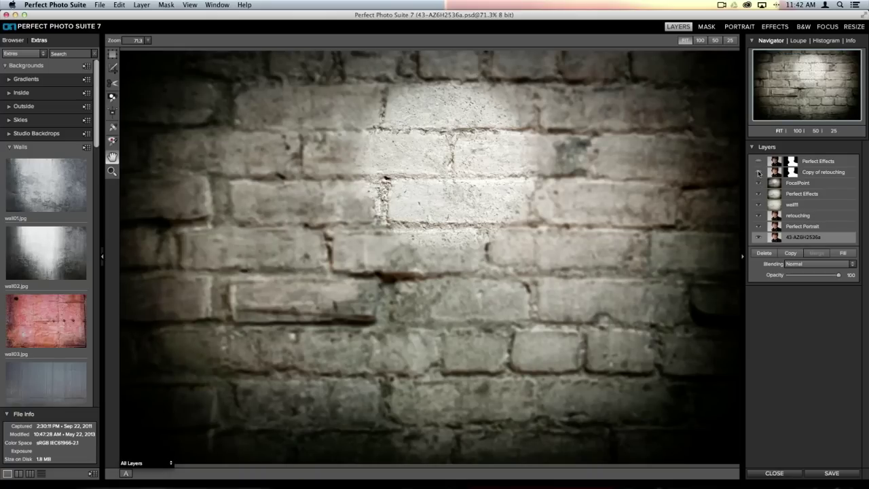
{"action": "left_click", "coordinate": [758, 172]}
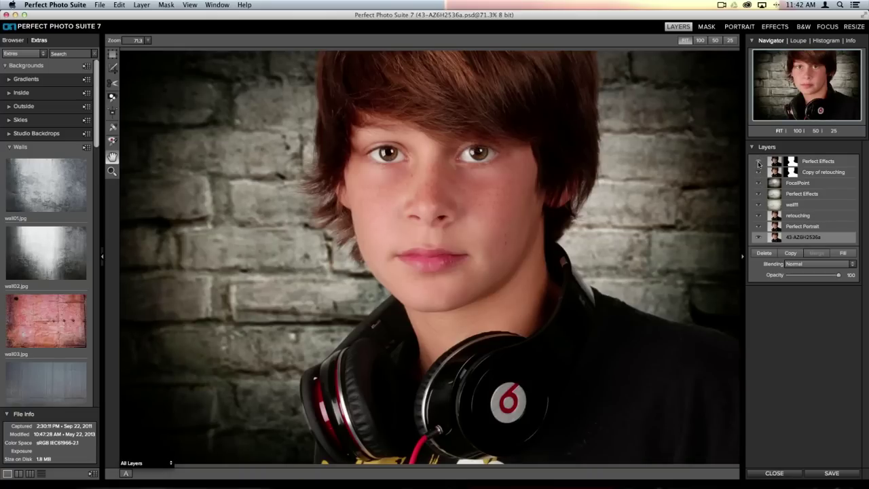
{"action": "left_click", "coordinate": [759, 163]}
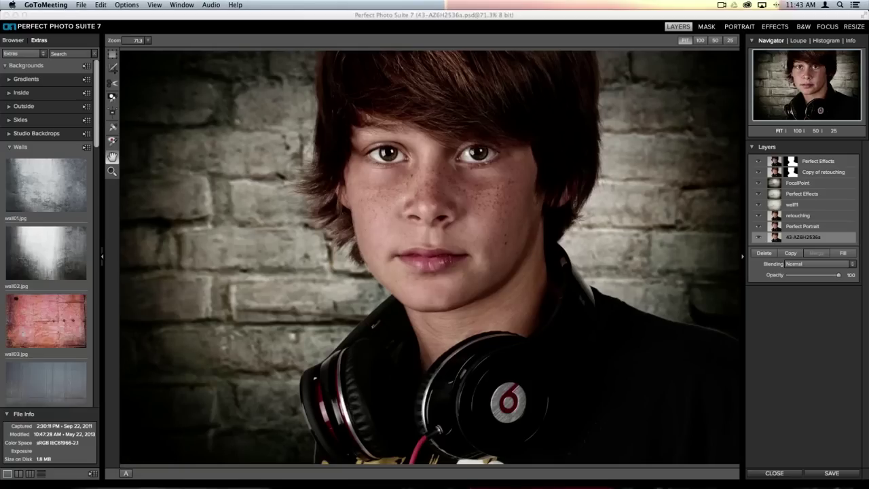
- Save the layered portrait document
{"action": "left_click", "coordinate": [545, 14]}
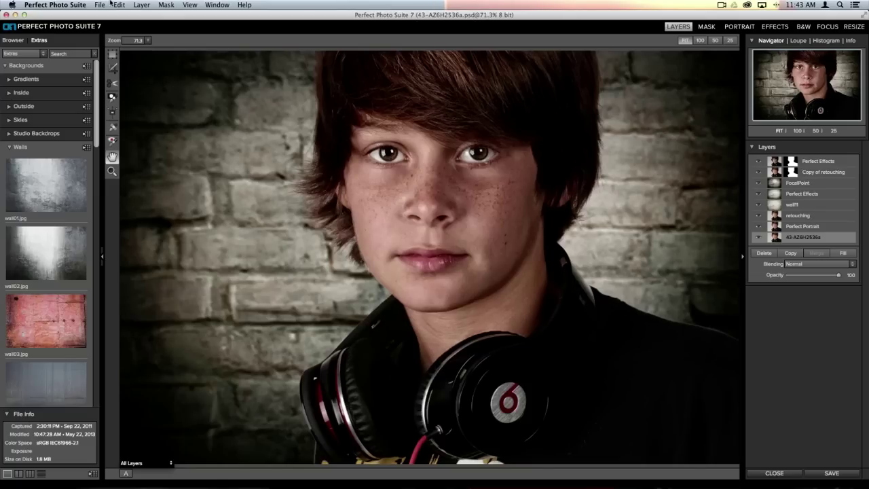
{"action": "left_click", "coordinate": [107, 4]}
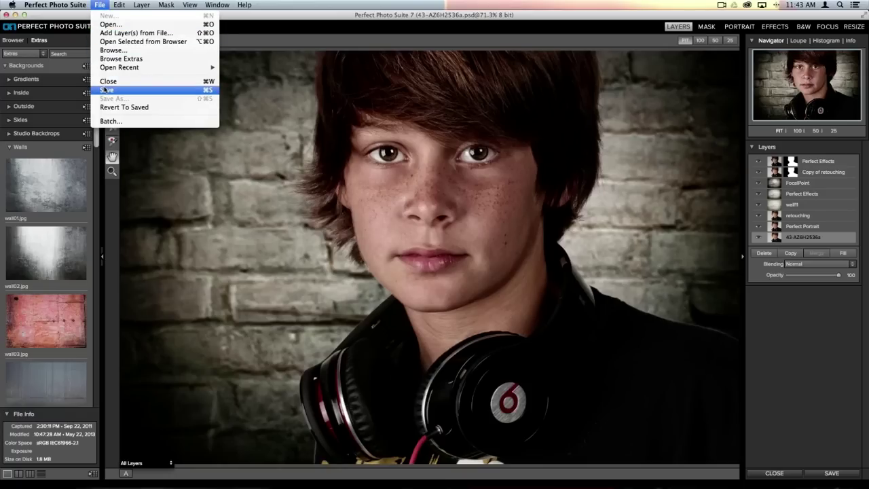
{"action": "left_click", "coordinate": [105, 90]}
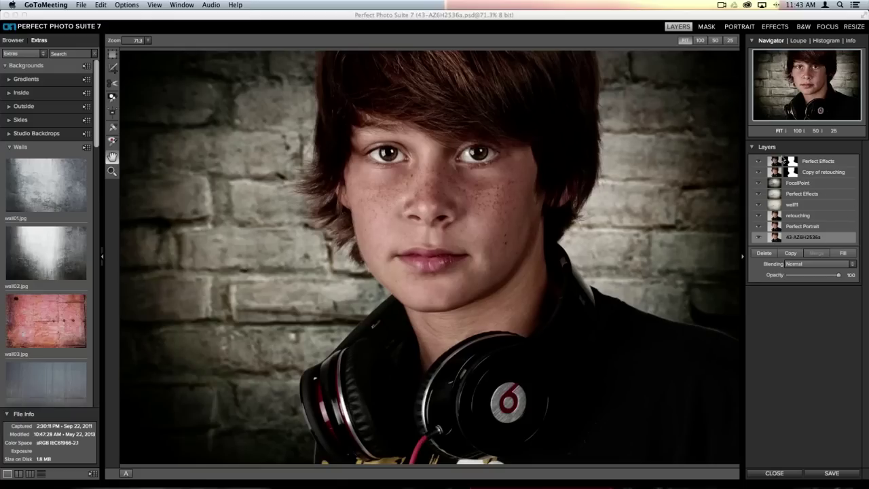
- Open the top Perfect Effects layer for masking, choose Copy with a Layer Mask as the output, and discard the mask edit
{"action": "left_click", "coordinate": [770, 165]}
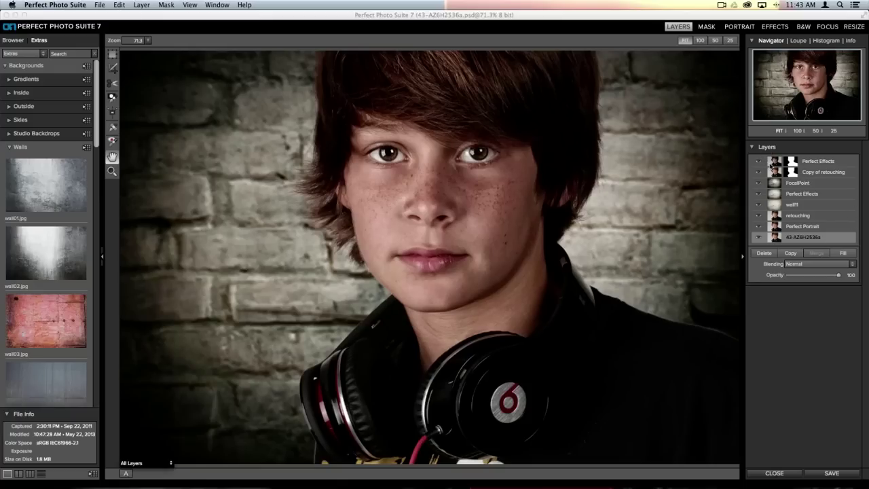
{"action": "left_click", "coordinate": [705, 27]}
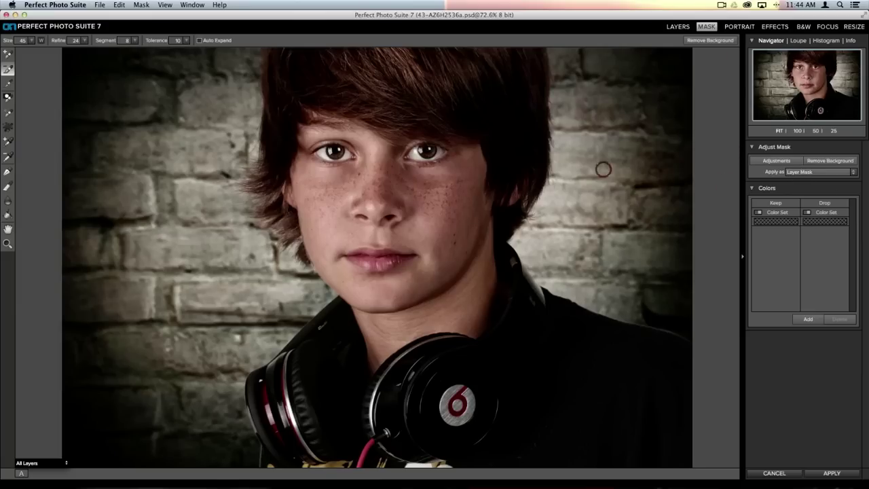
{"action": "left_click", "coordinate": [802, 173]}
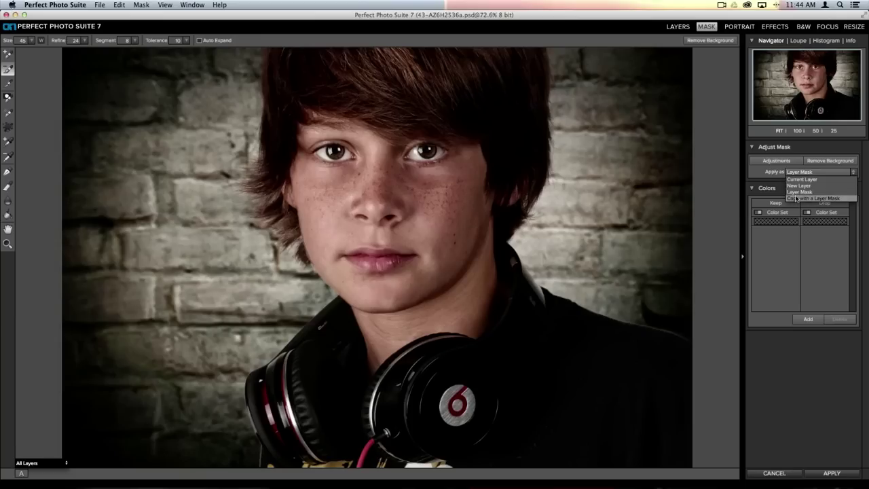
{"action": "left_click", "coordinate": [802, 199]}
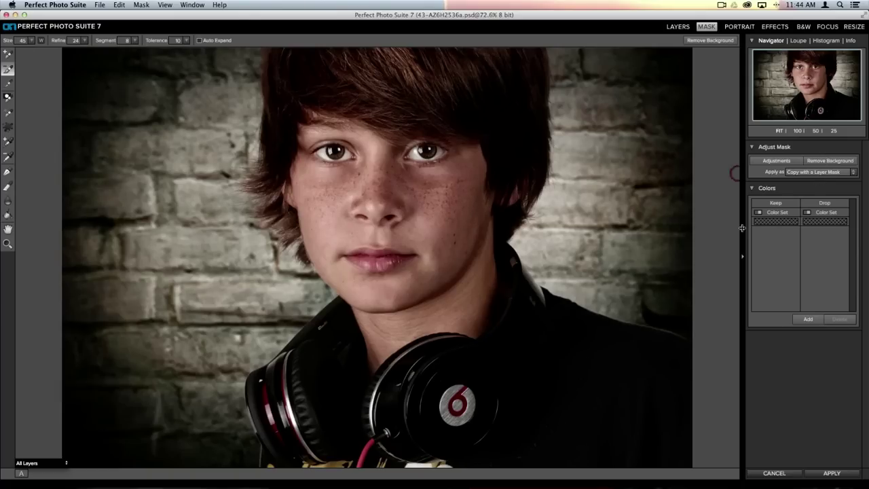
{"action": "left_click", "coordinate": [763, 474]}
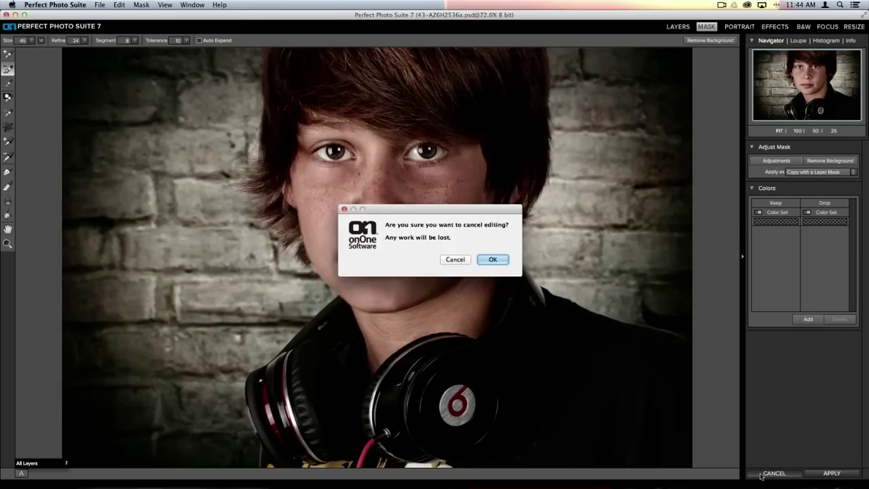
{"action": "left_click", "coordinate": [499, 261]}
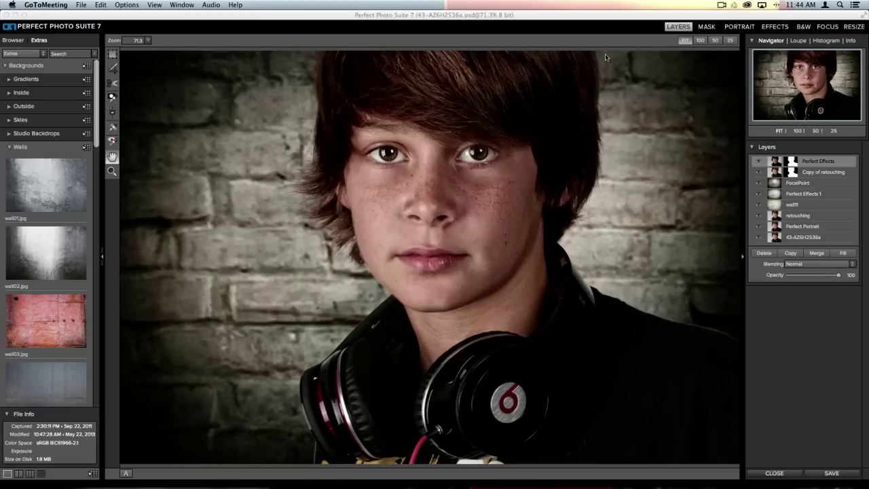
- Save the portrait document again and close it
{"action": "left_click", "coordinate": [536, 19]}
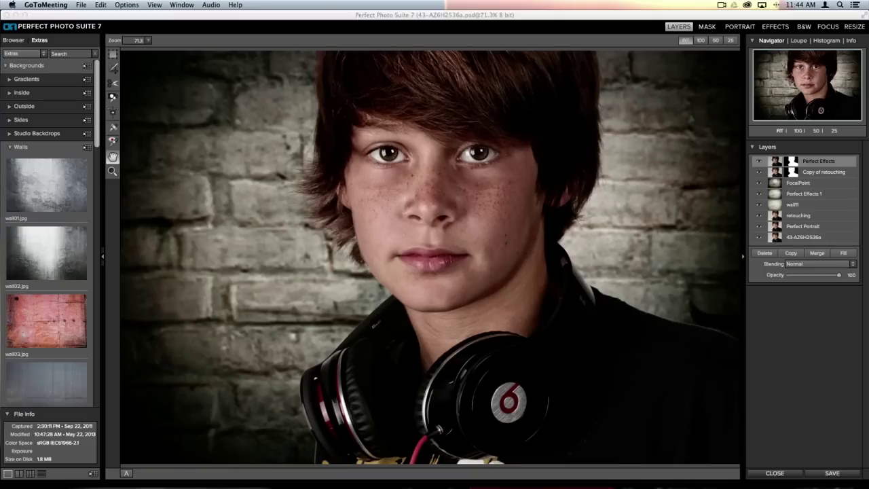
{"action": "left_click", "coordinate": [838, 475]}
{"action": "left_click", "coordinate": [838, 475]}
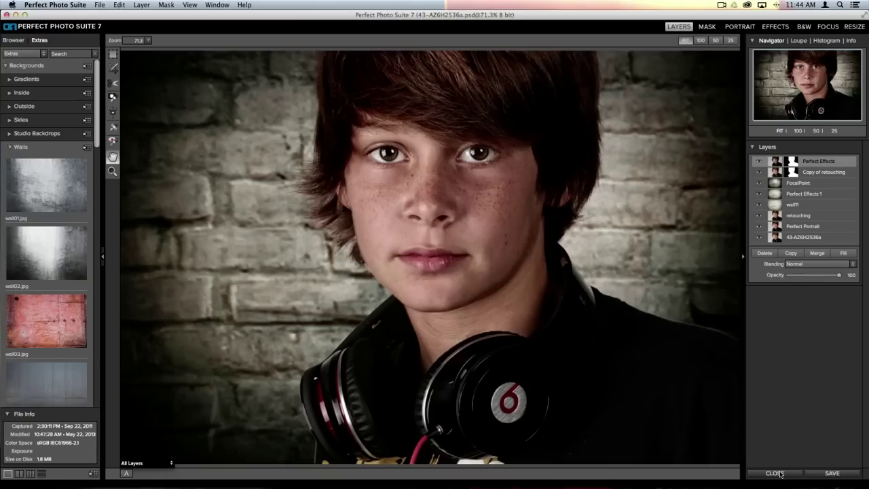
{"action": "left_click", "coordinate": [775, 473]}
- Switch to Lightroom and send a copy of the family picnic portrait to Perfect Portrait 2 for editing
{"action": "mouse_move", "coordinate": [377, 481]}
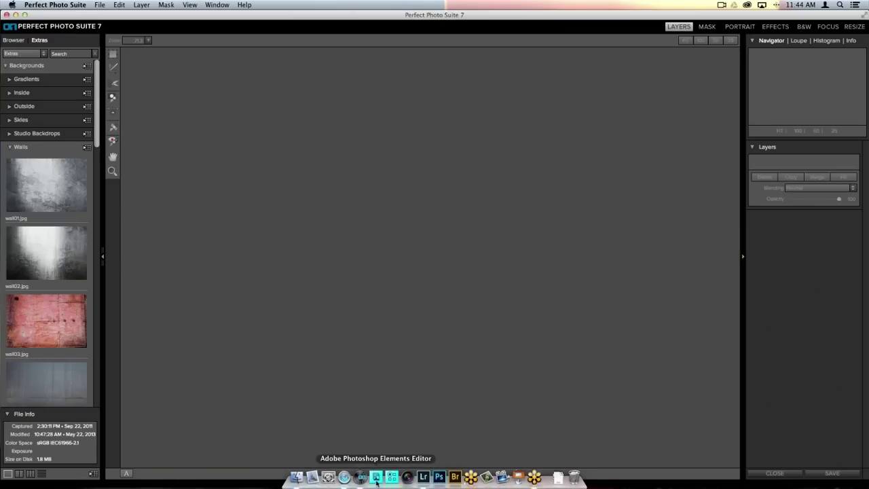
{"action": "left_click", "coordinate": [423, 476]}
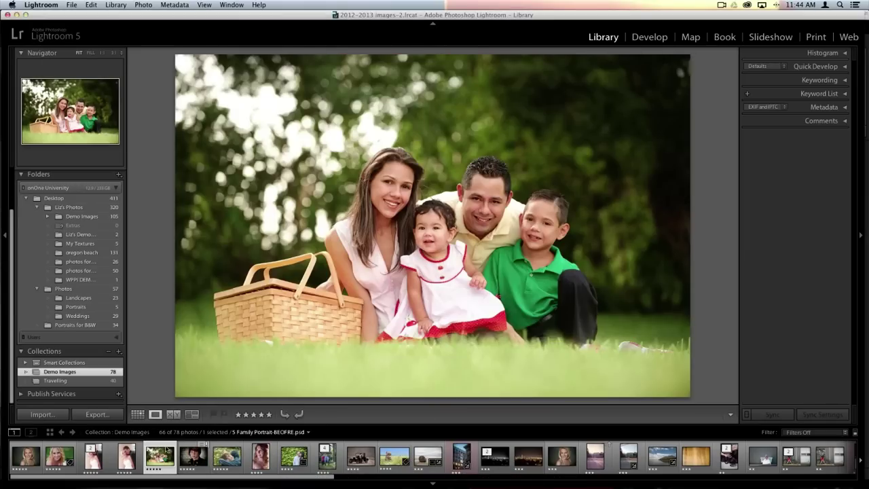
{"action": "left_click", "coordinate": [160, 457]}
{"action": "right_click", "coordinate": [441, 127]}
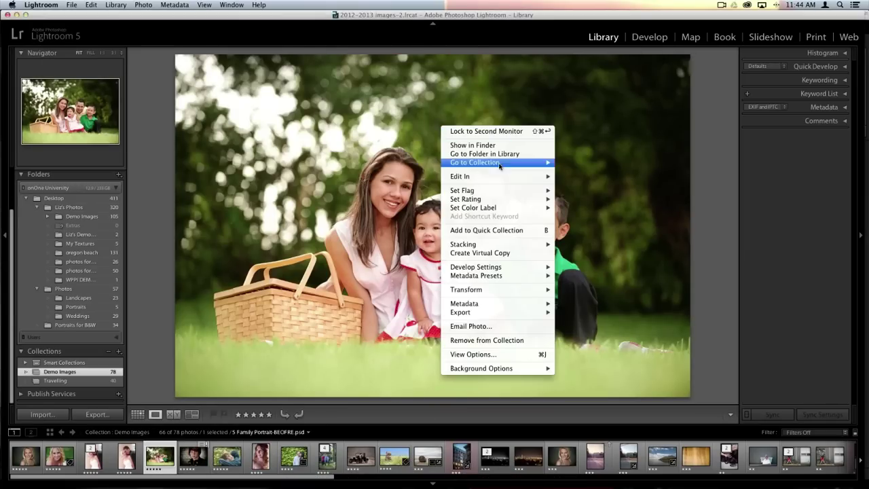
{"action": "mouse_move", "coordinate": [516, 176]}
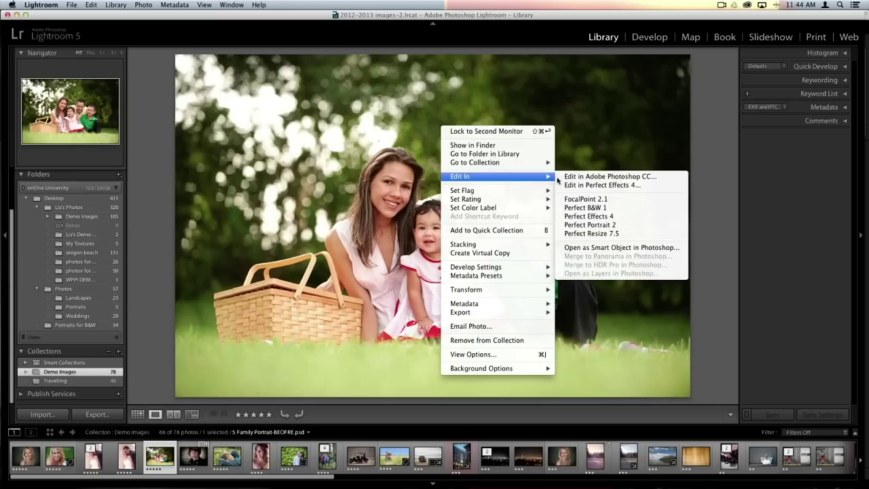
{"action": "left_click", "coordinate": [620, 226]}
{"action": "left_click", "coordinate": [553, 310]}
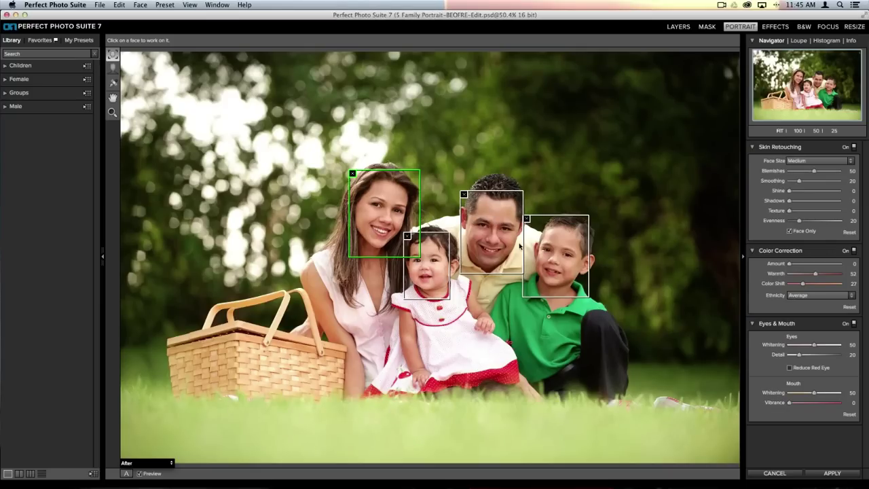
- Choose the baby's face and fit the left eye's outline by moving its two corner control points onto the eye
{"action": "left_click", "coordinate": [431, 266]}
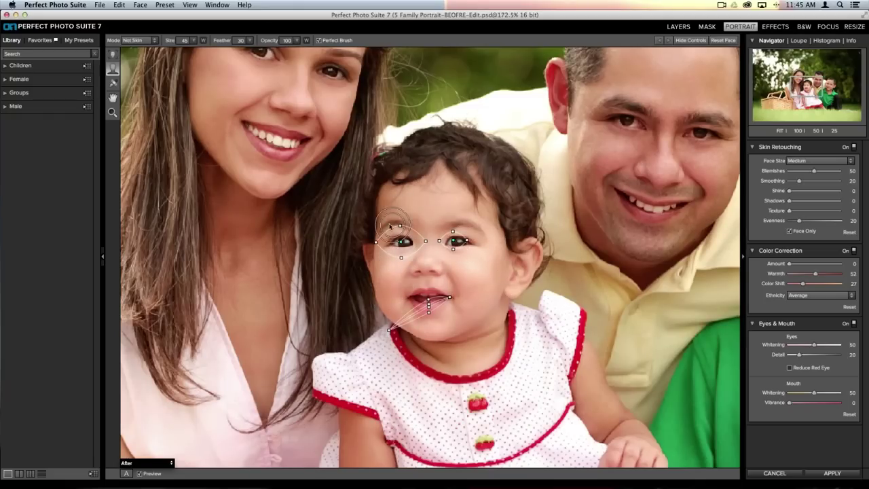
{"action": "left_click_drag", "start_coordinate": [376, 242], "coordinate": [393, 246]}
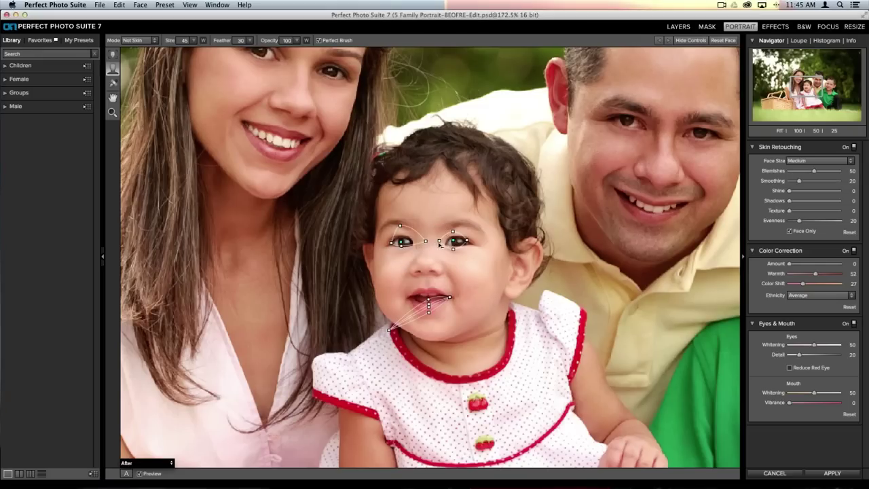
{"action": "left_click_drag", "start_coordinate": [426, 241], "coordinate": [414, 242]}
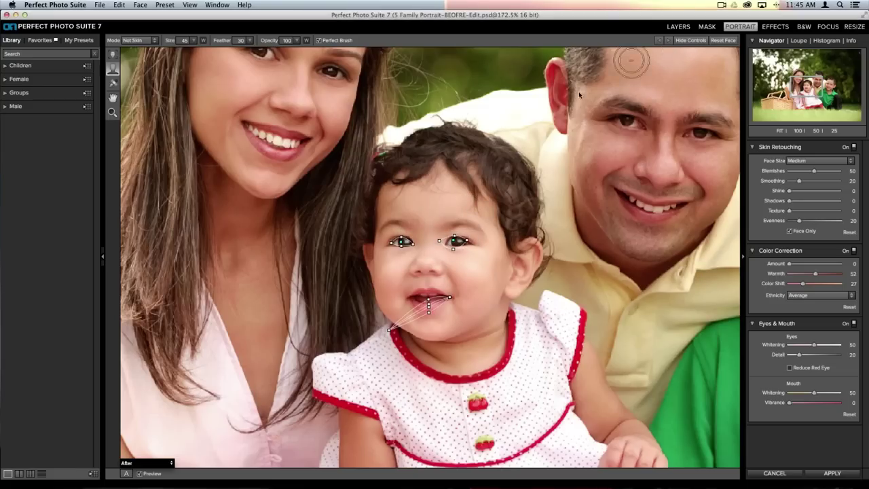
- Examine the father's face controls, return to the face selection, and view the mother's face controls
{"action": "left_click", "coordinate": [669, 42]}
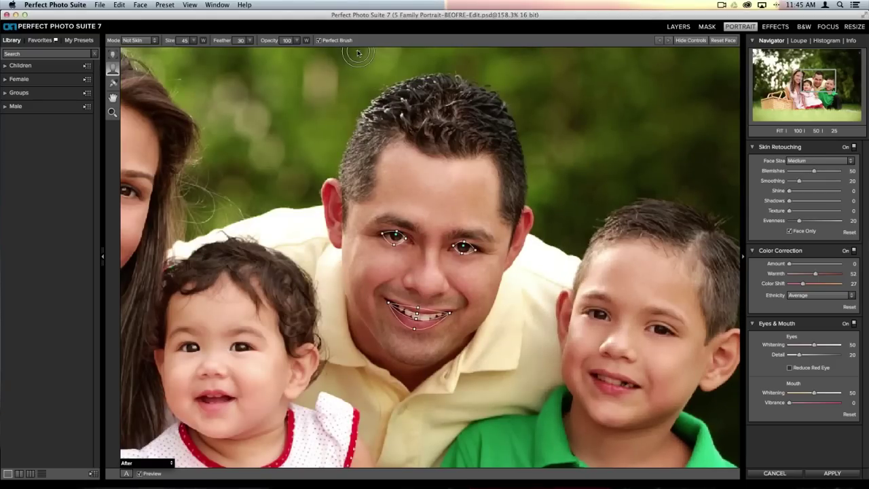
{"action": "left_click", "coordinate": [113, 56]}
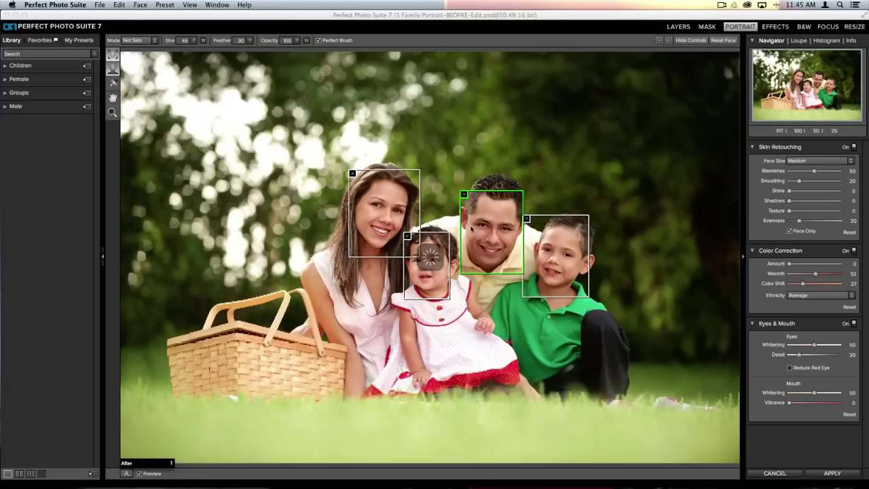
{"action": "left_click", "coordinate": [384, 213]}
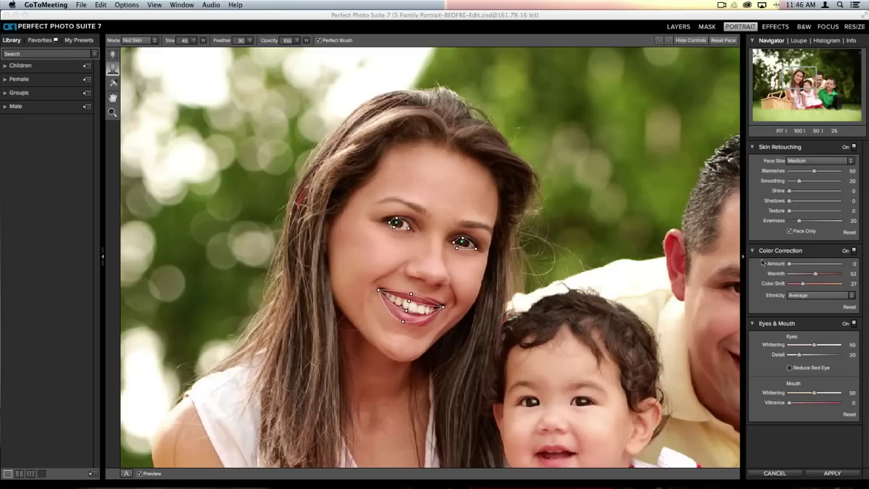
- Cancel the family portrait edit, discarding its changes, and show the Lightroom library as a photo grid
{"action": "left_click", "coordinate": [775, 475]}
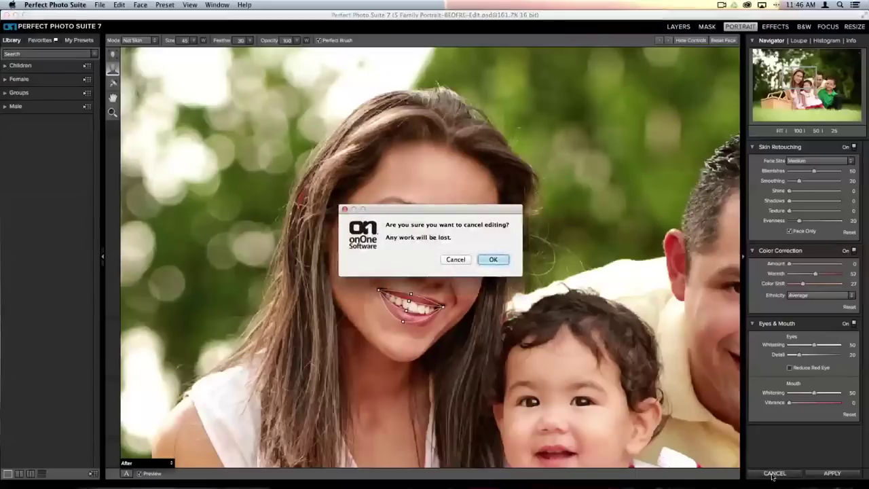
{"action": "left_click", "coordinate": [494, 260]}
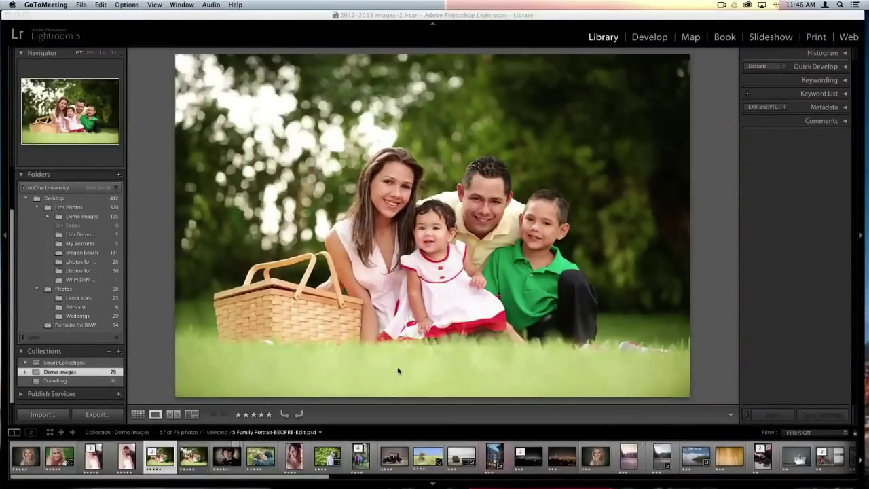
{"action": "left_click", "coordinate": [365, 186]}
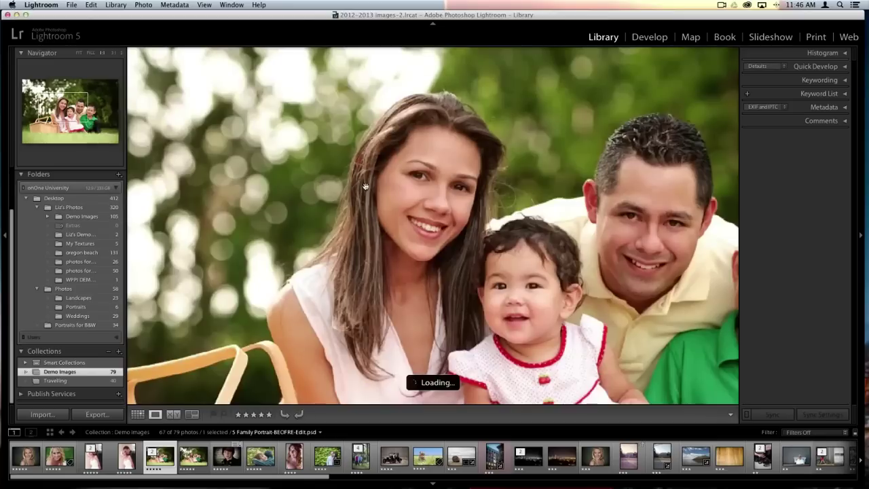
{"action": "key", "text": "g"}
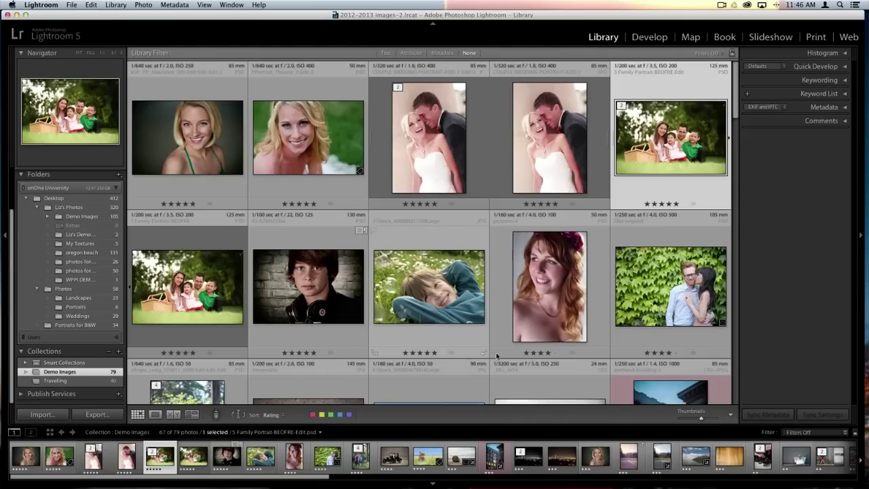
- Send the photo of the couple by the No Trespassing sign to Perfect Effects 4 as a copy with Lightroom adjustments
{"action": "scroll", "coordinate": [499, 298], "scroll_direction": "down", "scroll_amount": 3}
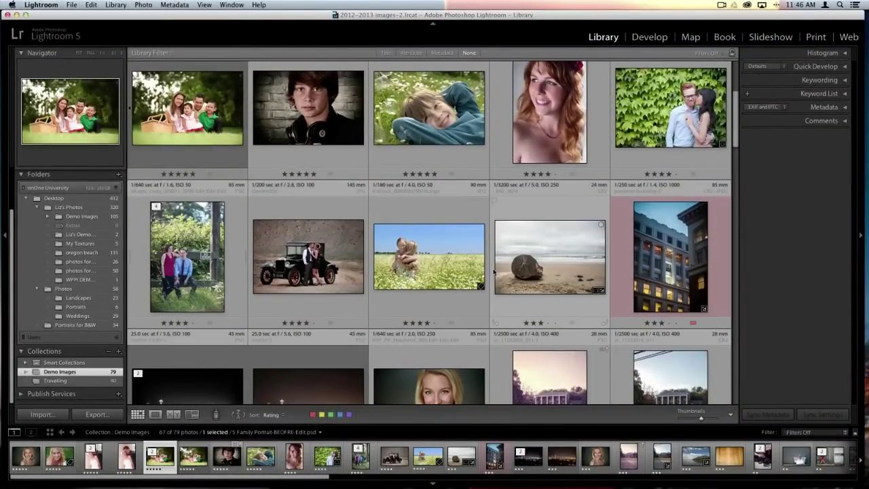
{"action": "double_click", "coordinate": [195, 256]}
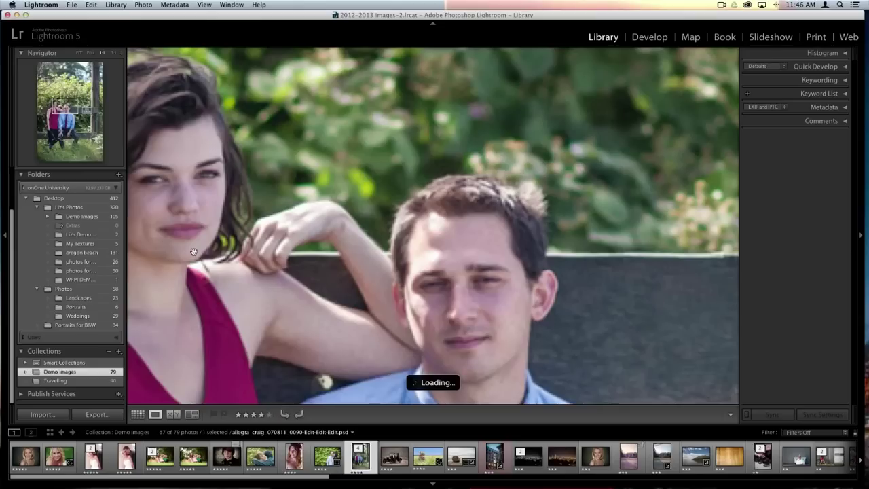
{"action": "left_click", "coordinate": [400, 228]}
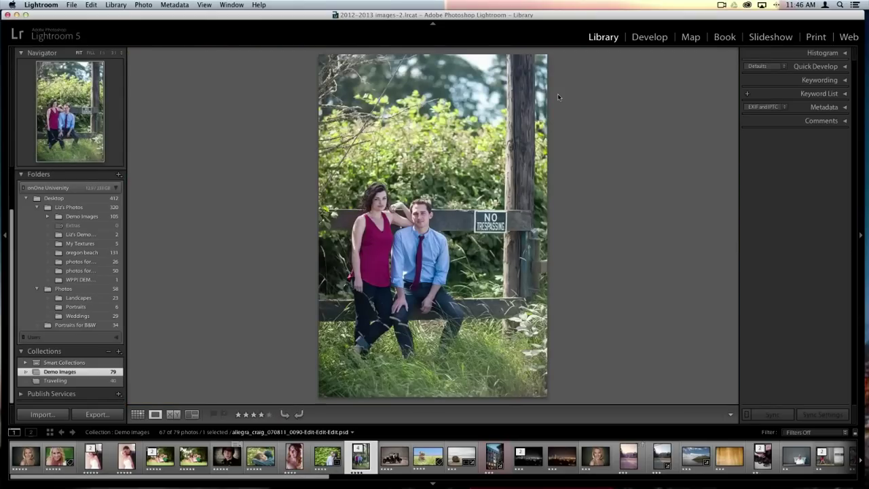
{"action": "right_click", "coordinate": [477, 218]}
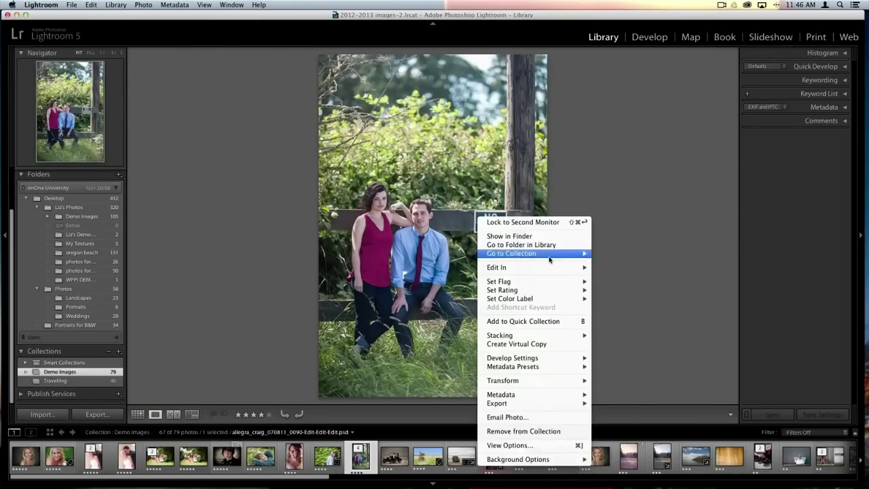
{"action": "mouse_move", "coordinate": [546, 269]}
{"action": "left_click", "coordinate": [633, 309]}
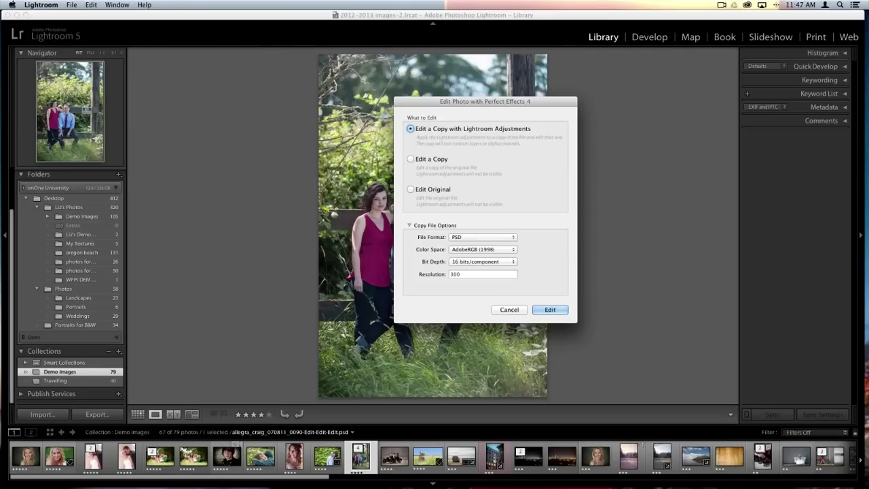
{"action": "left_click", "coordinate": [549, 310]}
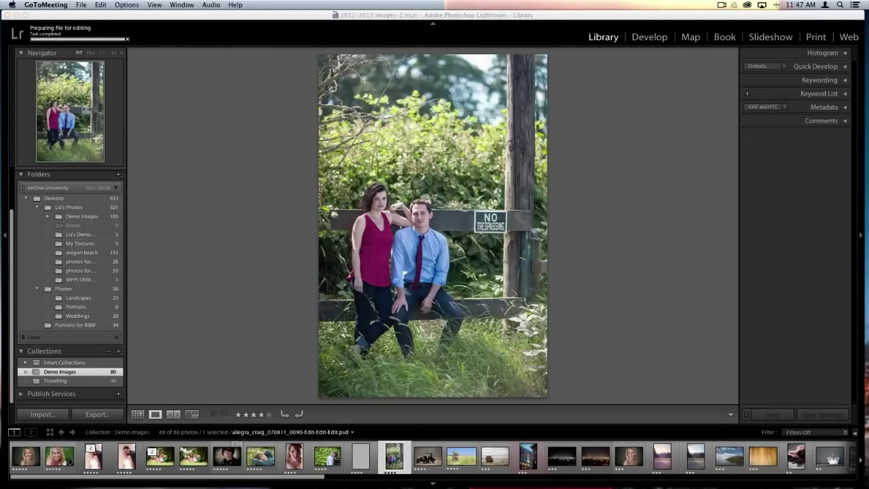